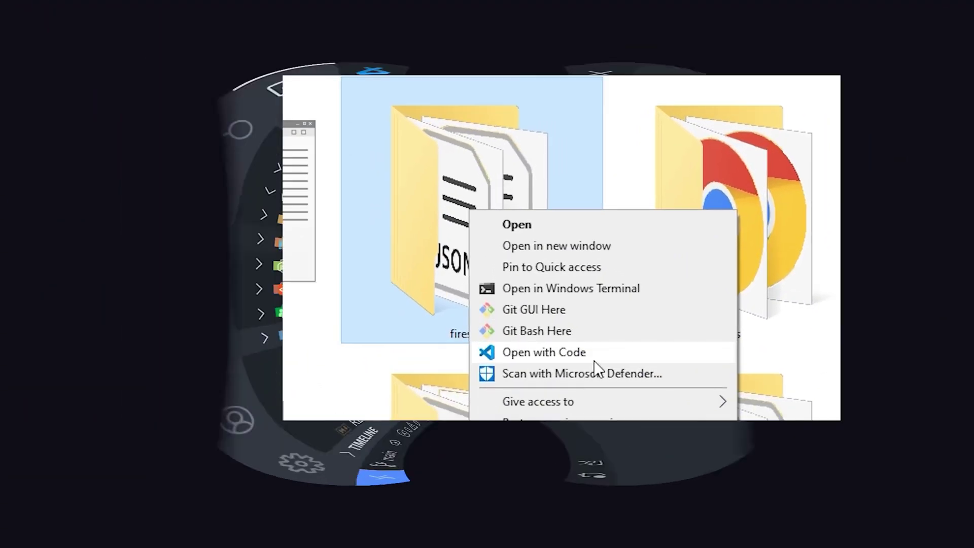
{"action": "left_click", "coordinate": [579, 352]}
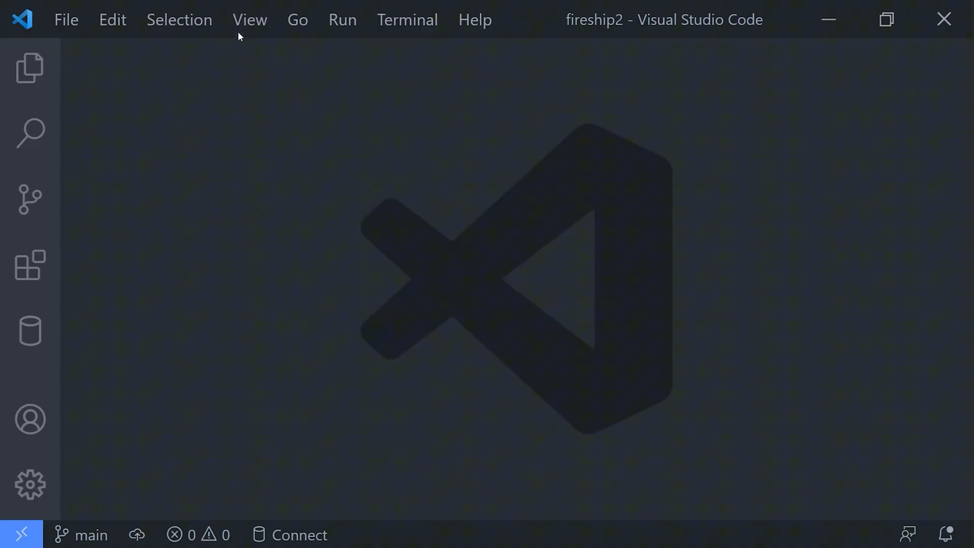
{"action": "left_click", "coordinate": [238, 31]}
{"action": "left_click", "coordinate": [174, 120]}
{"action": "left_click", "coordinate": [250, 21]}
{"action": "left_click", "coordinate": [257, 59]}
{"action": "left_click", "coordinate": [298, 20]}
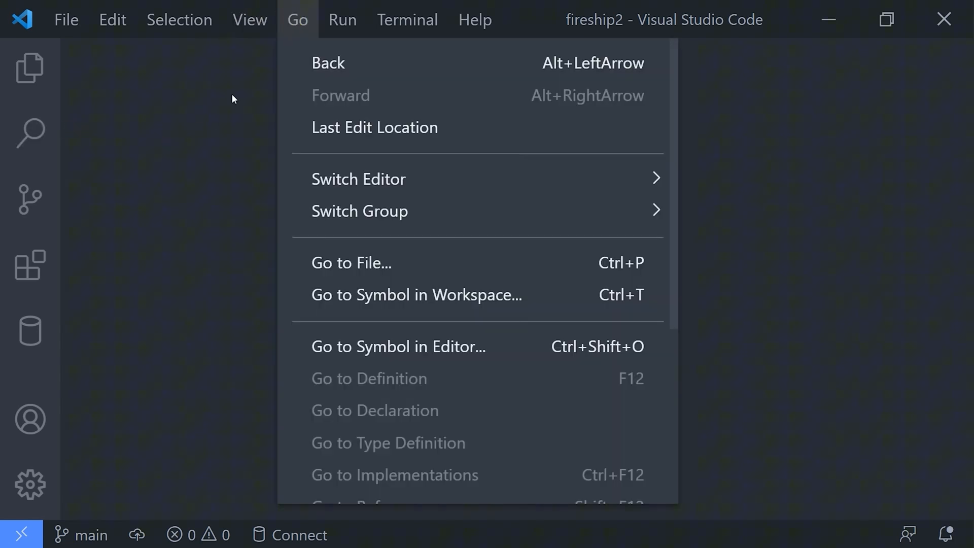
{"action": "left_click", "coordinate": [232, 93]}
{"action": "left_click", "coordinate": [343, 21]}
{"action": "left_click", "coordinate": [258, 106]}
{"action": "left_click", "coordinate": [407, 20]}
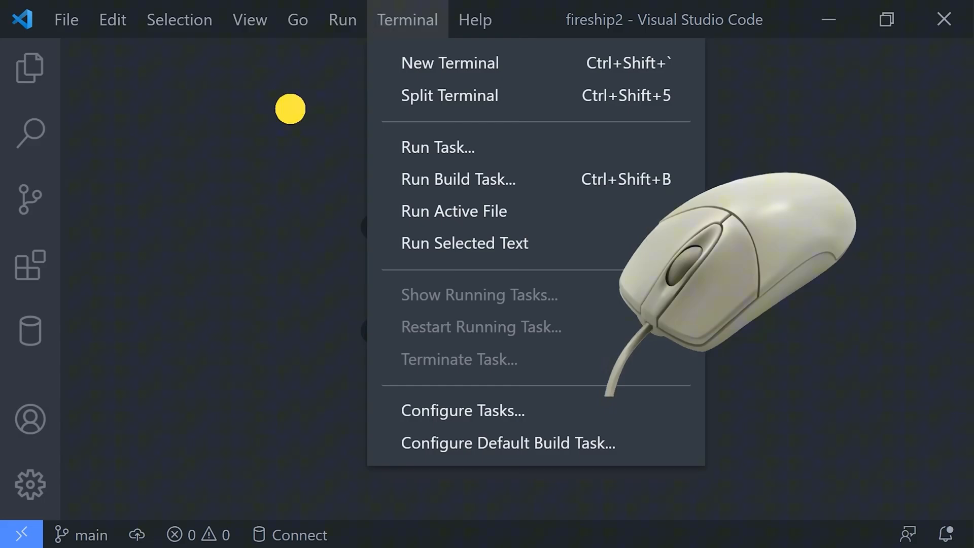
{"action": "left_click", "coordinate": [290, 108]}
{"action": "left_click", "coordinate": [187, 107]}
{"action": "left_click", "coordinate": [245, 20]}
{"action": "left_click", "coordinate": [173, 123]}
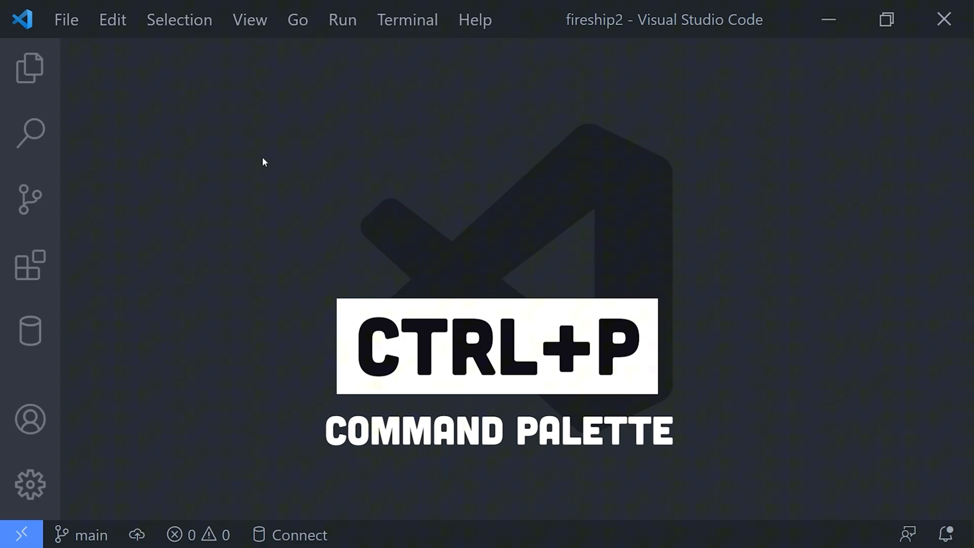
{"action": "key", "text": "ctrl+p"}
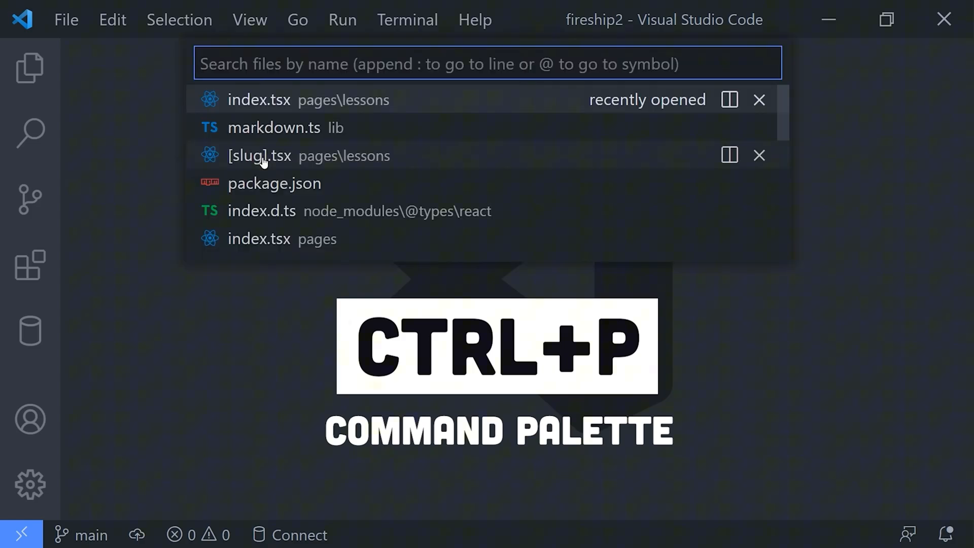
{"action": "key", "text": "Down"}
{"action": "key", "text": "Down"}
{"action": "key", "text": "Down"}
{"action": "key", "text": "Down"}
{"action": "key", "text": "Down"}
{"action": "key", "text": "Down"}
{"action": "key", "text": "Down"}
{"action": "key", "text": "Down"}
{"action": "key", "text": "Down"}
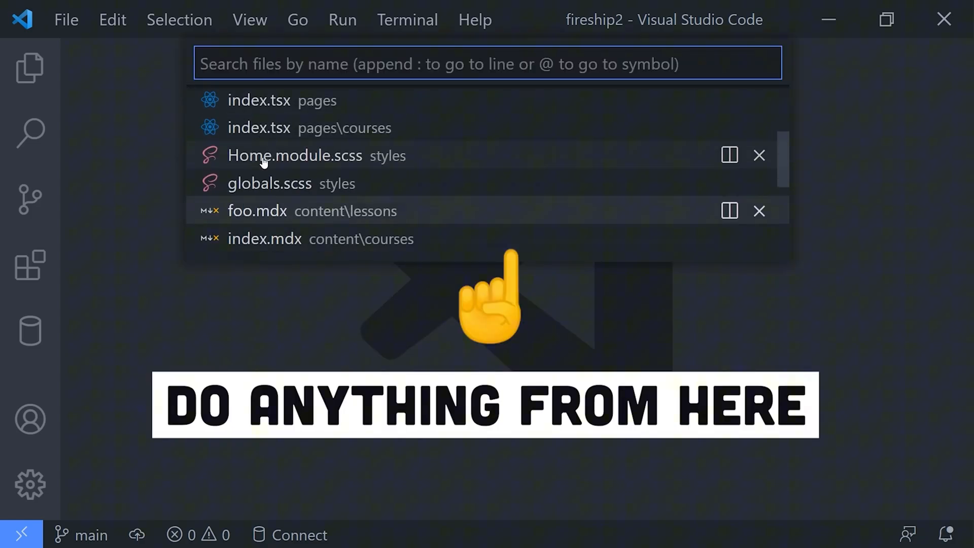
{"action": "scroll", "coordinate": [264, 161], "scroll_direction": "up", "scroll_amount": 3}
{"action": "scroll", "coordinate": [265, 161], "scroll_direction": "up", "scroll_amount": 3}
{"action": "scroll", "coordinate": [264, 161], "scroll_direction": "down", "scroll_amount": 3}
{"action": "scroll", "coordinate": [265, 161], "scroll_direction": "up", "scroll_amount": 3}
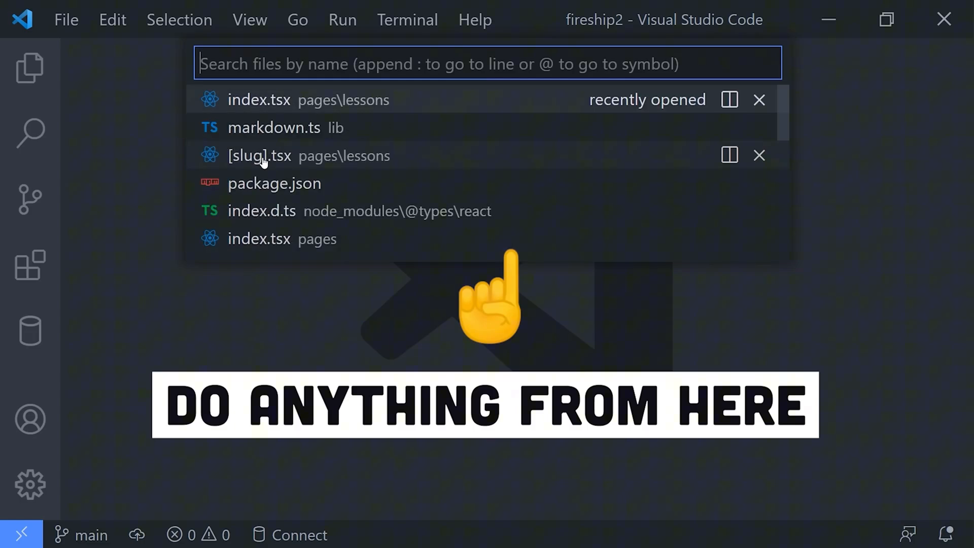
{"action": "type", "text": "Hom"}
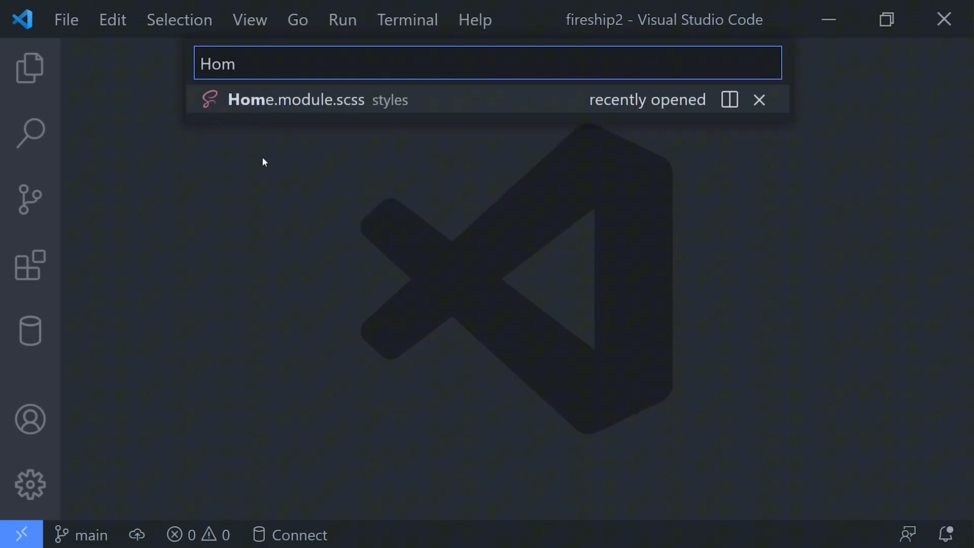
{"action": "key", "text": "BackSpace"}
{"action": "key", "text": "BackSpace"}
{"action": "key", "text": "BackSpace"}
{"action": "type", "text": "H"}
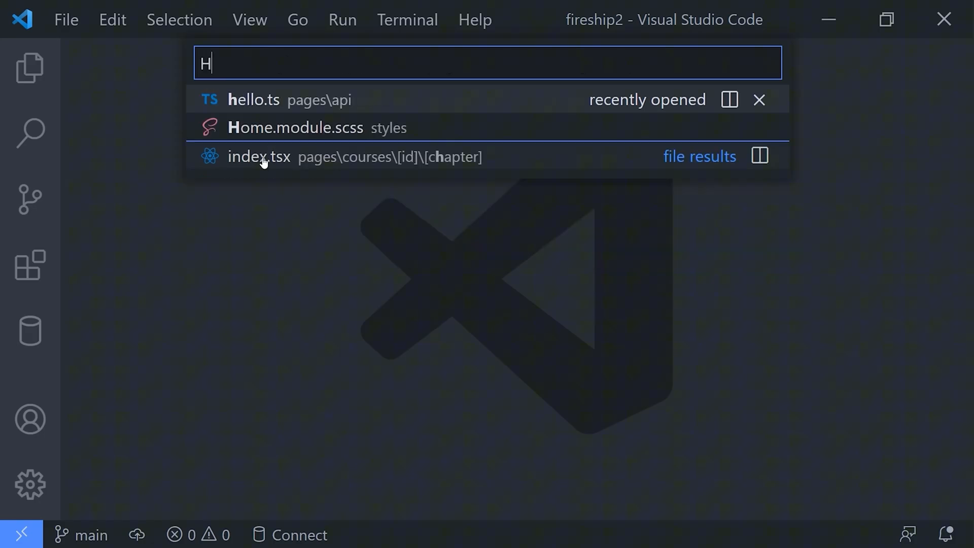
{"action": "type", "text": "ome"}
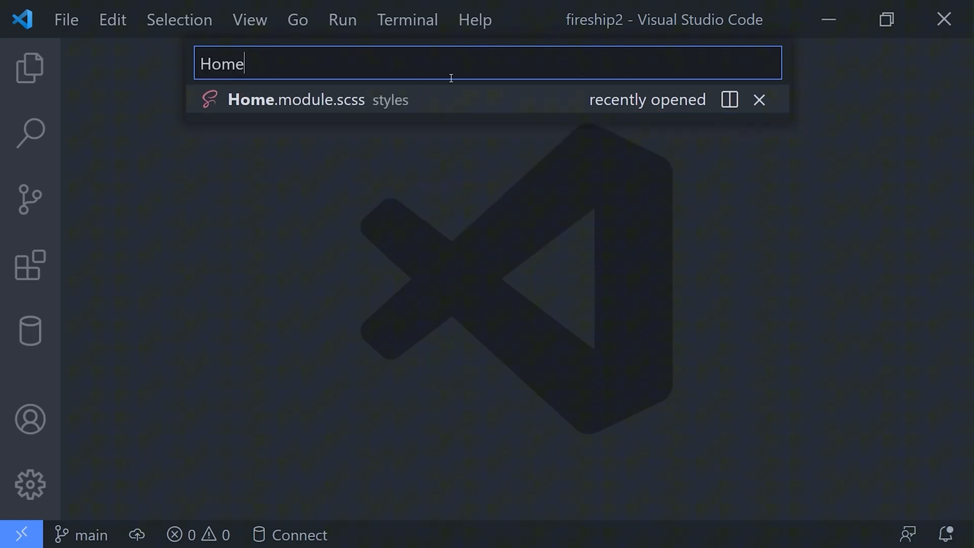
{"action": "key", "text": "Return"}
{"action": "left_click", "coordinate": [253, 62]}
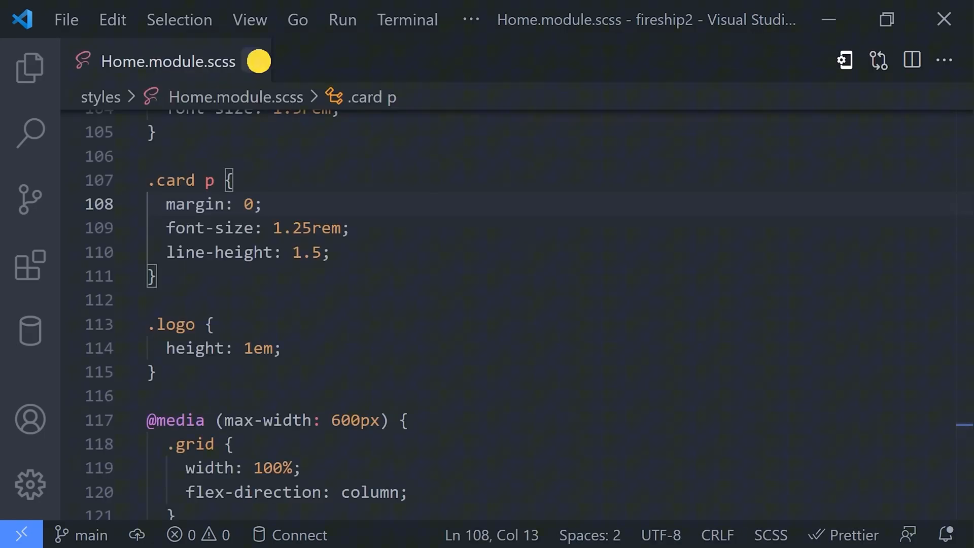
{"action": "left_click", "coordinate": [107, 183]}
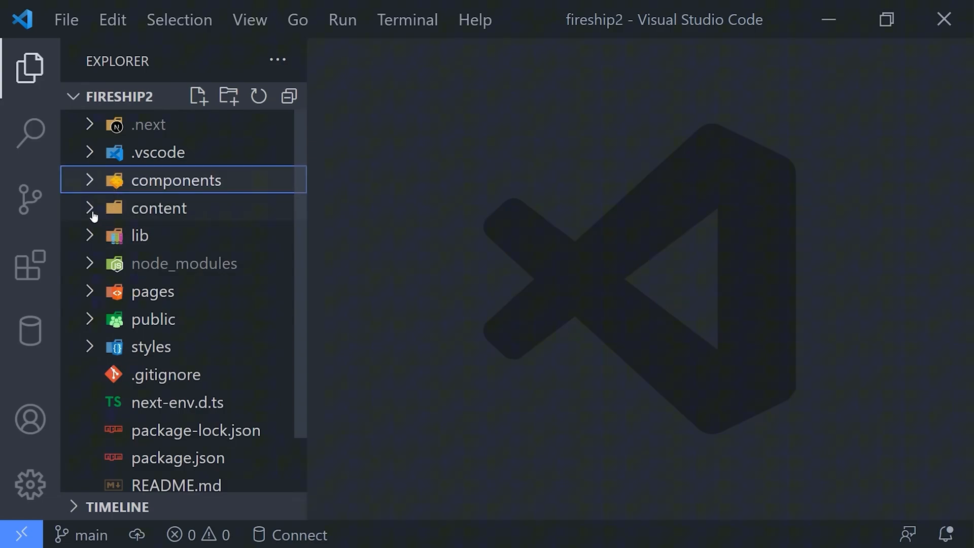
{"action": "left_click", "coordinate": [92, 210]}
{"action": "left_click", "coordinate": [115, 262]}
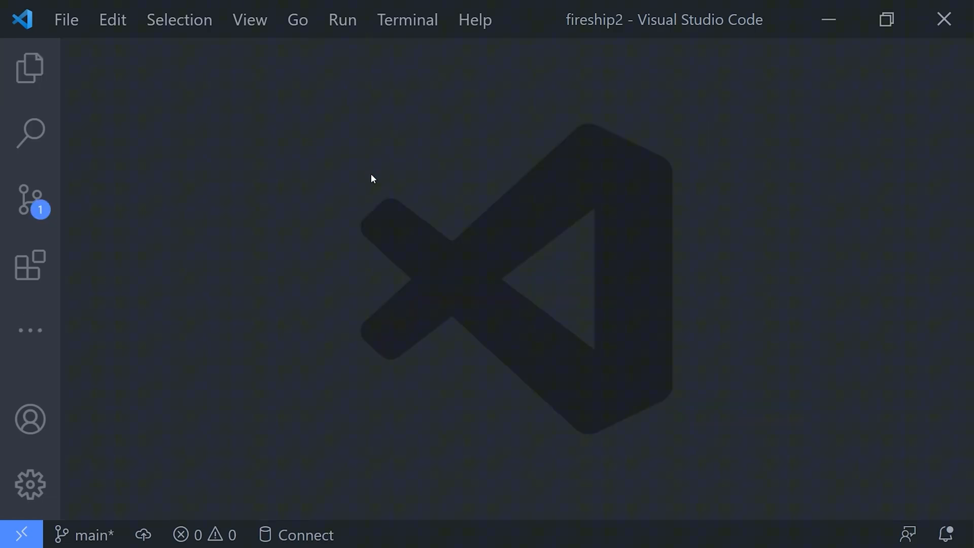
Show the code minimap for test.js and collapse the Output panel beneath it.
{"action": "key", "text": "ctrl+p"}
{"action": "type", "text": ">"}
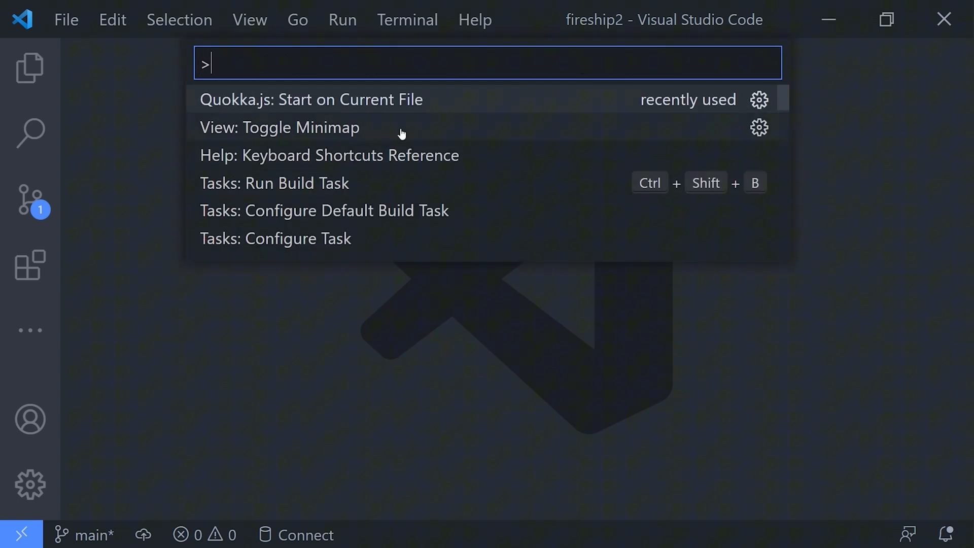
{"action": "left_click_drag", "start_coordinate": [784, 97], "coordinate": [805, 170]}
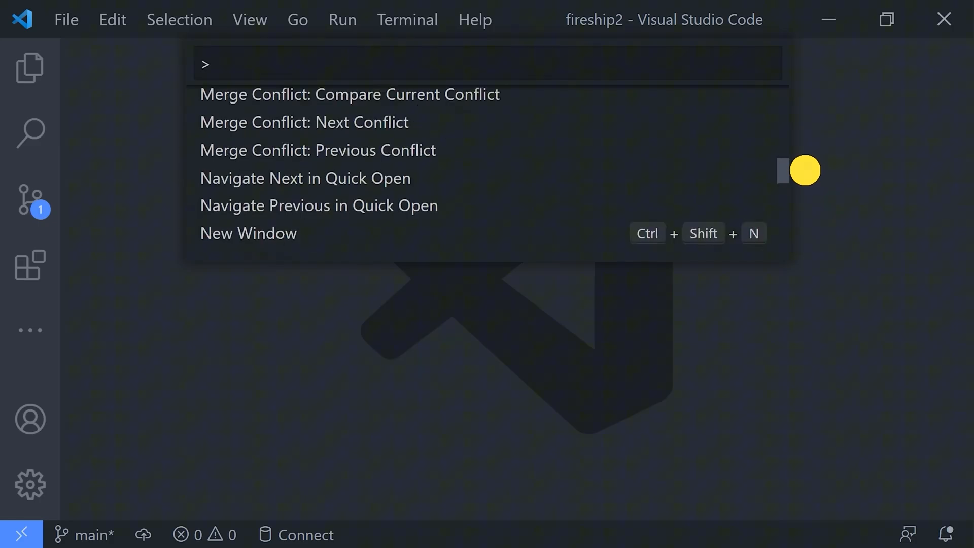
{"action": "left_click", "coordinate": [371, 102]}
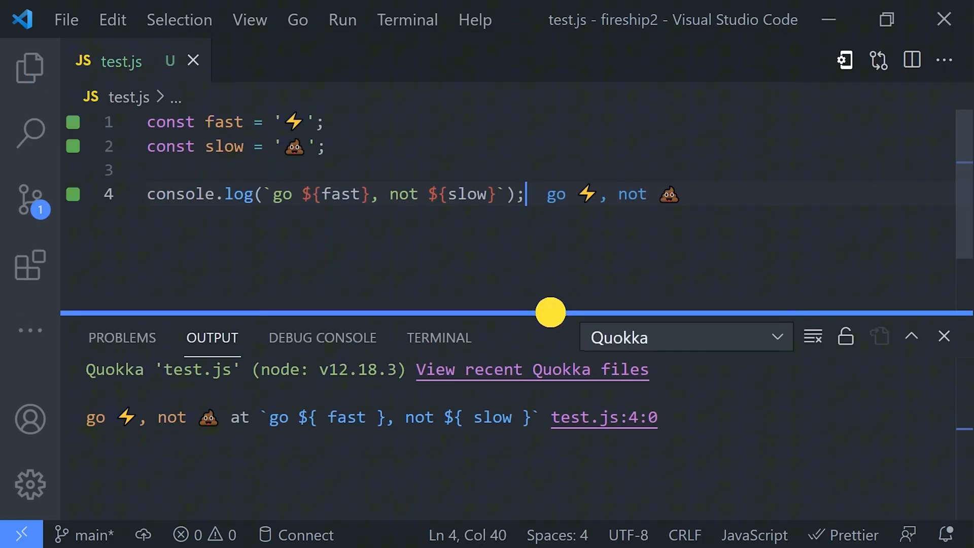
{"action": "left_click_drag", "start_coordinate": [550, 312], "coordinate": [550, 341]}
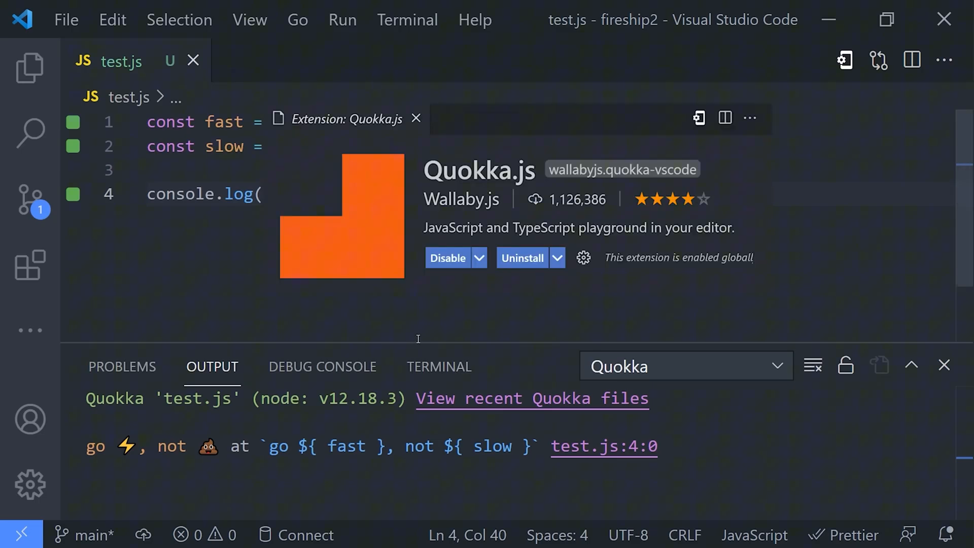
{"action": "left_click_drag", "start_coordinate": [418, 342], "coordinate": [420, 529]}
Run 'Quokka.js: Start on Current File' so logs show inline, then close the Quokka output panel.
{"action": "key", "text": "ctrl+p"}
{"action": "type", "text": ">q"}
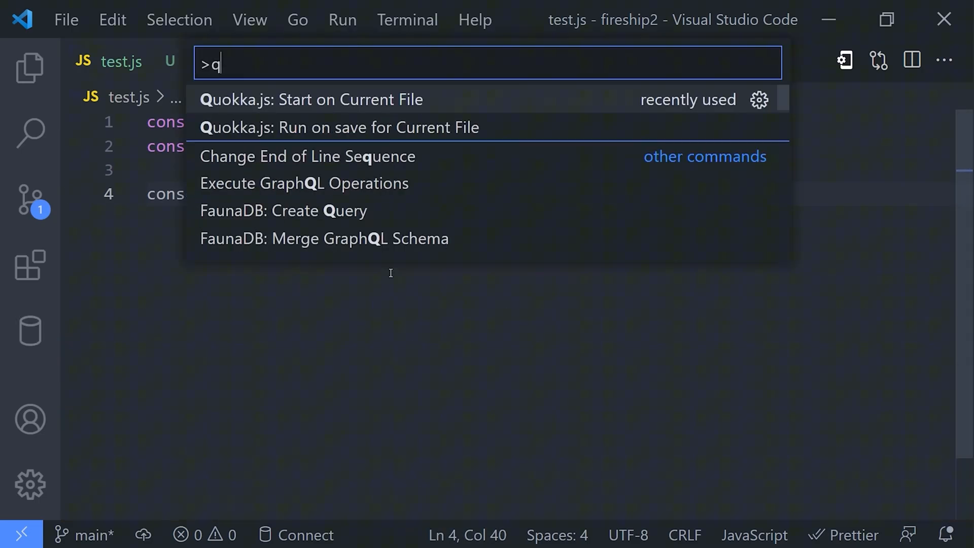
{"action": "key", "text": "Return"}
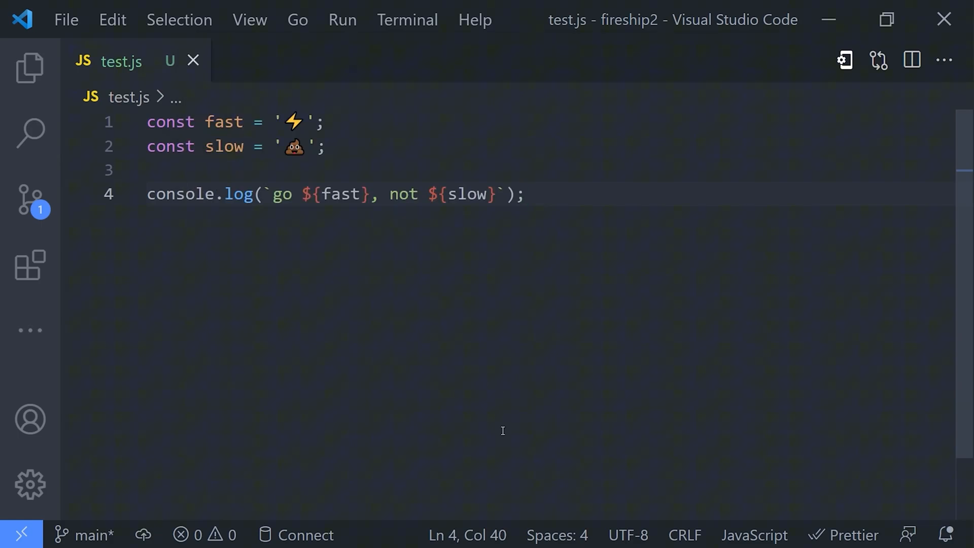
{"action": "left_click_drag", "start_coordinate": [543, 206], "coordinate": [549, 346]}
{"action": "left_click", "coordinate": [607, 196]}
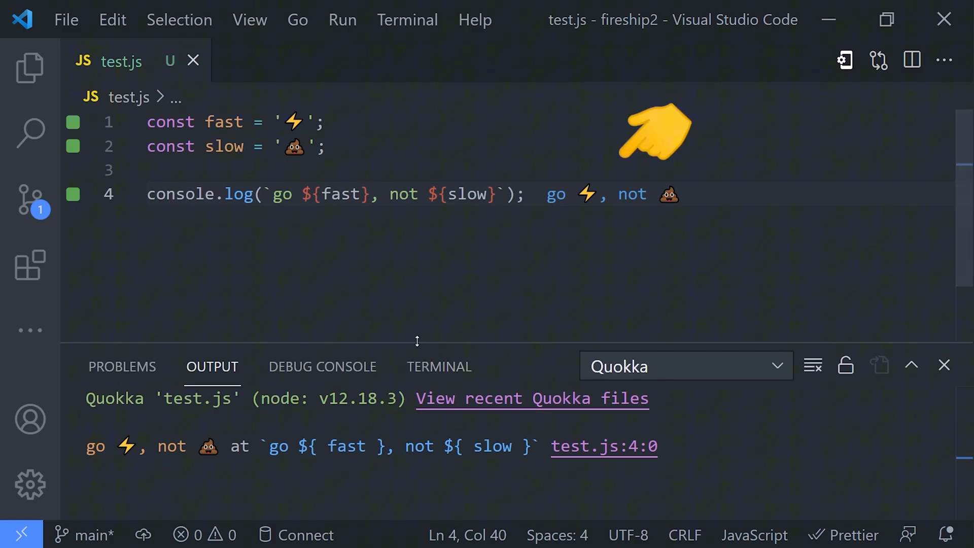
{"action": "left_click_drag", "start_coordinate": [417, 340], "coordinate": [423, 532]}
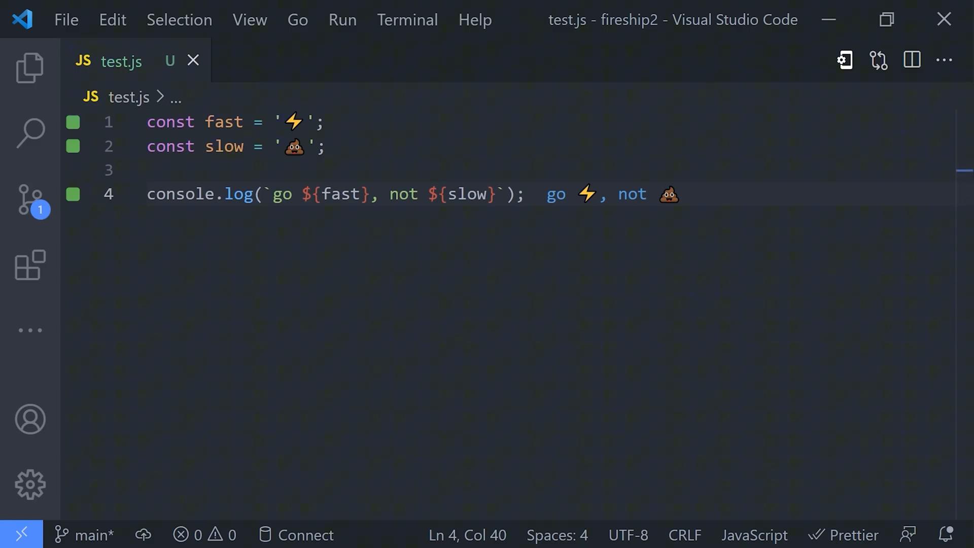
{"action": "mouse_move", "coordinate": [964, 167]}
{"action": "left_mouse_down"}
{"action": "mouse_move", "coordinate": [954, 230]}
{"action": "mouse_move", "coordinate": [906, 243]}
{"action": "mouse_move", "coordinate": [891, 147]}
{"action": "mouse_move", "coordinate": [901, 282]}
{"action": "left_mouse_up"}
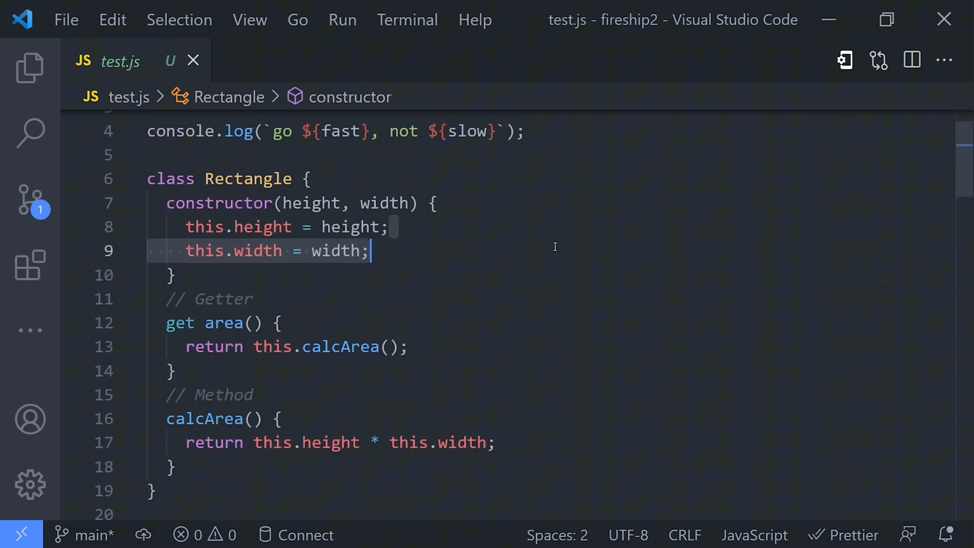
Search within test.js and step down through its symbols.
{"action": "key", "text": "ctrl+f"}
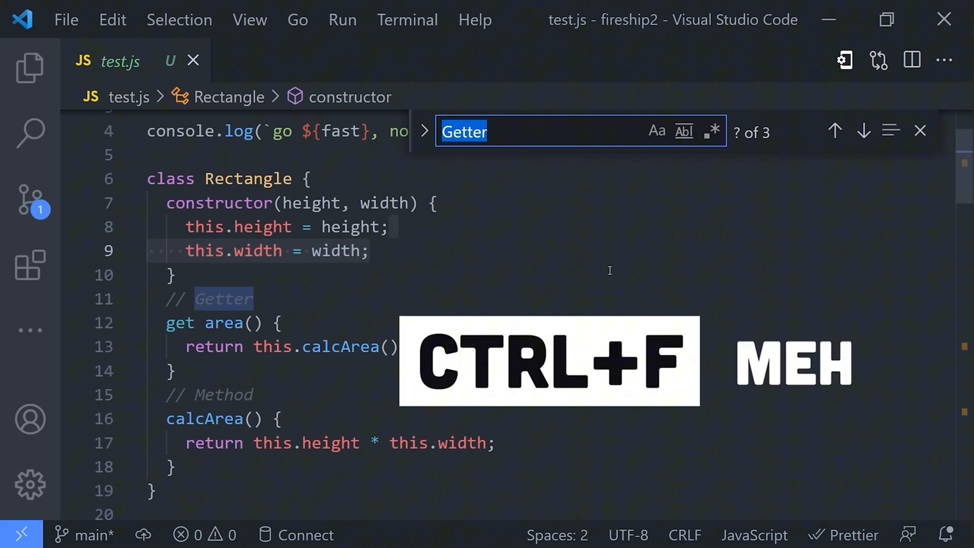
{"action": "type", "text": "Recta"}
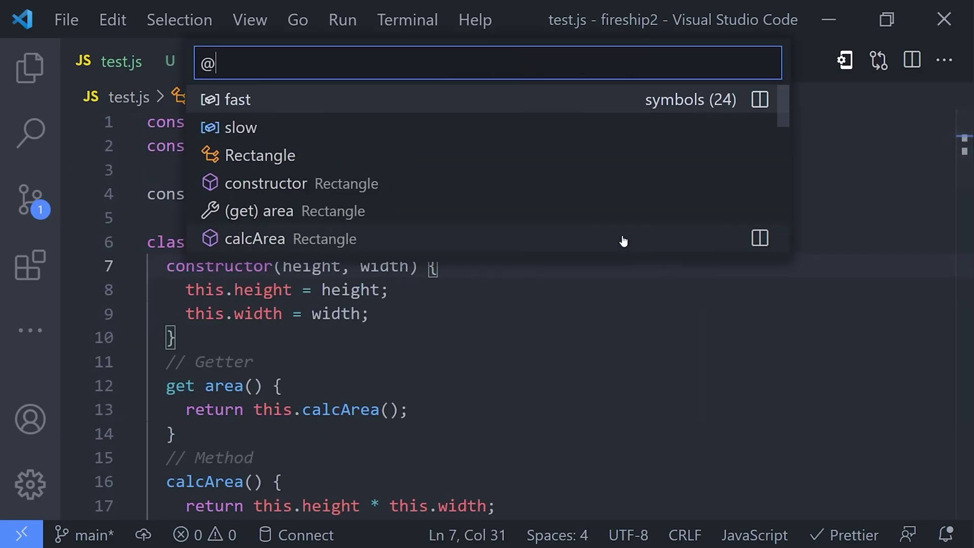
{"action": "key", "text": "Down"}
{"action": "key", "text": "Down"}
{"action": "key", "text": "Down"}
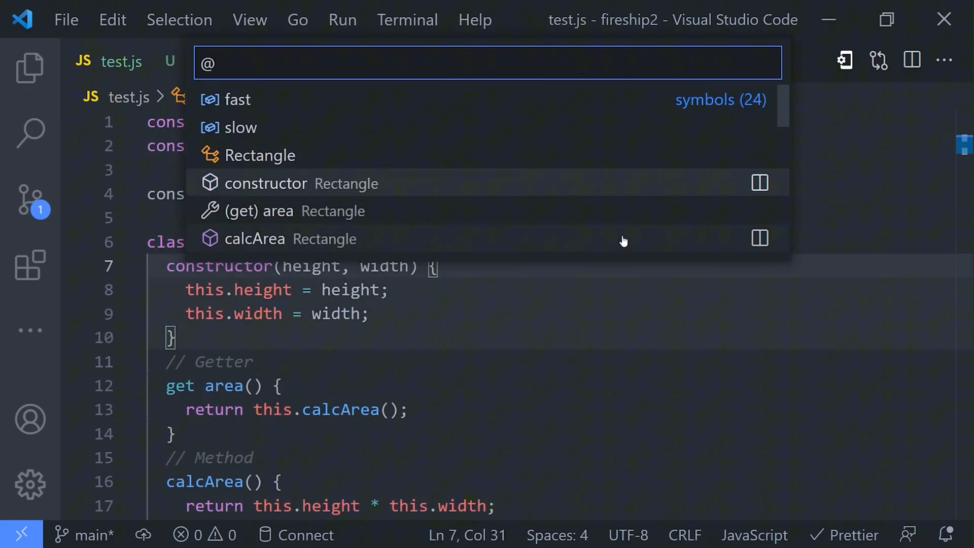
{"action": "key", "text": "Down"}
{"action": "key", "text": "Down"}
{"action": "key", "text": "Down"}
{"action": "key", "text": "Down"}
{"action": "key", "text": "Down"}
{"action": "key", "text": "Down"}
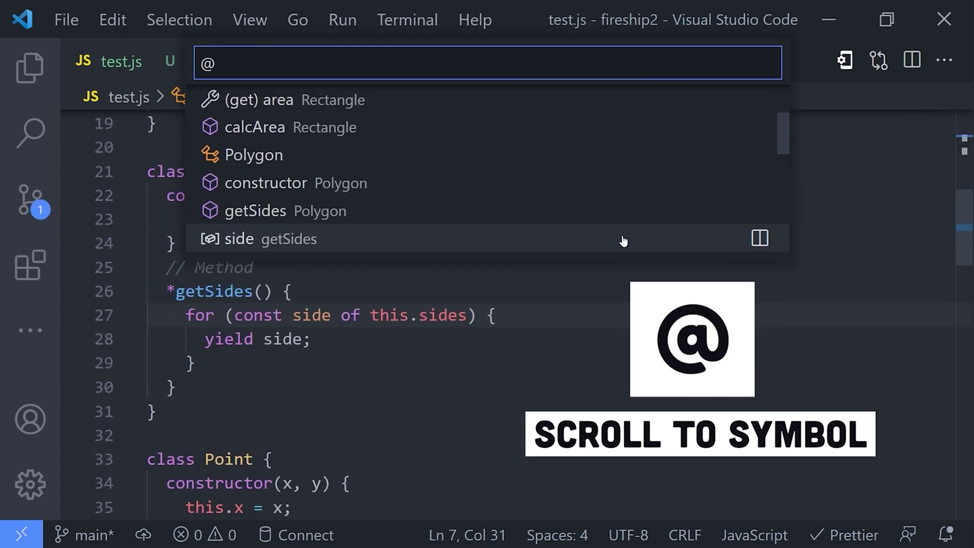
{"action": "key", "text": "Down"}
{"action": "key", "text": "Down"}
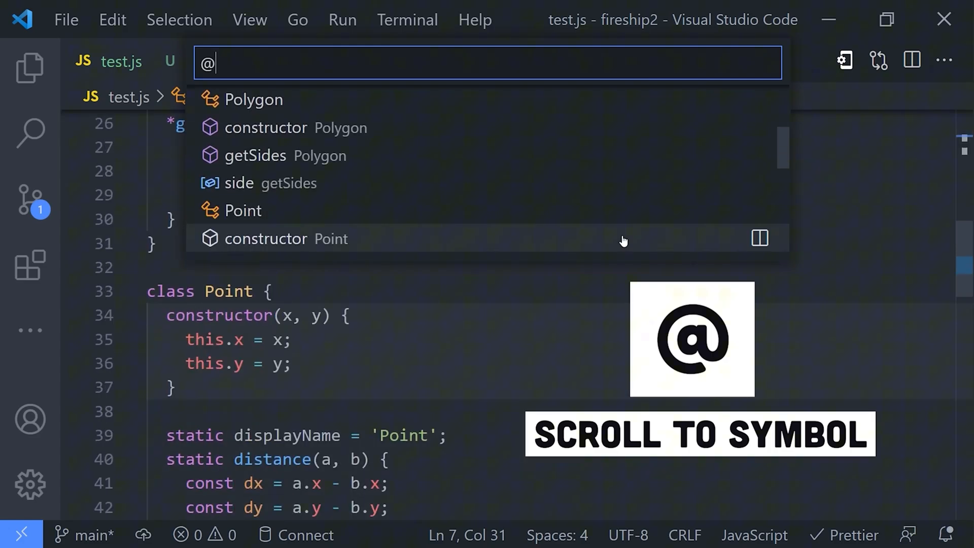
{"action": "key", "text": "Down"}
{"action": "key", "text": "Down"}
{"action": "key", "text": "Down"}
{"action": "key", "text": "Down"}
{"action": "key", "text": "Down"}
{"action": "key", "text": "Down"}
{"action": "key", "text": "Down"}
{"action": "key", "text": "Down"}
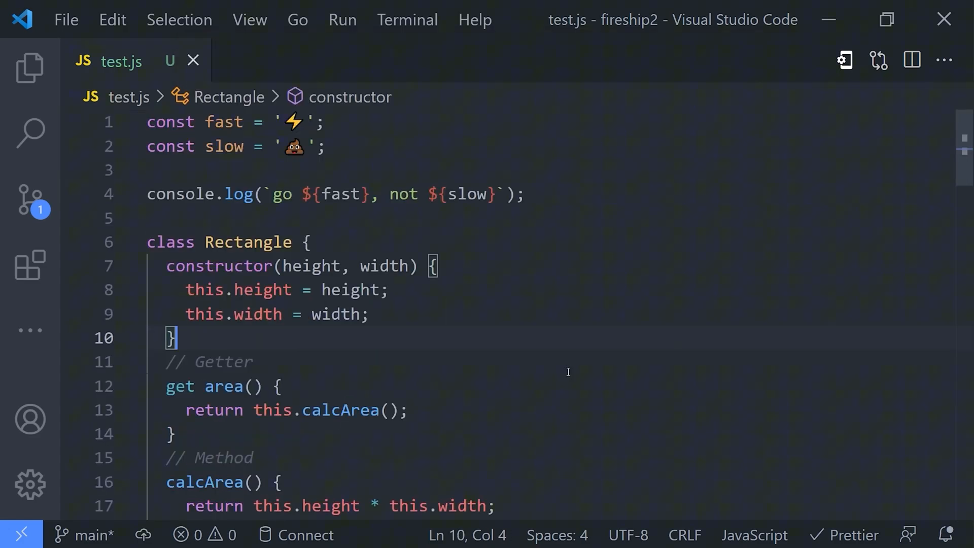
Use the breadcrumb symbol outline to jump to the Polygon and then Circle class definitions.
{"action": "key", "text": "ctrl+shift+period"}
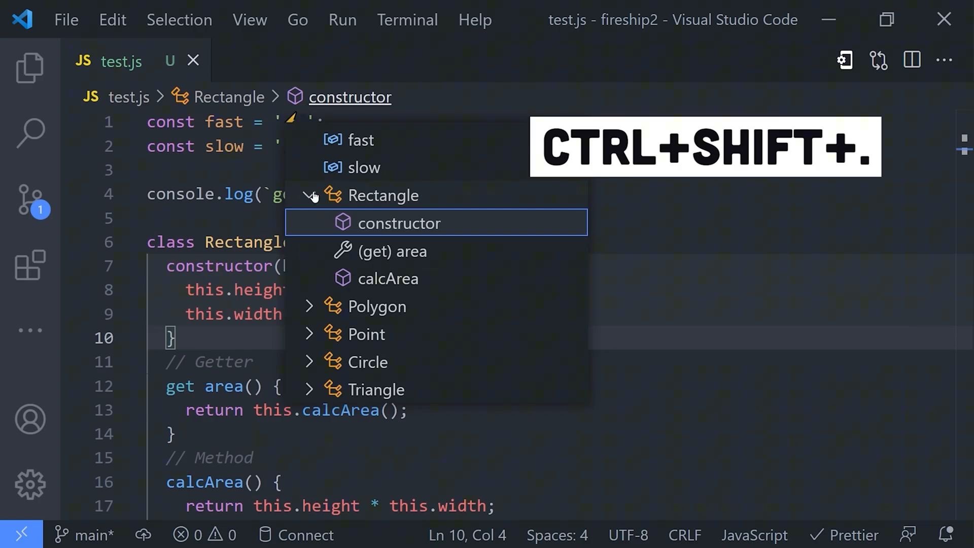
{"action": "left_click", "coordinate": [313, 195]}
{"action": "left_click", "coordinate": [311, 223]}
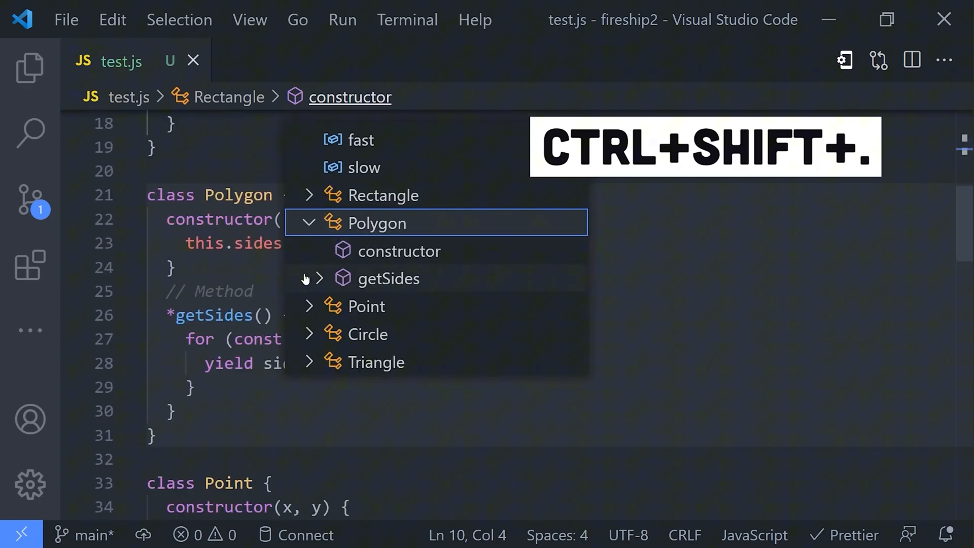
{"action": "left_click", "coordinate": [310, 306]}
{"action": "left_click", "coordinate": [311, 417]}
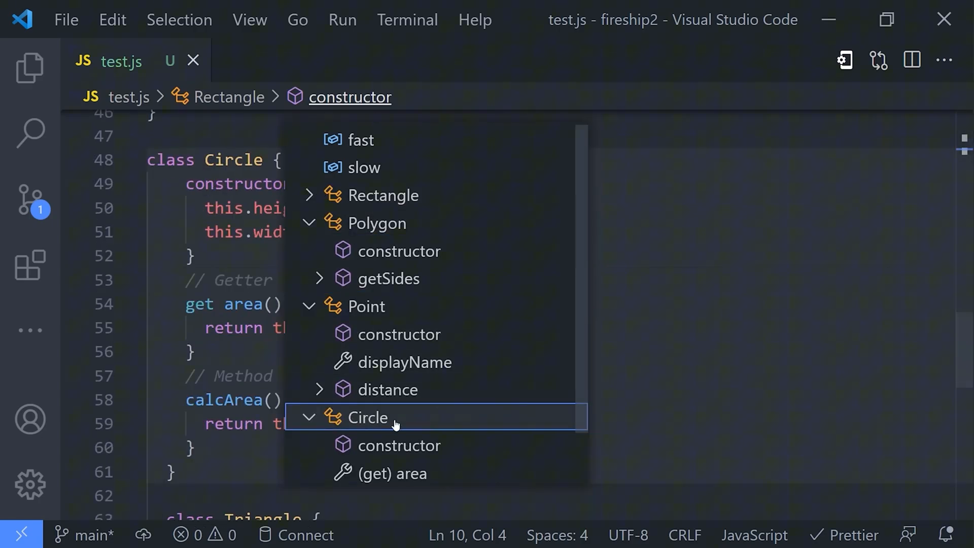
{"action": "scroll", "coordinate": [582, 326], "scroll_direction": "down", "scroll_amount": 2}
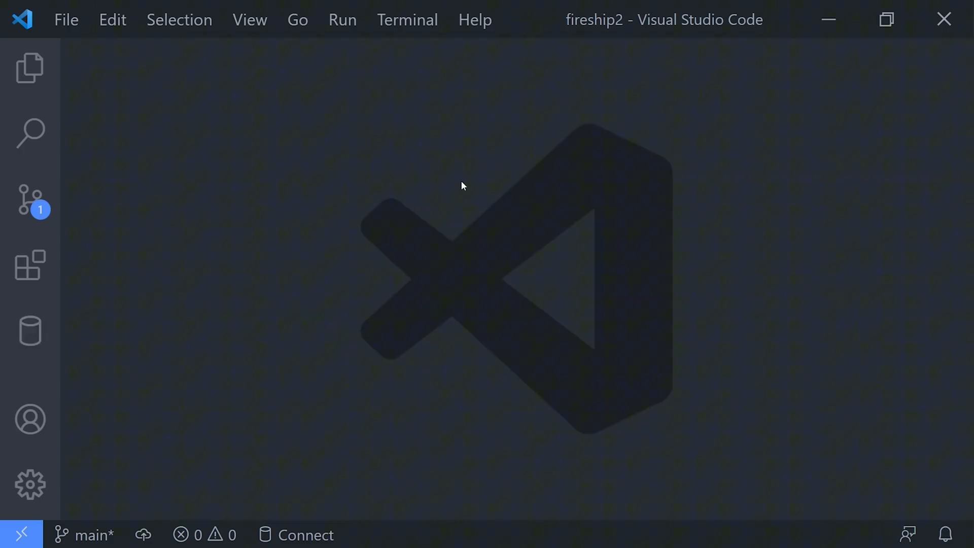
Search workspace symbols with # for fuzzy matches like NextApiRequest and NaptrRecord.
{"action": "key", "text": "ctrl+p"}
{"action": "type", "text": "#"}
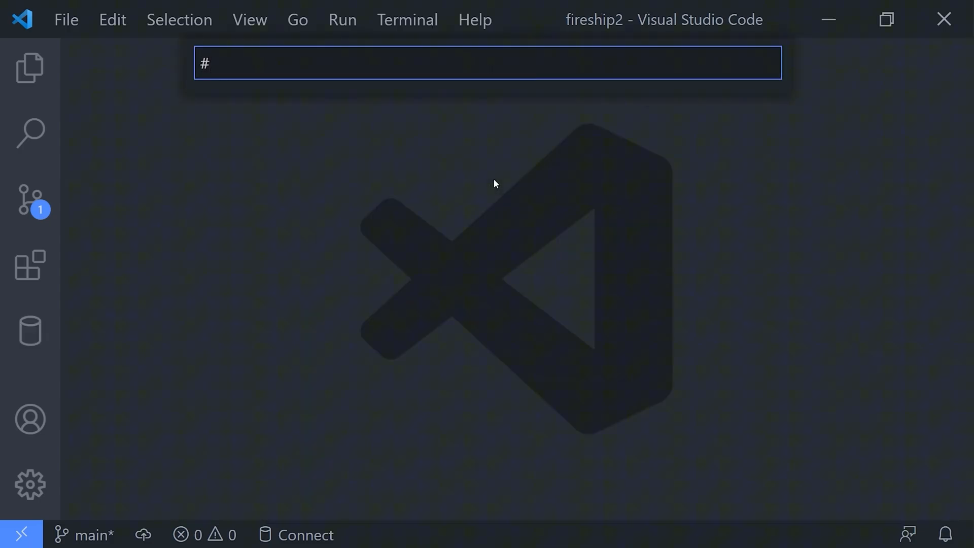
{"action": "type", "text": "Next"}
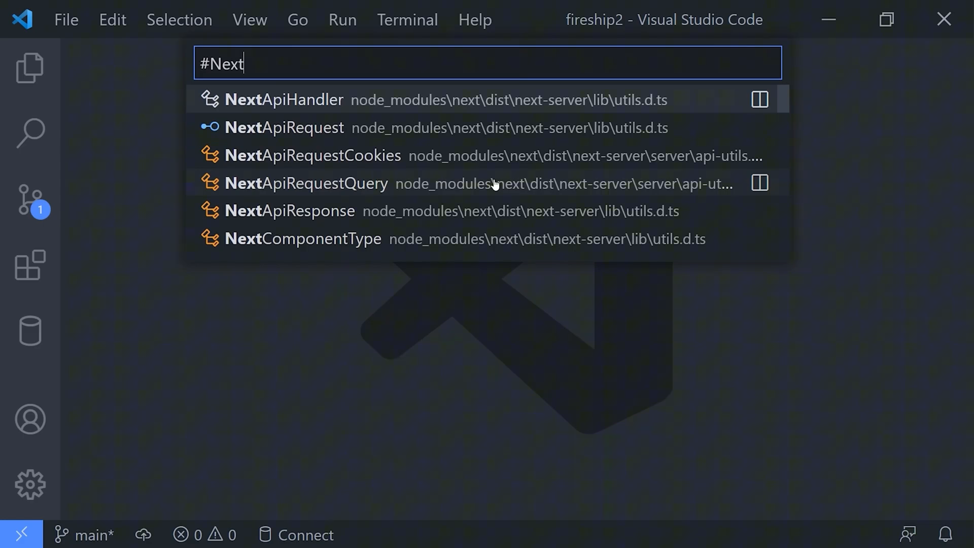
{"action": "key", "text": "BackSpace"}
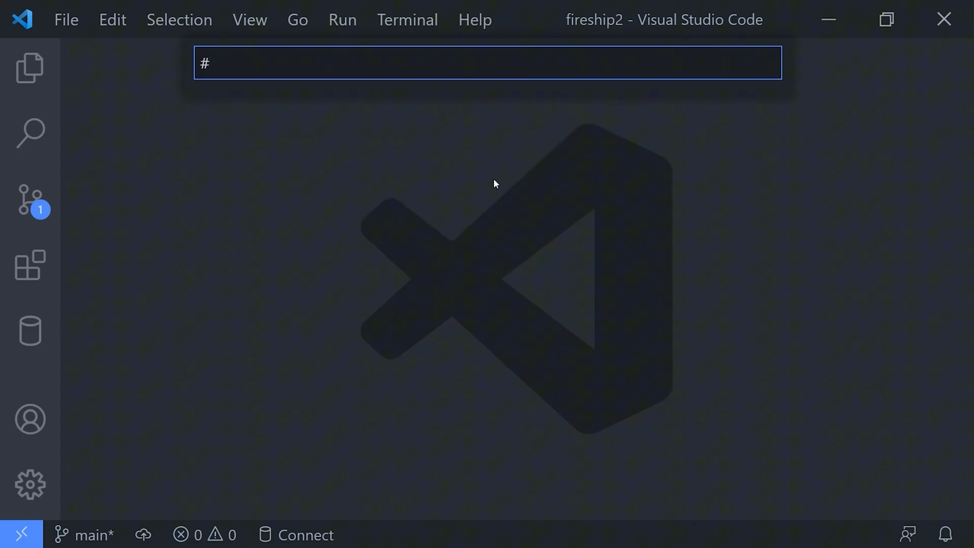
{"action": "type", "text": "NAR"}
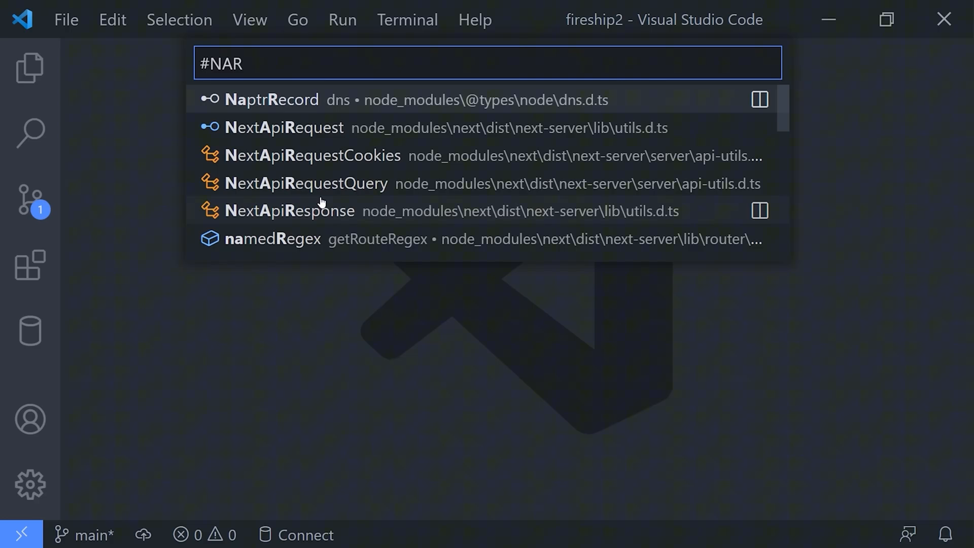
Select the log lines inside calcArea, makeCube and ratio.
{"action": "left_click_drag", "start_coordinate": [378, 176], "coordinate": [172, 180]}
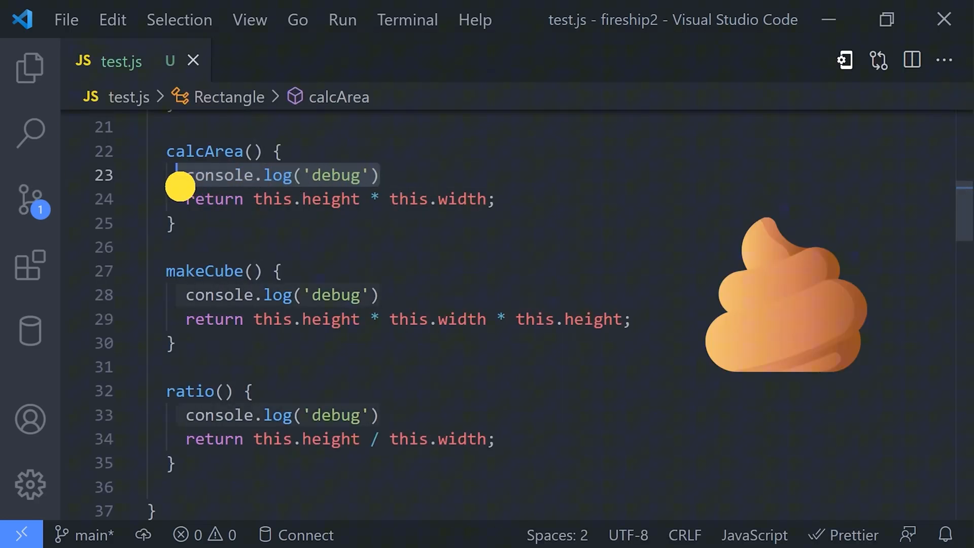
{"action": "left_click_drag", "start_coordinate": [379, 295], "coordinate": [194, 297]}
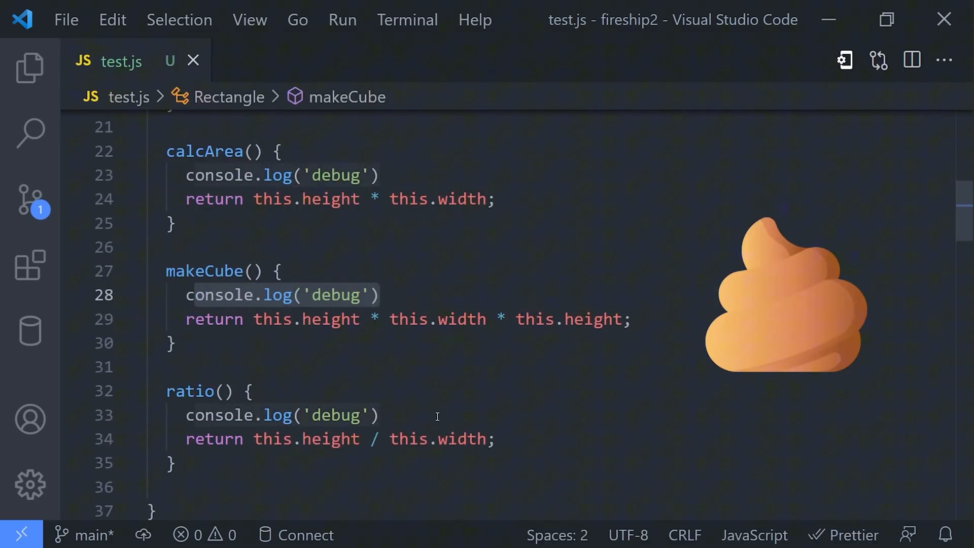
{"action": "left_click_drag", "start_coordinate": [379, 415], "coordinate": [185, 417]}
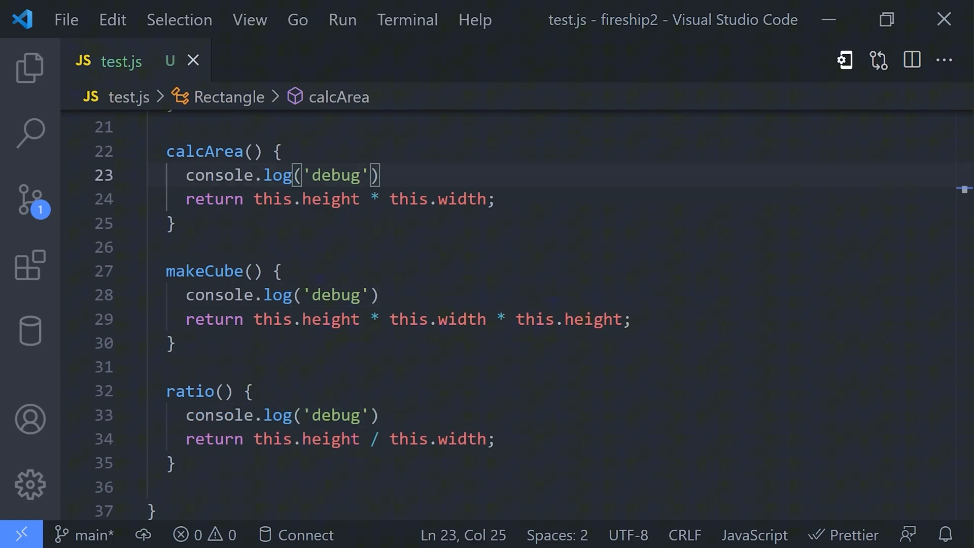
{"action": "mouse_move", "coordinate": [381, 175]}
{"action": "left_mouse_down"}
{"action": "mouse_move", "coordinate": [428, 180]}
{"action": "mouse_move", "coordinate": [158, 175]}
{"action": "left_mouse_up"}
{"action": "left_click_drag", "start_coordinate": [379, 296], "coordinate": [297, 293]}
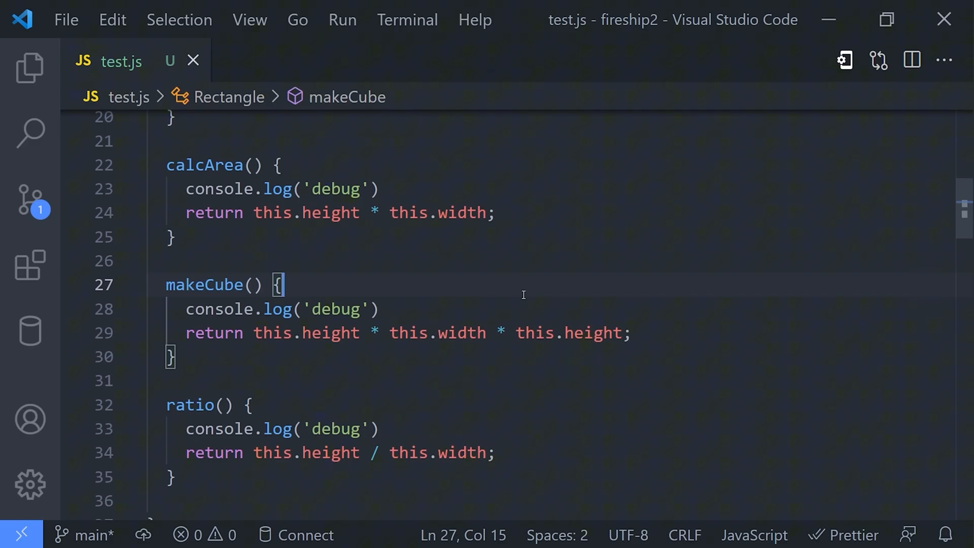
Jump to line 23 with Ctrl+G and move the caret word by word to the start of debug.
{"action": "key", "text": "ctrl+g"}
{"action": "type", "text": "23"}
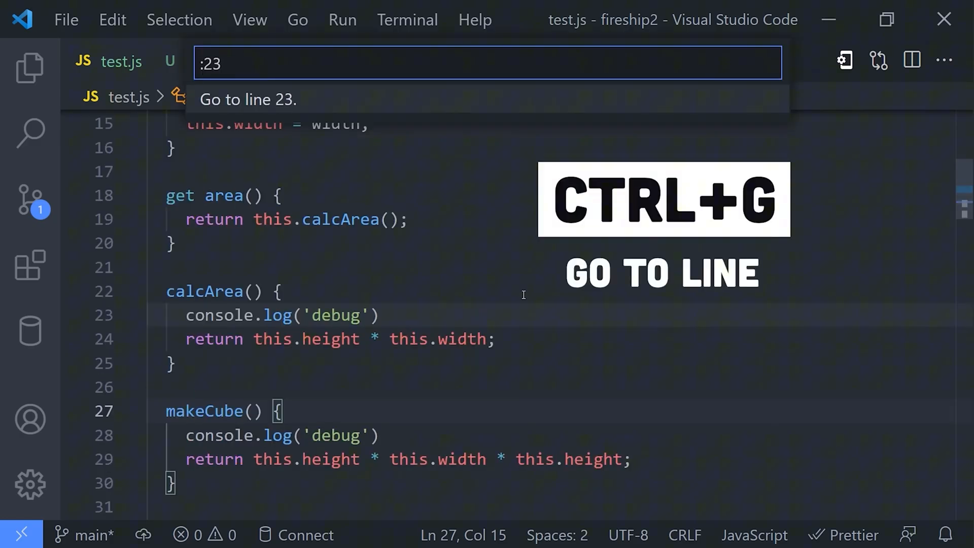
{"action": "key", "text": "Return"}
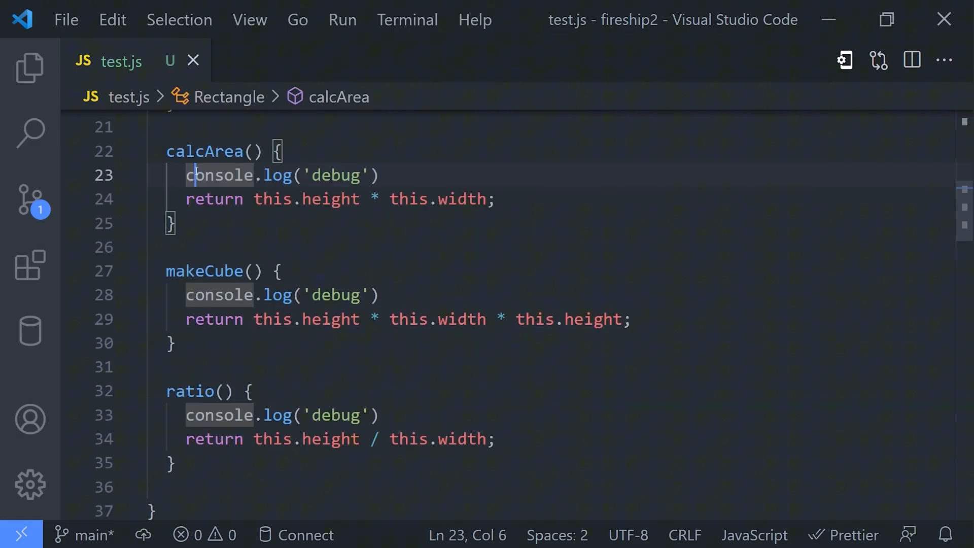
{"action": "left_click", "coordinate": [196, 174]}
{"action": "key", "text": "shift+Right"}
{"action": "key", "text": "shift+Right"}
{"action": "key", "text": "shift+Right"}
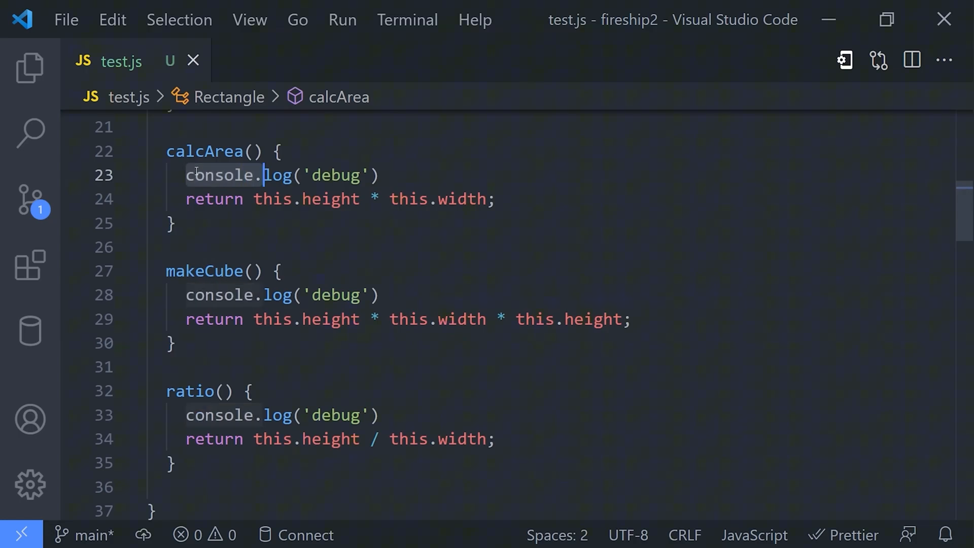
{"action": "key", "text": "shift+Right"}
{"action": "key", "text": "shift+Right"}
{"action": "key", "text": "shift+Right"}
{"action": "key", "text": "shift+Right"}
{"action": "key", "text": "shift+Right"}
{"action": "key", "text": "shift+Right"}
{"action": "key", "text": "shift+Right"}
{"action": "key", "text": "shift+Right"}
{"action": "key", "text": "shift+Right"}
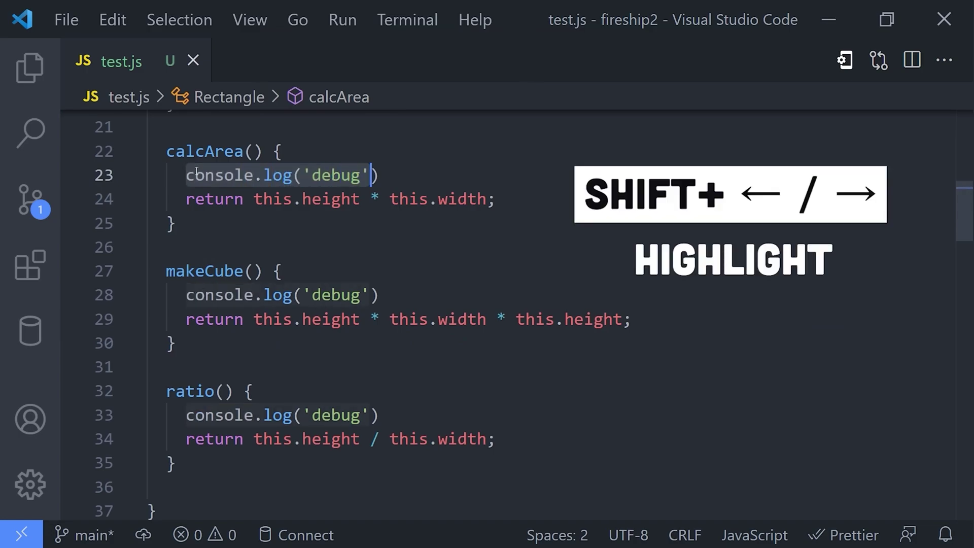
{"action": "key", "text": "shift+Right"}
{"action": "key", "text": "shift+Right"}
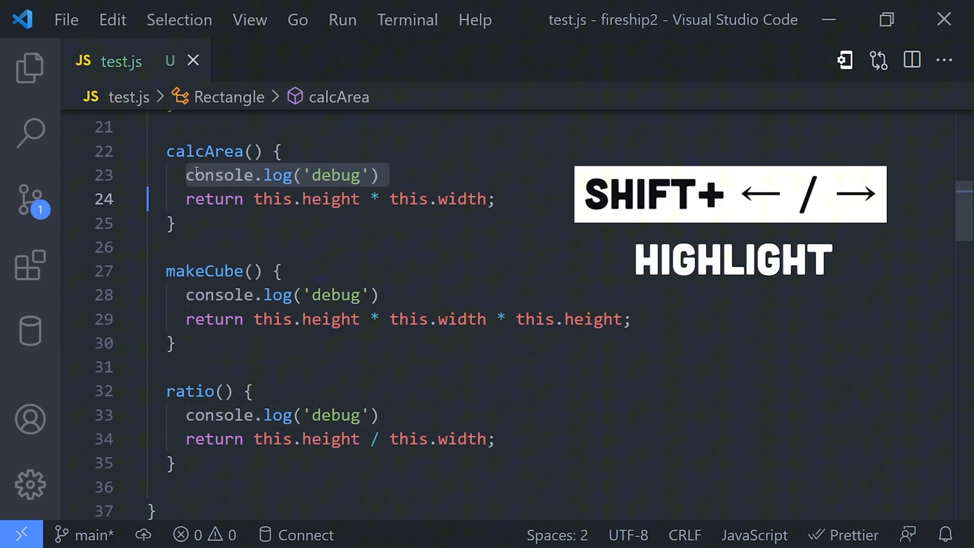
{"action": "key", "text": "ctrl+Left"}
{"action": "key", "text": "ctrl+Left"}
{"action": "key", "text": "ctrl+Left"}
{"action": "key", "text": "ctrl+Left"}
{"action": "key", "text": "ctrl+Left"}
{"action": "key", "text": "ctrl+Right"}
{"action": "key", "text": "ctrl+Right"}
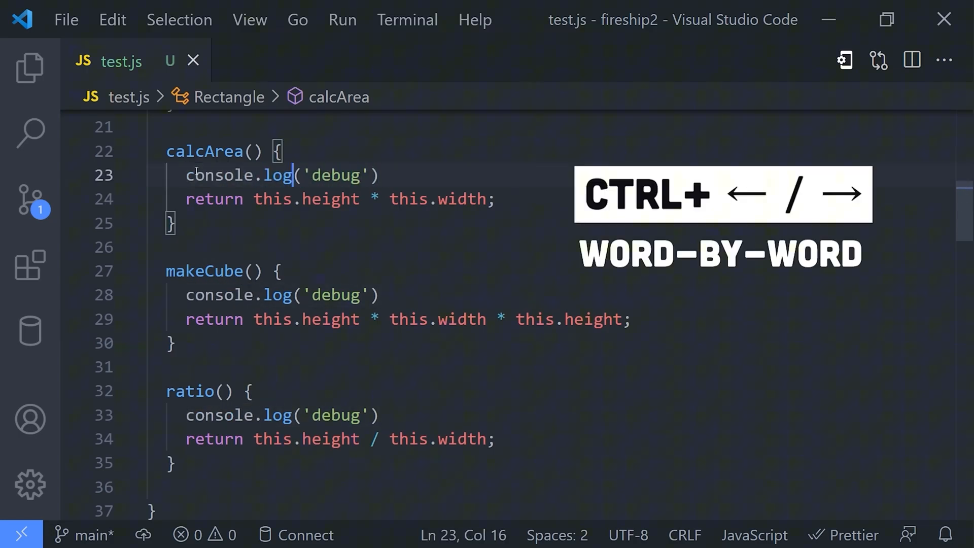
{"action": "key", "text": "ctrl+Right"}
{"action": "key", "text": "ctrl+Left"}
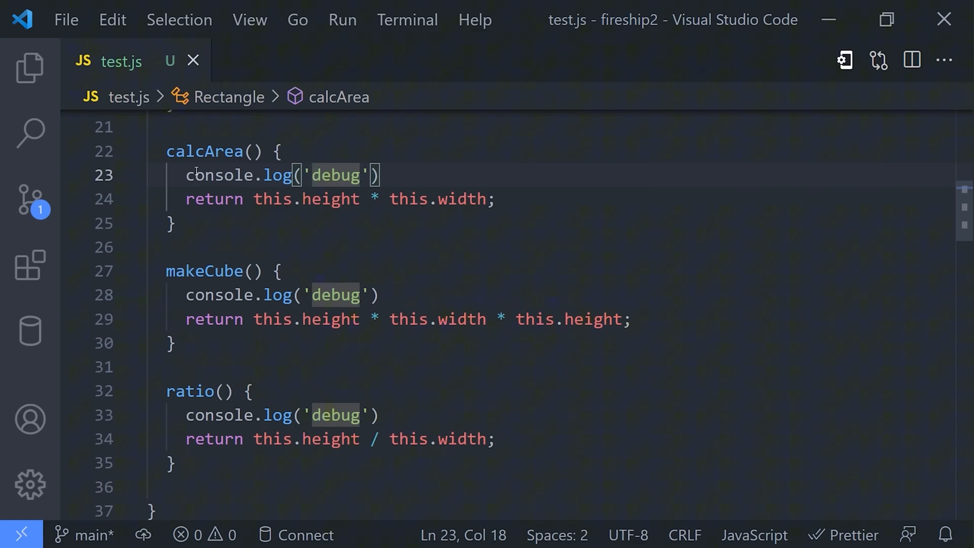
Select all three debug occurrences with Ctrl+D and replace them with 'this is cool!', adding cursors in makeCube and ratio.
{"action": "key", "text": "ctrl+d"}
{"action": "key", "text": "ctrl+d"}
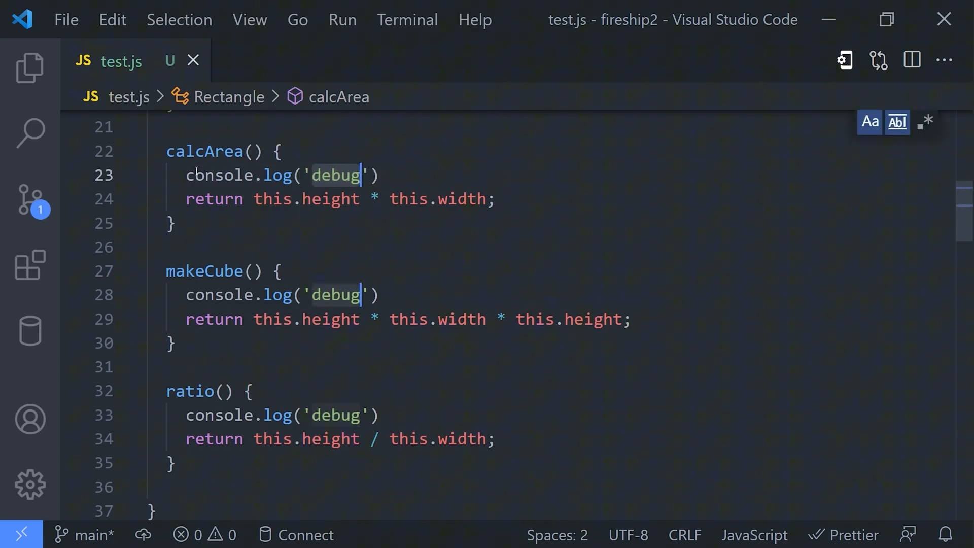
{"action": "key", "text": "ctrl+d"}
{"action": "type", "text": "I have "}
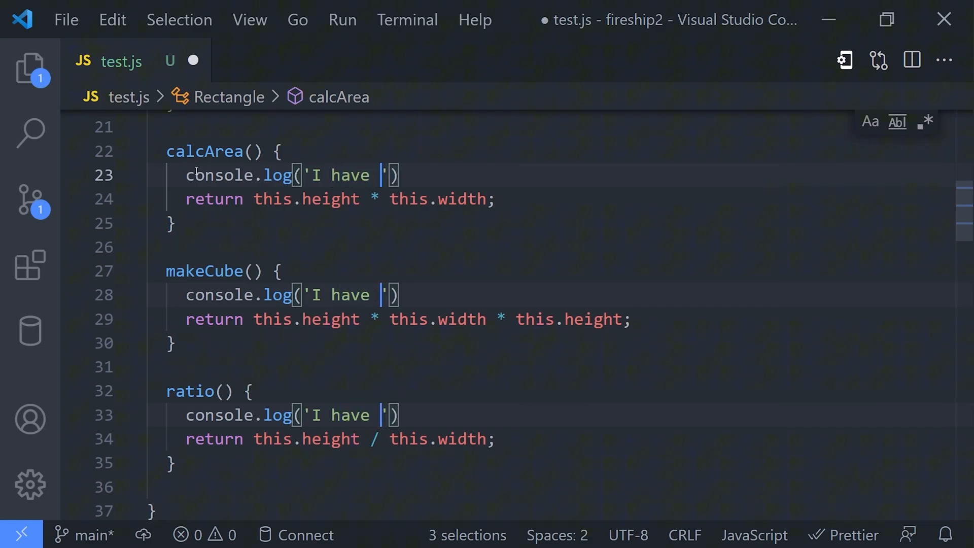
{"action": "type", "text": "super"}
{"action": "type", "text": " p"}
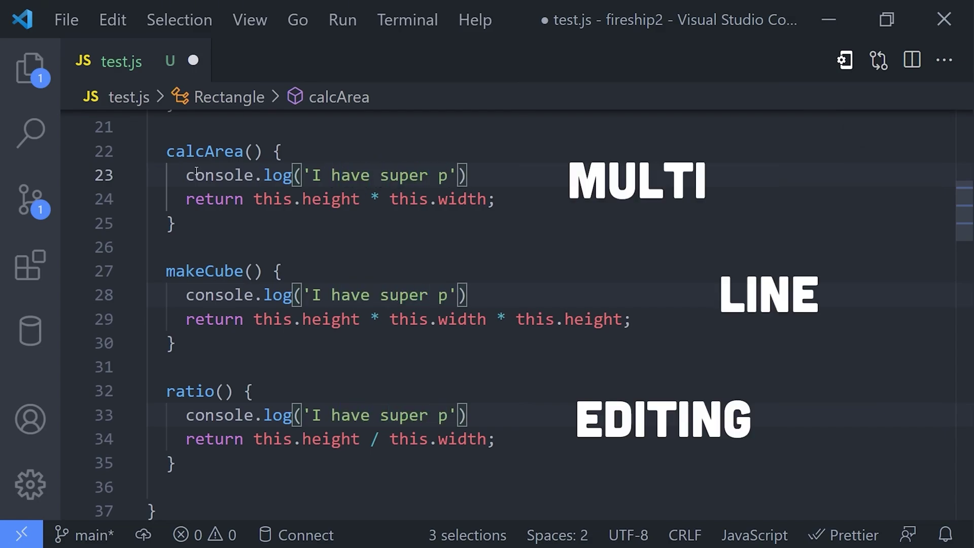
{"action": "key", "text": "BackSpace"}
{"action": "key", "text": "BackSpace"}
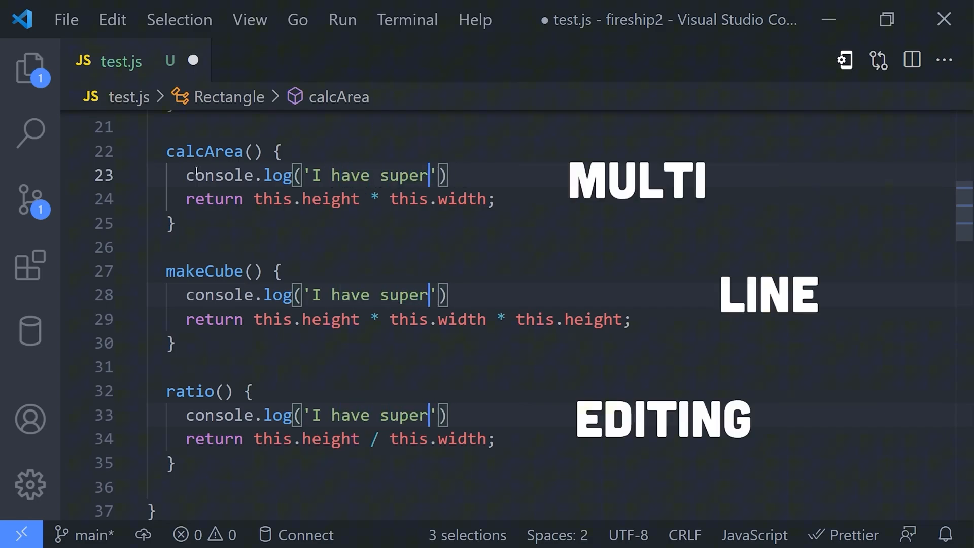
{"action": "type", "text": "powers!"}
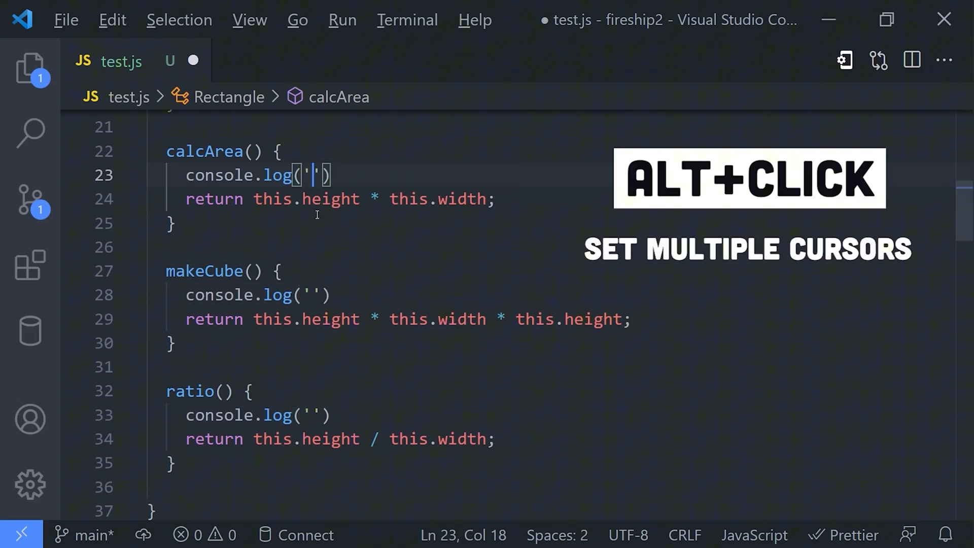
{"action": "left_click", "coordinate": [313, 294], "text": "alt"}
{"action": "left_click", "coordinate": [314, 414], "text": "alt"}
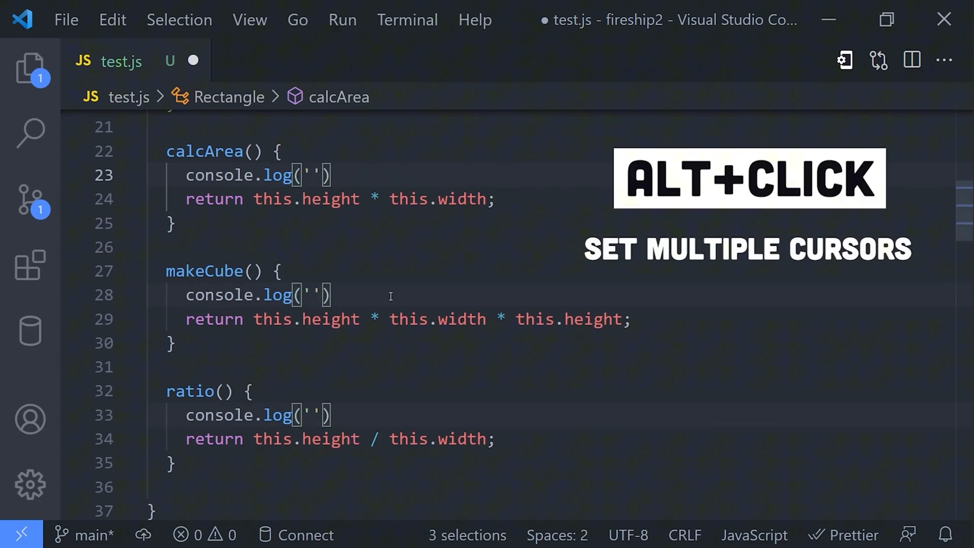
{"action": "type", "text": "this is cool!"}
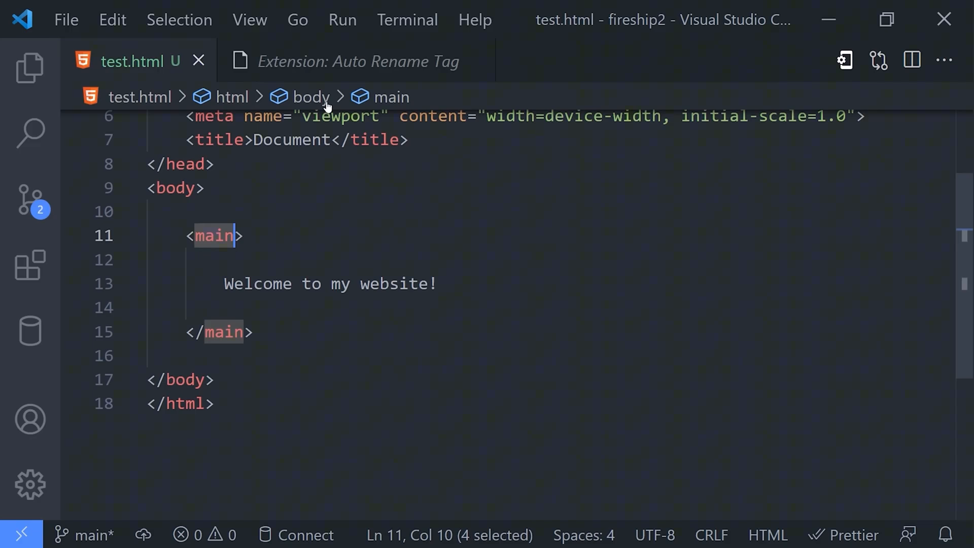
View the Auto Rename Tag extension details before renaming the main tag.
{"action": "left_click", "coordinate": [337, 61]}
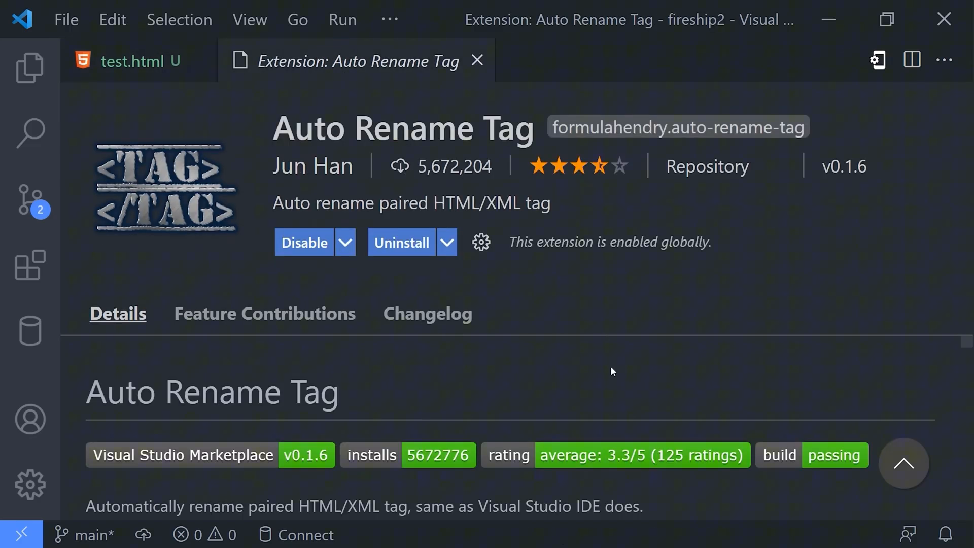
{"action": "type", "text": "it>"}
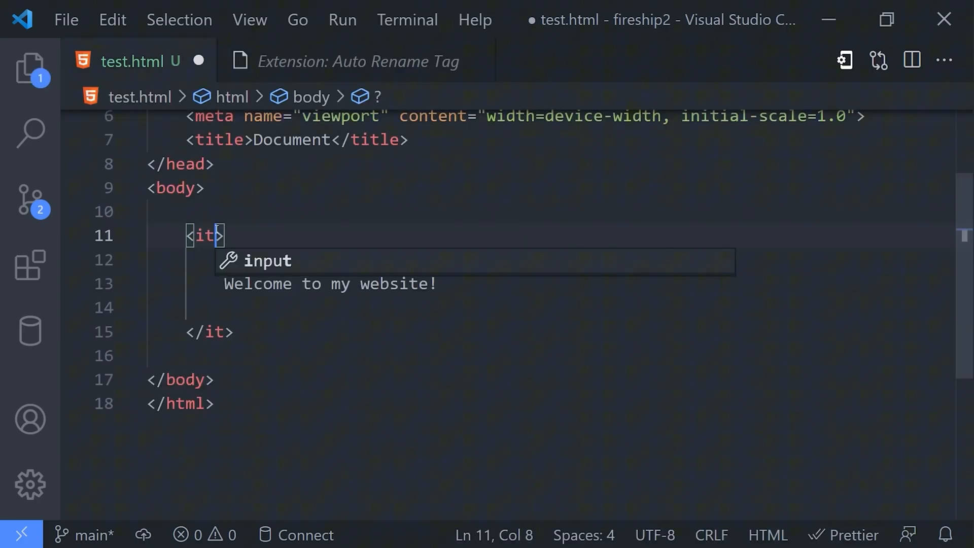
{"action": "type", "text": "-just-automati"}
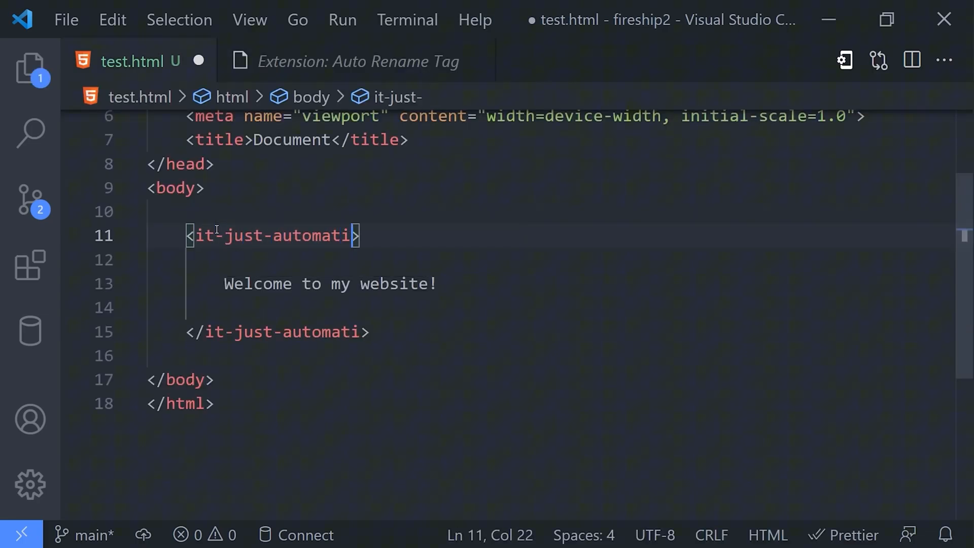
{"action": "type", "text": "cally-works"}
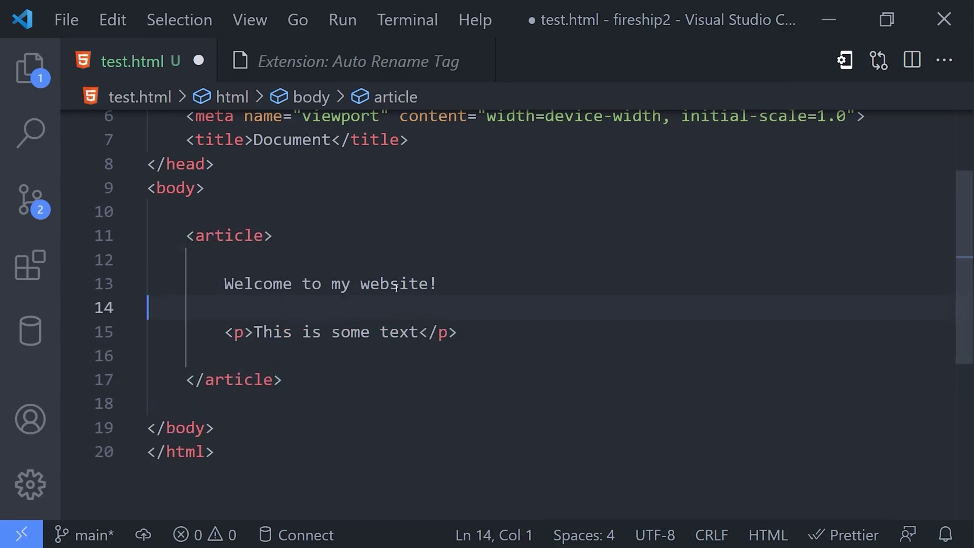
Cut the paragraph on line 15 and paste it onto a new line 13 below the article tag.
{"action": "left_click_drag", "start_coordinate": [457, 331], "coordinate": [225, 334]}
{"action": "right_click", "coordinate": [327, 331]}
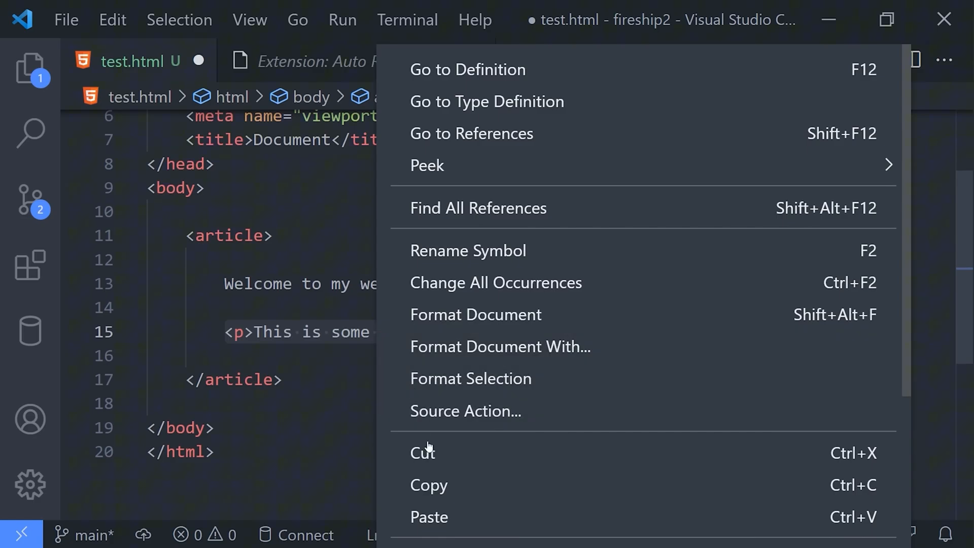
{"action": "left_click", "coordinate": [428, 452]}
{"action": "left_click", "coordinate": [346, 235]}
{"action": "key", "text": "Return"}
{"action": "key", "text": "Return"}
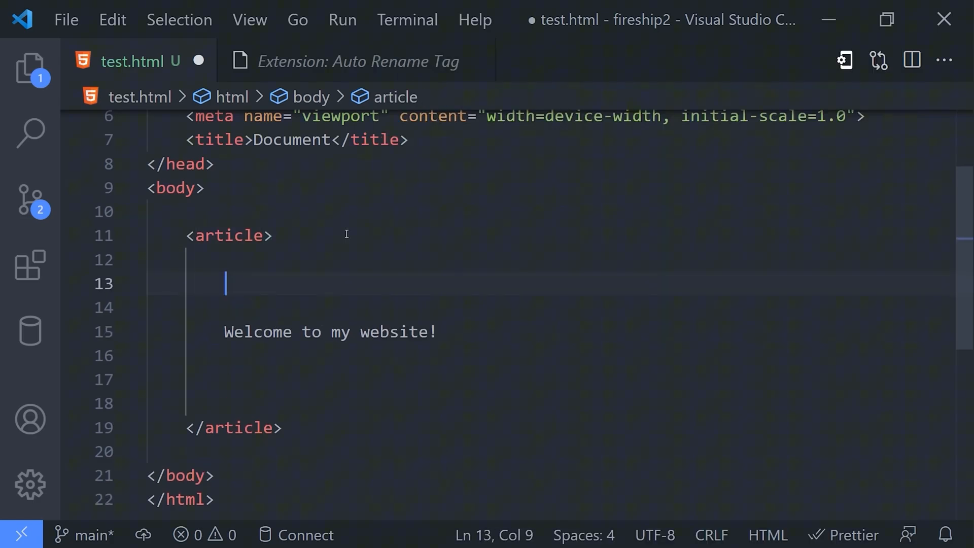
{"action": "right_click", "coordinate": [326, 281]}
{"action": "left_click", "coordinate": [380, 485]}
{"action": "type", "text": "<p>This is some text</p>"}
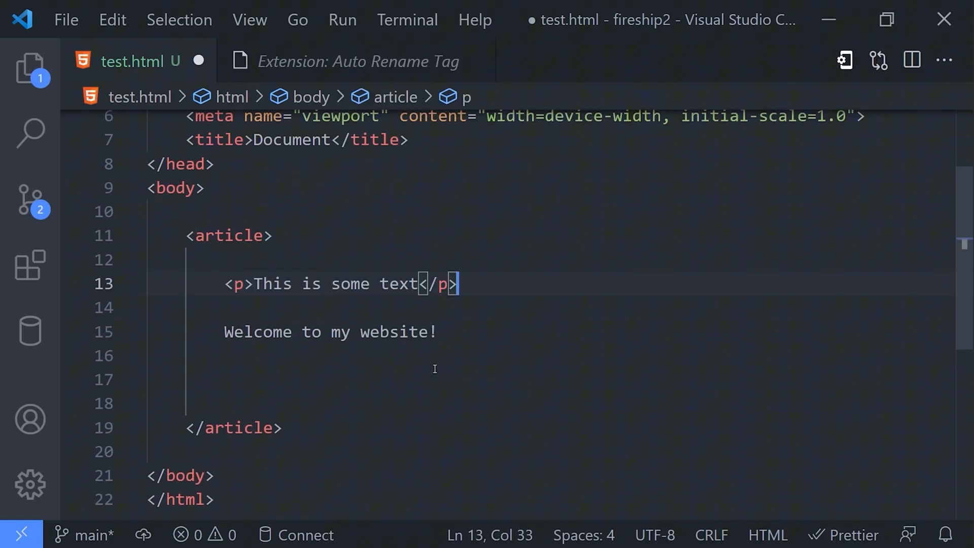
Cut the paragraph line with Ctrl+X, paste it below the welcome text, and move it with Alt+Up/Down.
{"action": "left_click", "coordinate": [434, 368]}
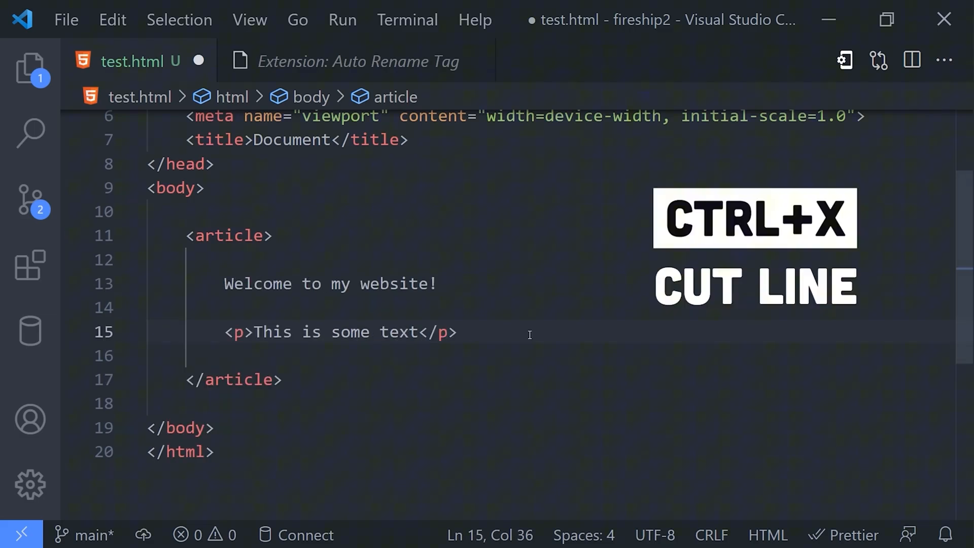
{"action": "key", "text": "ctrl+x"}
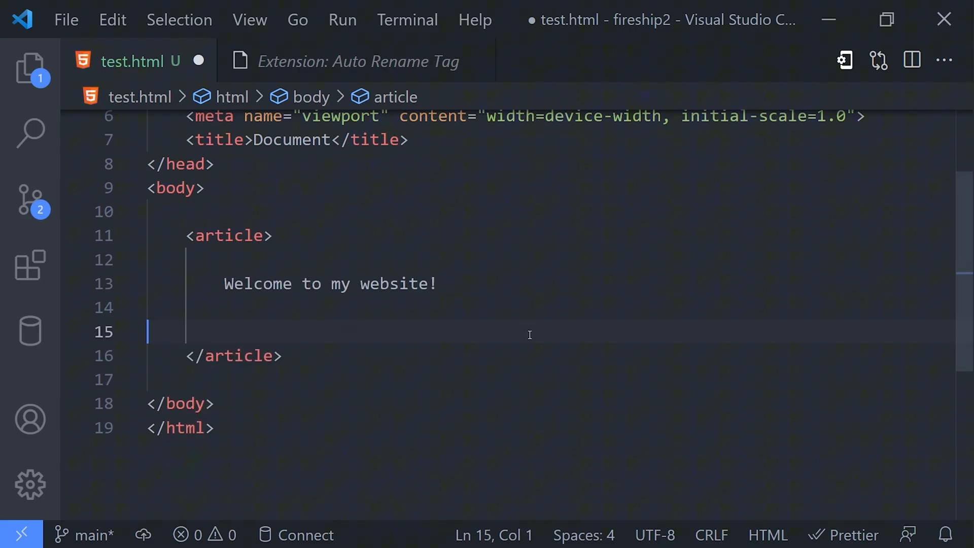
{"action": "key", "text": "ctrl+v"}
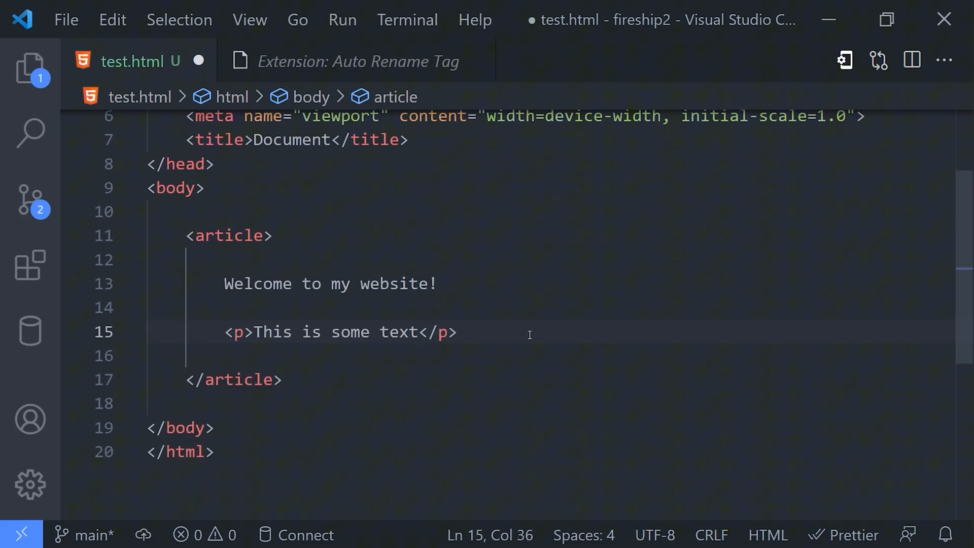
{"action": "key", "text": "alt+Up"}
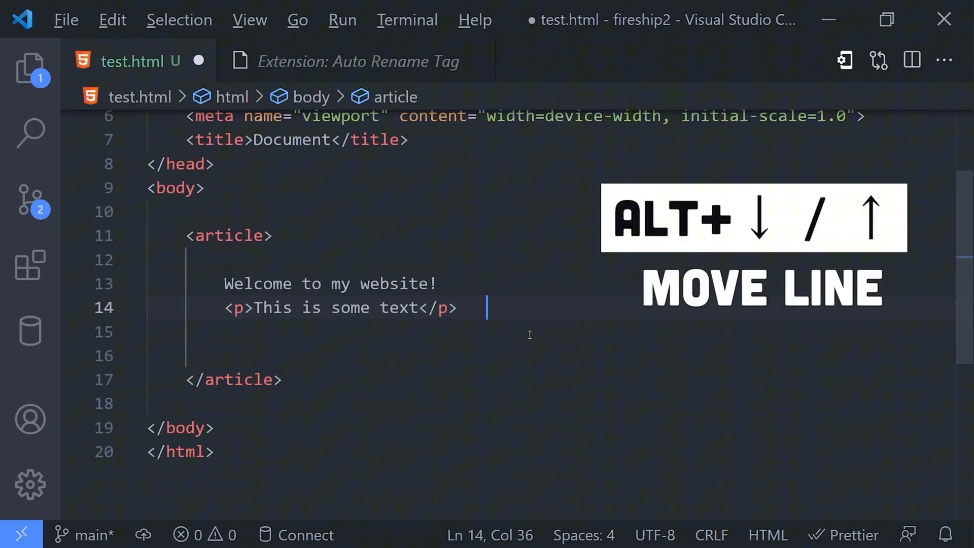
{"action": "key", "text": "alt+Up"}
{"action": "key", "text": "alt+Down"}
{"action": "key", "text": "alt+Down"}
{"action": "key", "text": "alt+Down"}
{"action": "key", "text": "alt+Down"}
Shift the paragraph line up into place and duplicate it downward with Alt+Shift+Down.
{"action": "key", "text": "alt+Up"}
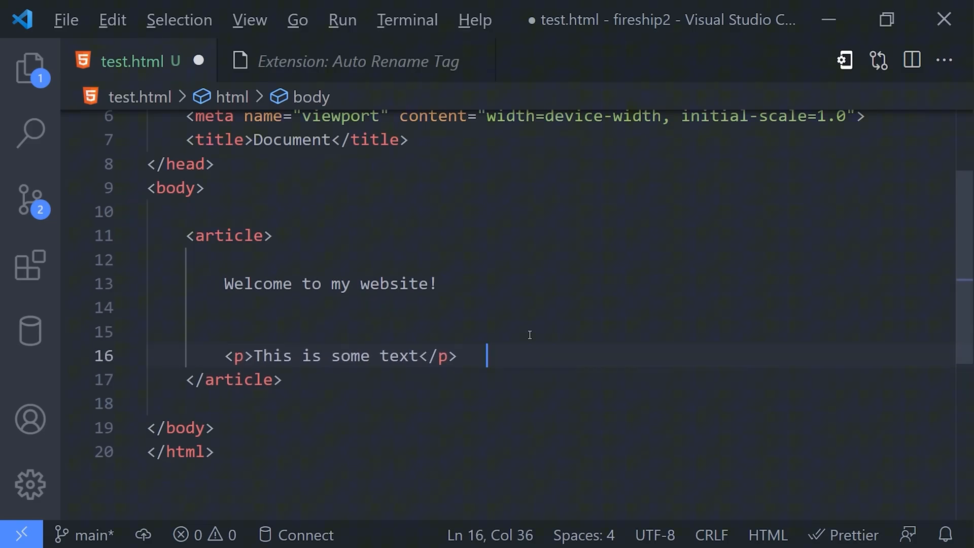
{"action": "key", "text": "alt+Up"}
{"action": "key", "text": "alt+Up"}
{"action": "key", "text": "alt+Up"}
{"action": "key", "text": "alt+Up"}
{"action": "key", "text": "alt+Down"}
{"action": "key", "text": "alt+Down"}
{"action": "key", "text": "alt+Down"}
{"action": "key", "text": "alt+Down"}
{"action": "key", "text": "alt+Down"}
{"action": "key", "text": "alt+Down"}
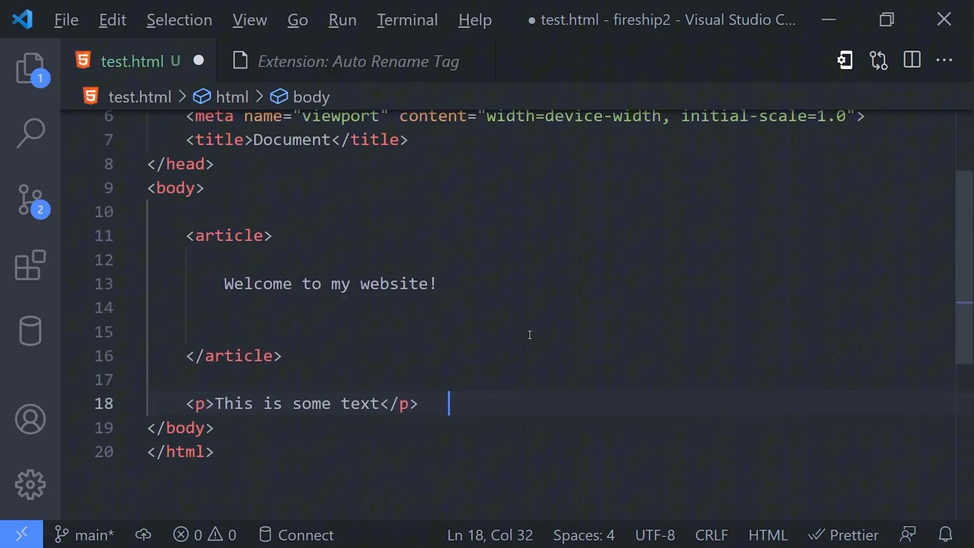
{"action": "key", "text": "alt+Up"}
{"action": "key", "text": "alt+Up"}
{"action": "key", "text": "alt+Up"}
{"action": "key", "text": "alt+shift+Down"}
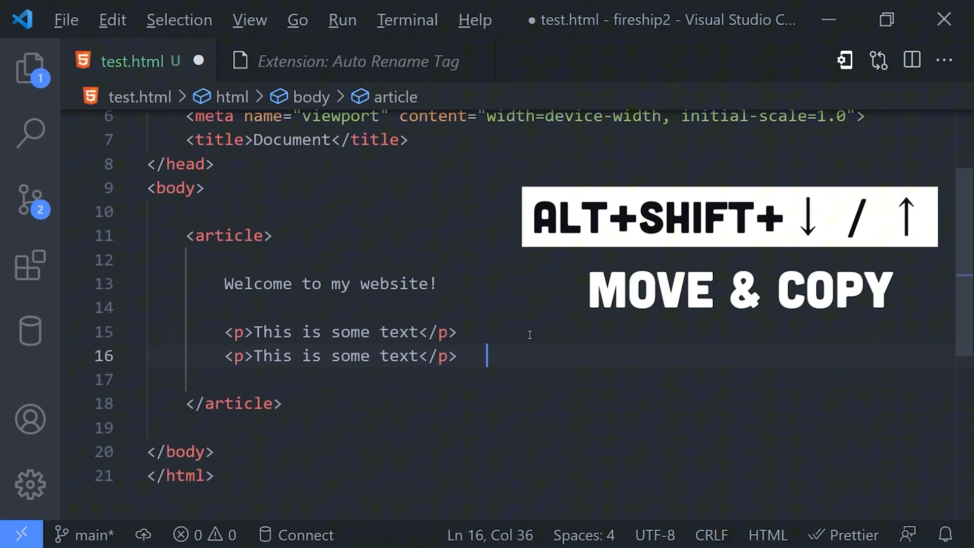
{"action": "key", "text": "alt+shift+Down"}
{"action": "key", "text": "alt+shift+Down"}
{"action": "key", "text": "alt+shift+Down"}
{"action": "key", "text": "alt+shift+Down"}
{"action": "key", "text": "alt+shift+Down"}
{"action": "key", "text": "alt+shift+Down"}
{"action": "key", "text": "alt+shift+Down"}
{"action": "key", "text": "alt+shift+Down"}
{"action": "key", "text": "alt+shift+Down"}
{"action": "key", "text": "alt+shift+Down"}
{"action": "key", "text": "alt+shift+Down"}
{"action": "key", "text": "alt+shift+Down"}
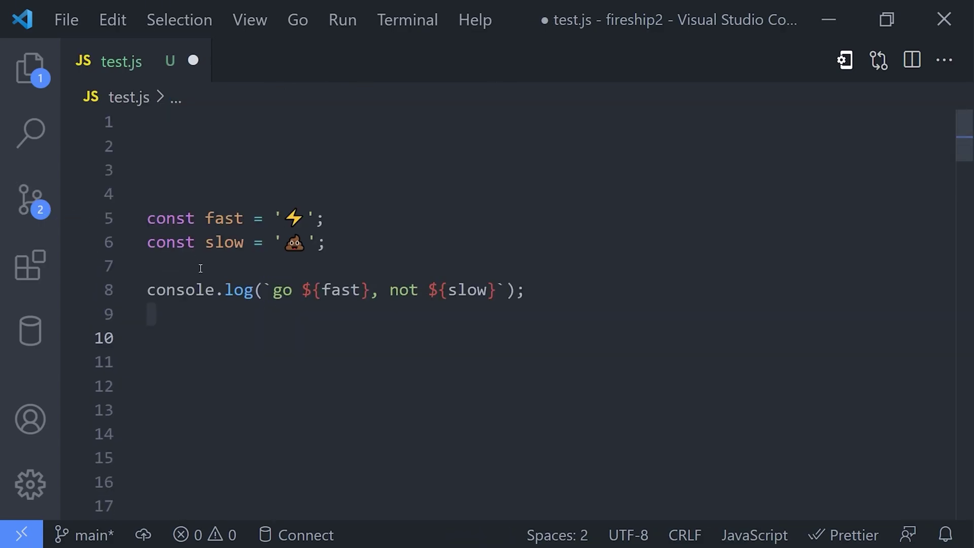
Comment out the fast, slow and console.log lines one by one, then undo the comments.
{"action": "left_click", "coordinate": [150, 219]}
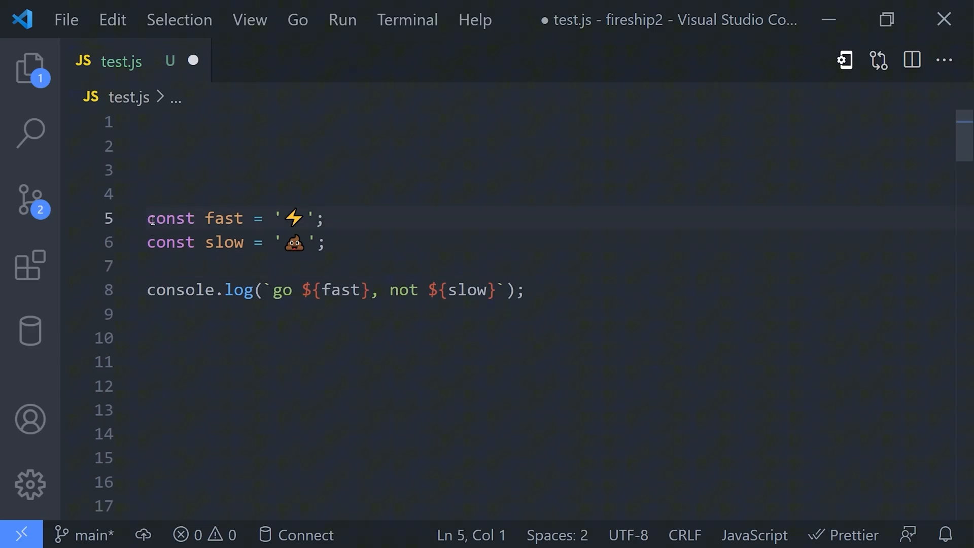
{"action": "key", "text": "ctrl+slash"}
{"action": "left_click", "coordinate": [148, 241]}
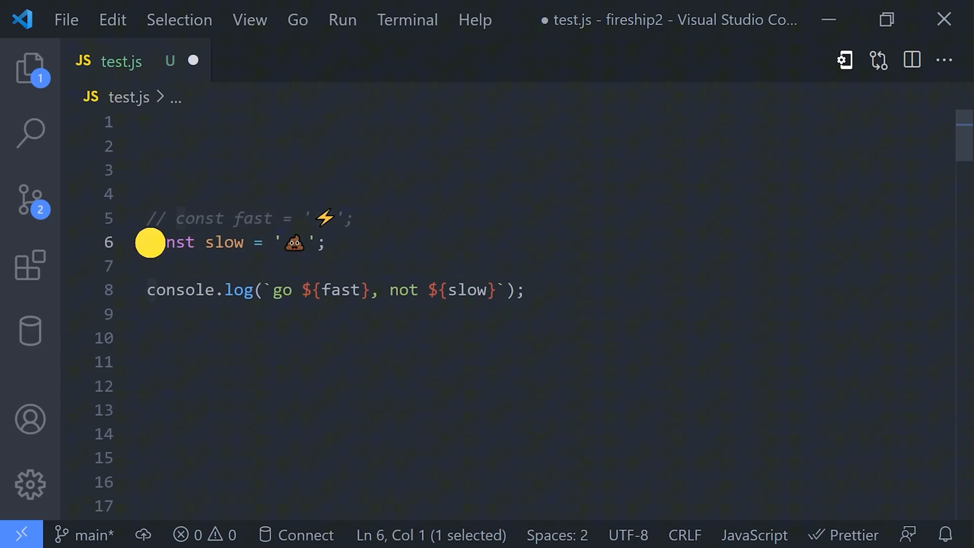
{"action": "type", "text": "//"}
{"action": "left_click", "coordinate": [148, 290]}
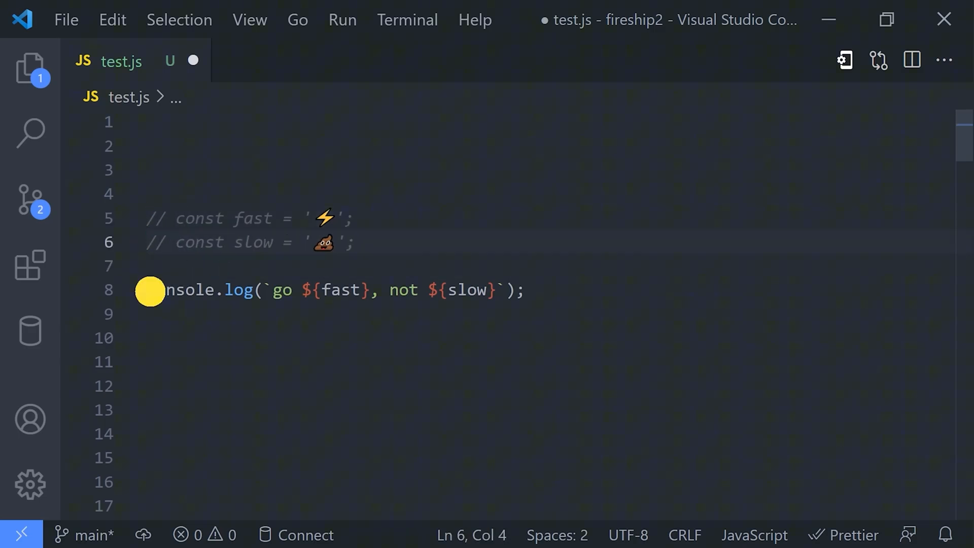
{"action": "type", "text": "//"}
{"action": "left_click", "coordinate": [314, 339]}
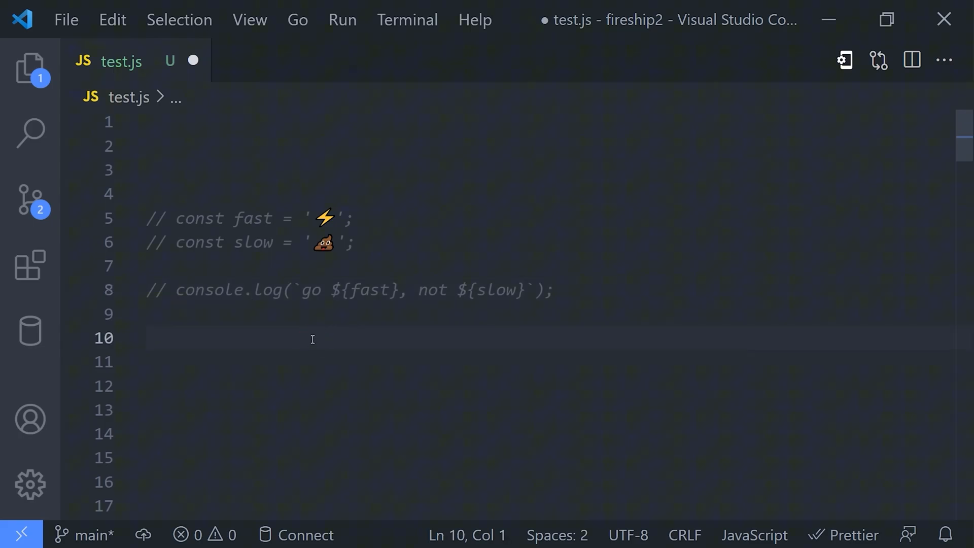
{"action": "key", "text": "ctrl+z"}
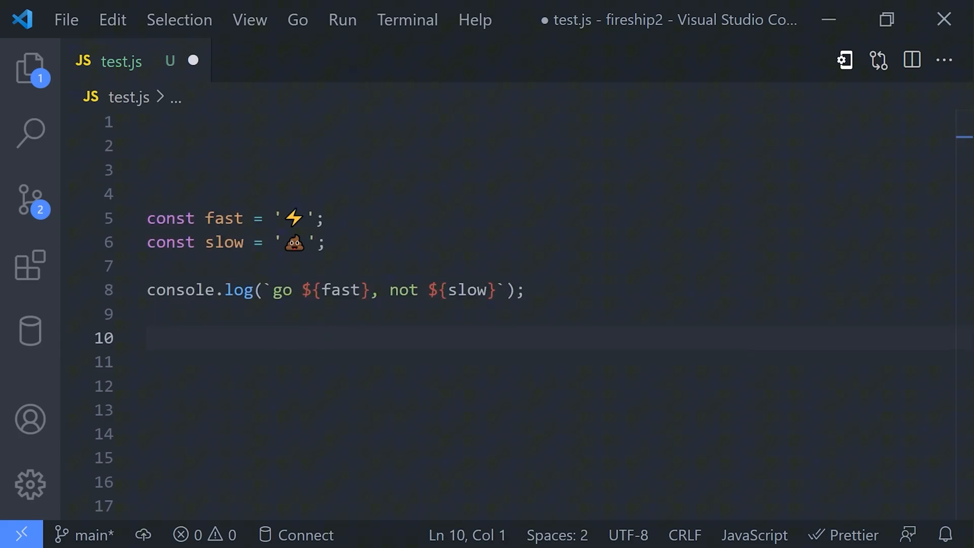
Select lines 5 through 8 with Ctrl+L and toggle comments on and off with Ctrl+/.
{"action": "left_click", "coordinate": [156, 220]}
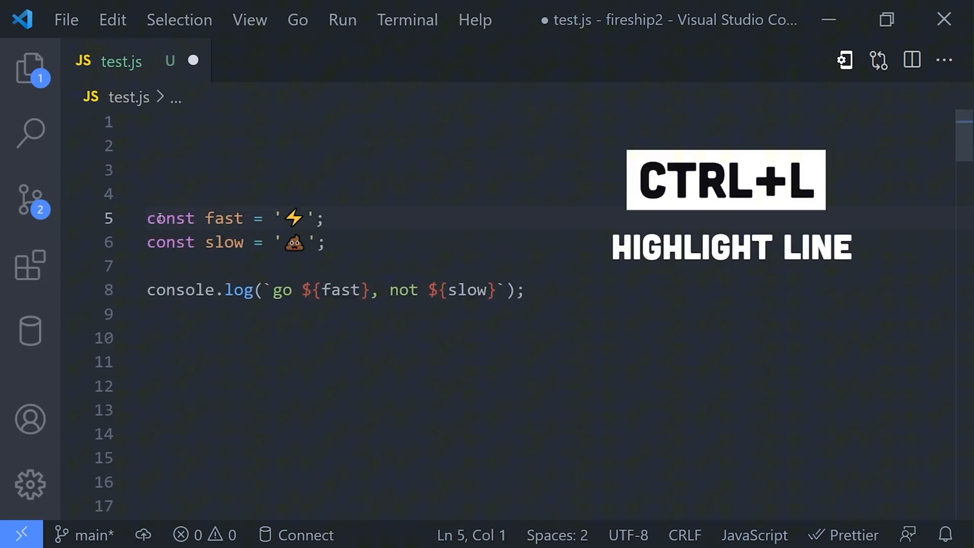
{"action": "key", "text": "ctrl+l"}
{"action": "key", "text": "ctrl+l"}
{"action": "key", "text": "ctrl+l"}
{"action": "key", "text": "ctrl+l"}
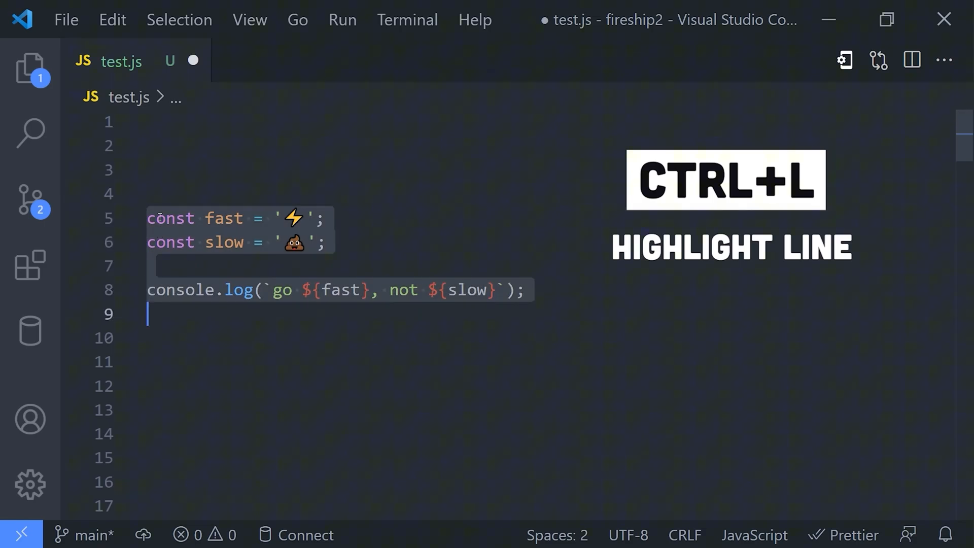
{"action": "key", "text": "ctrl+slash"}
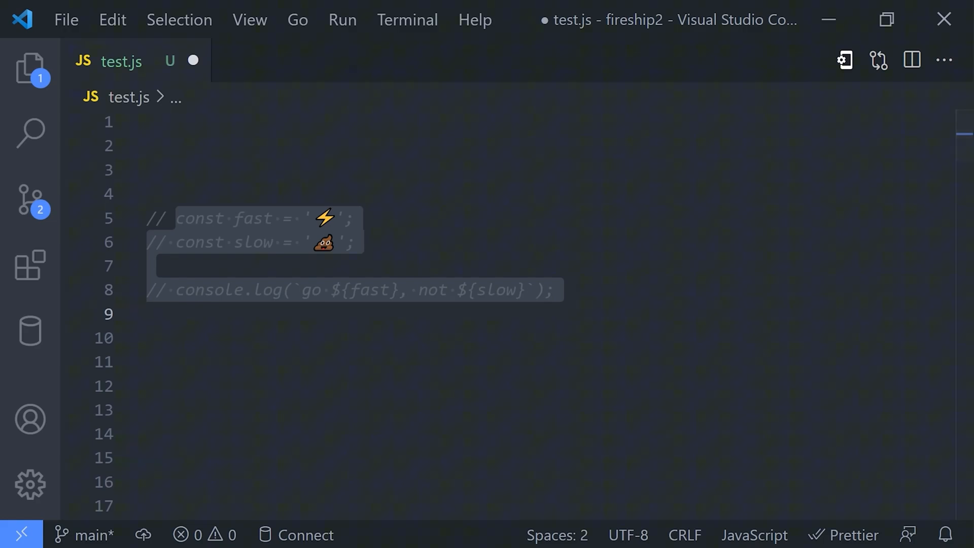
{"action": "key", "text": "ctrl+slash"}
{"action": "key", "text": "ctrl+slash"}
{"action": "key", "text": "ctrl+slash"}
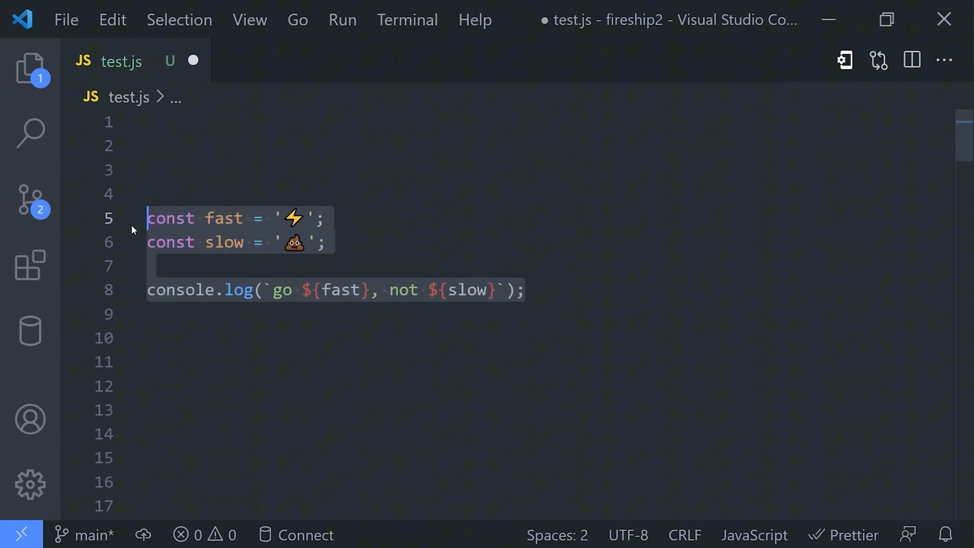
{"action": "key", "text": "ctrl+slash"}
{"action": "key", "text": "ctrl+slash"}
{"action": "key", "text": "ctrl+slash"}
{"action": "key", "text": "ctrl+slash"}
{"action": "key", "text": "ctrl+slash"}
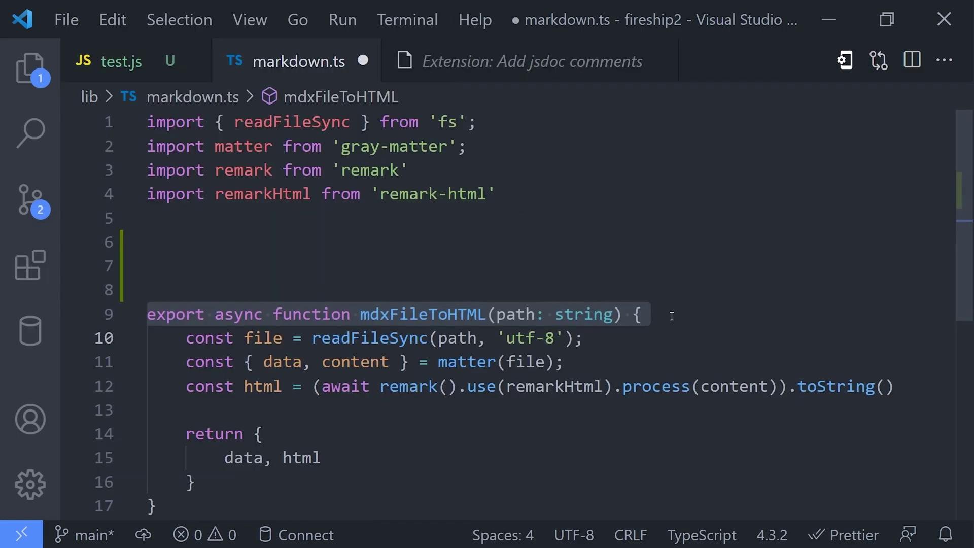
Generate a JSDoc block for mdxFileToHTML with 'Add Doc Comments' and add a description.
{"action": "key", "text": "ctrl+p"}
{"action": "type", "text": ">"}
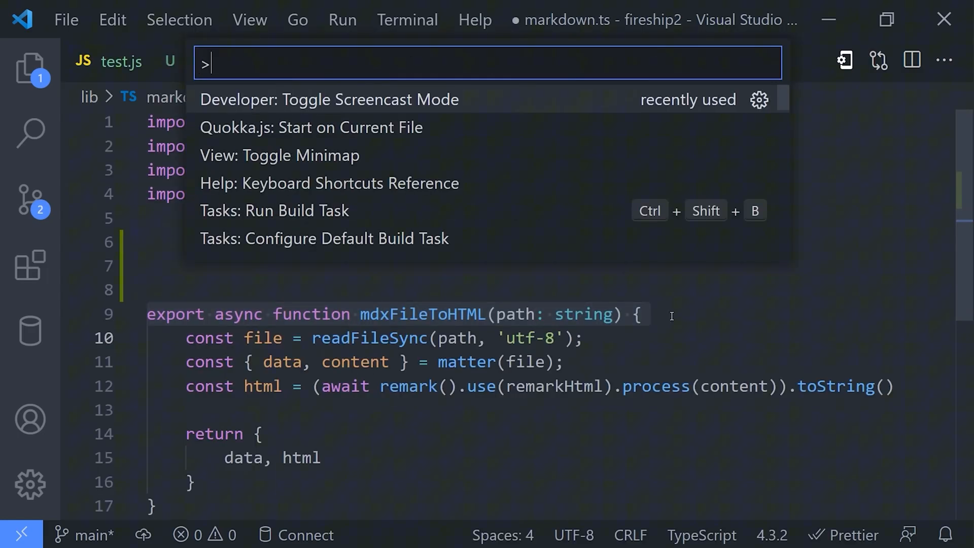
{"action": "type", "text": "add"}
{"action": "key", "text": "Return"}
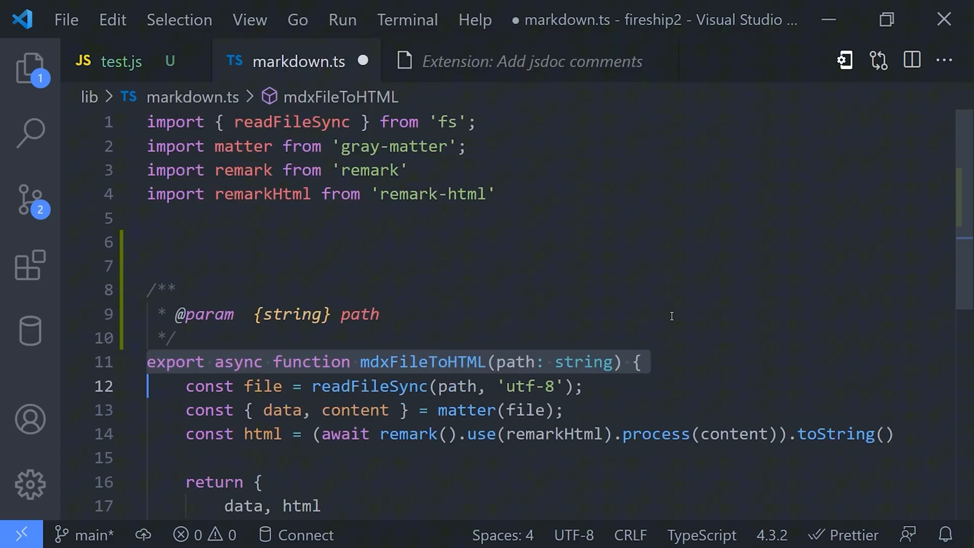
{"action": "left_click_drag", "start_coordinate": [176, 339], "coordinate": [121, 289]}
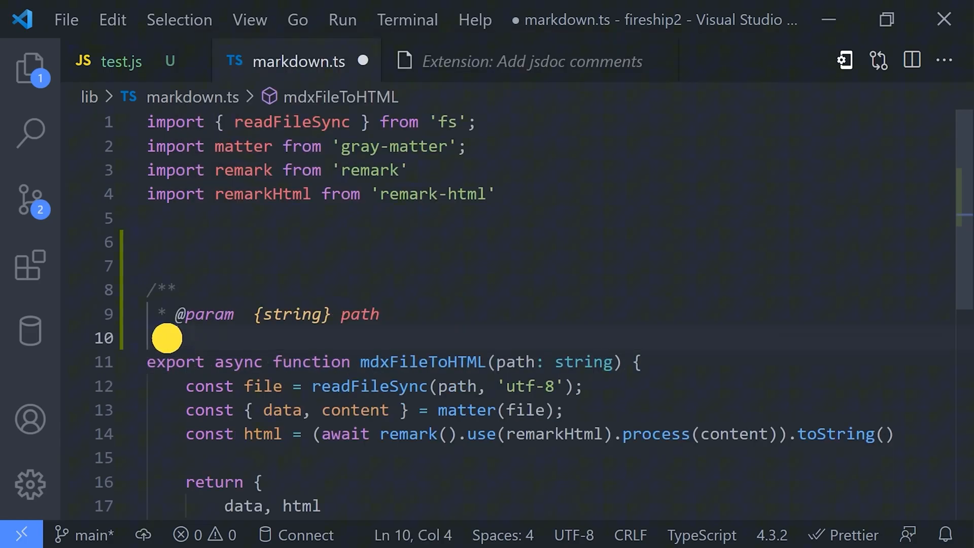
{"action": "left_click", "coordinate": [730, 257]}
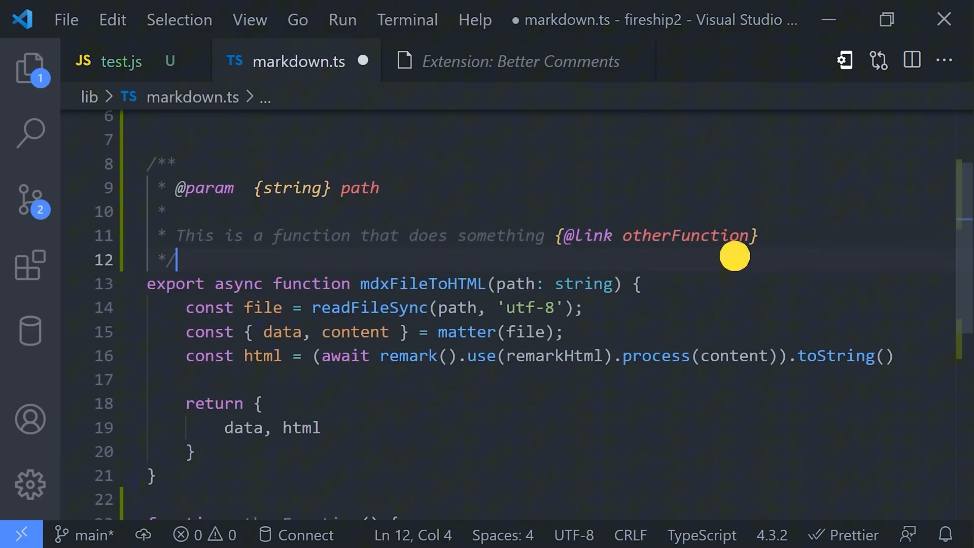
{"action": "left_click_drag", "start_coordinate": [759, 236], "coordinate": [556, 236]}
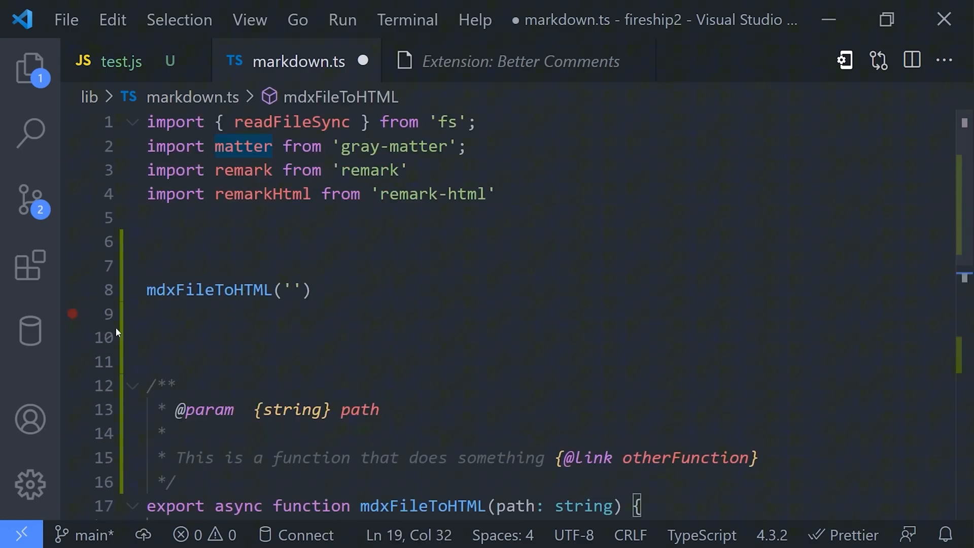
{"action": "mouse_move", "coordinate": [209, 290]}
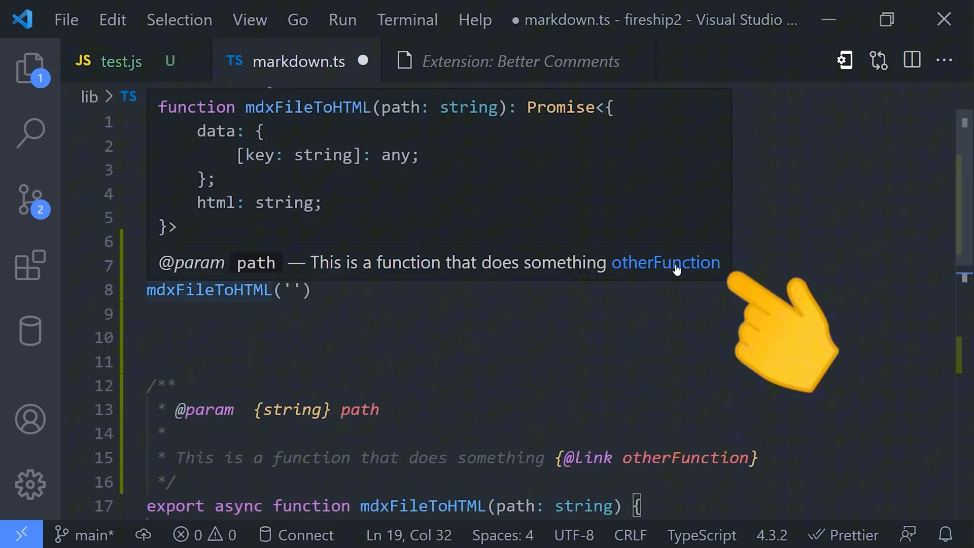
{"action": "left_click", "coordinate": [683, 269]}
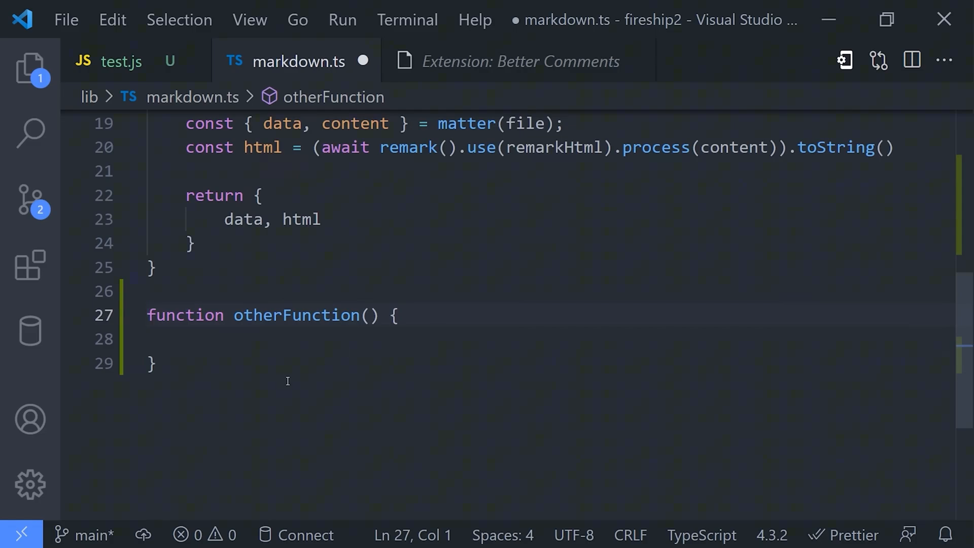
{"action": "left_click_drag", "start_coordinate": [162, 363], "coordinate": [147, 316]}
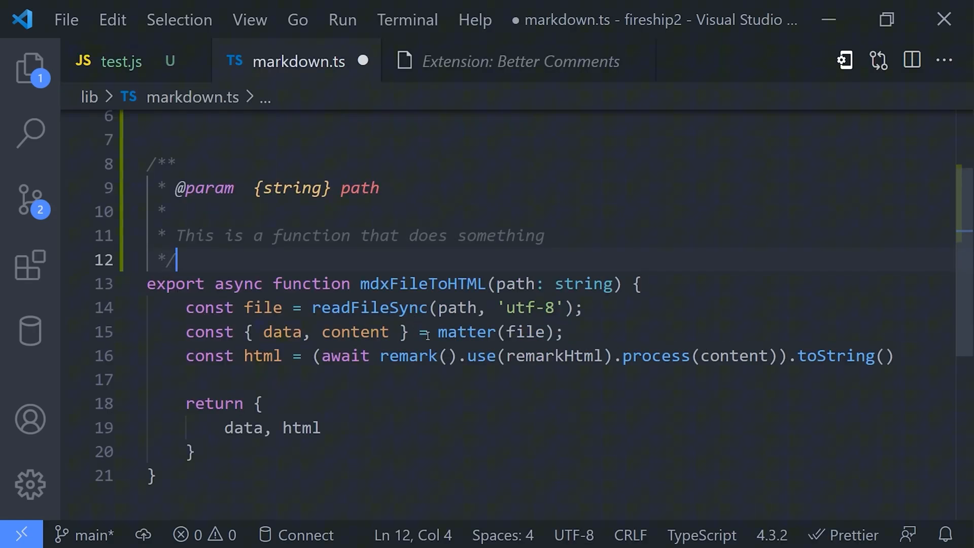
{"action": "key", "text": "ctrl+z"}
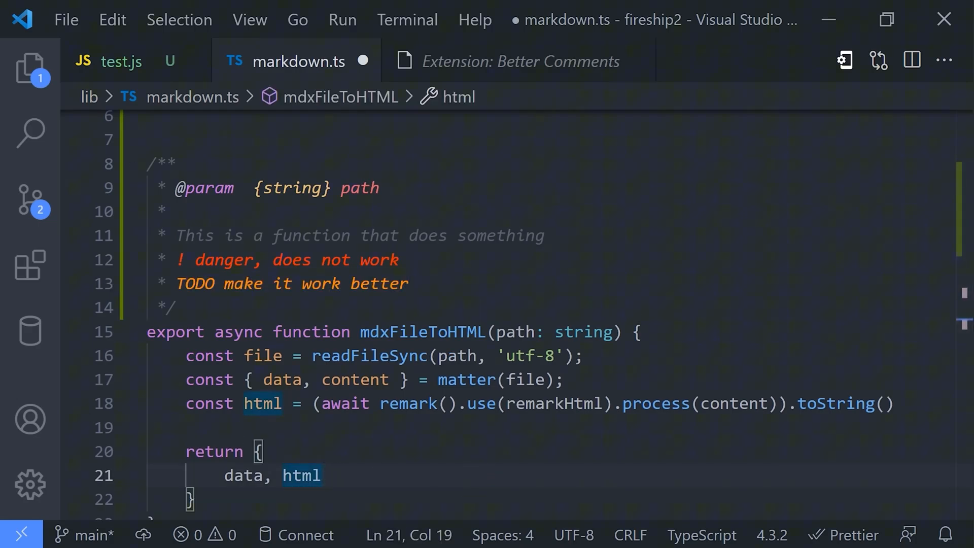
Toggle the integrated terminal panel open and closed with Ctrl+`.
{"action": "key", "text": "ctrl+grave"}
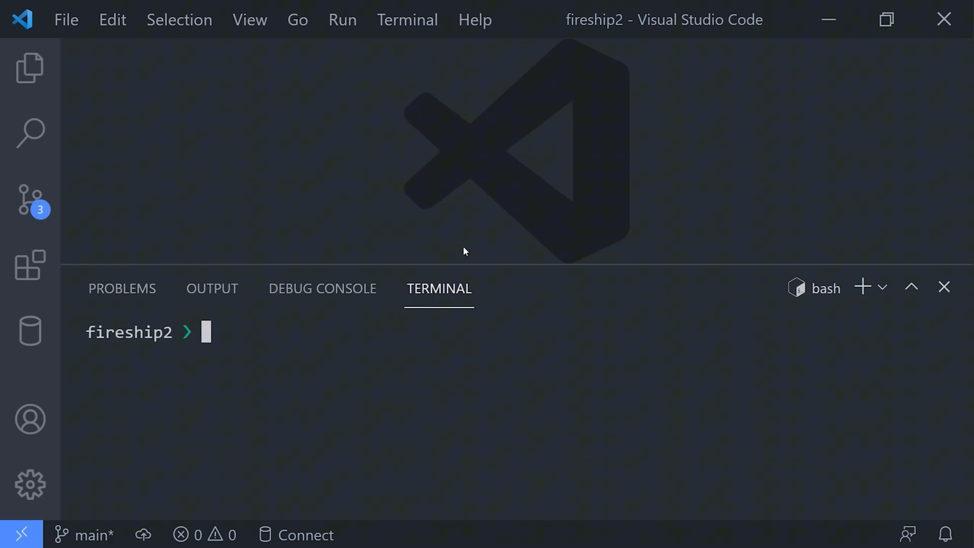
{"action": "key", "text": "ctrl+grave"}
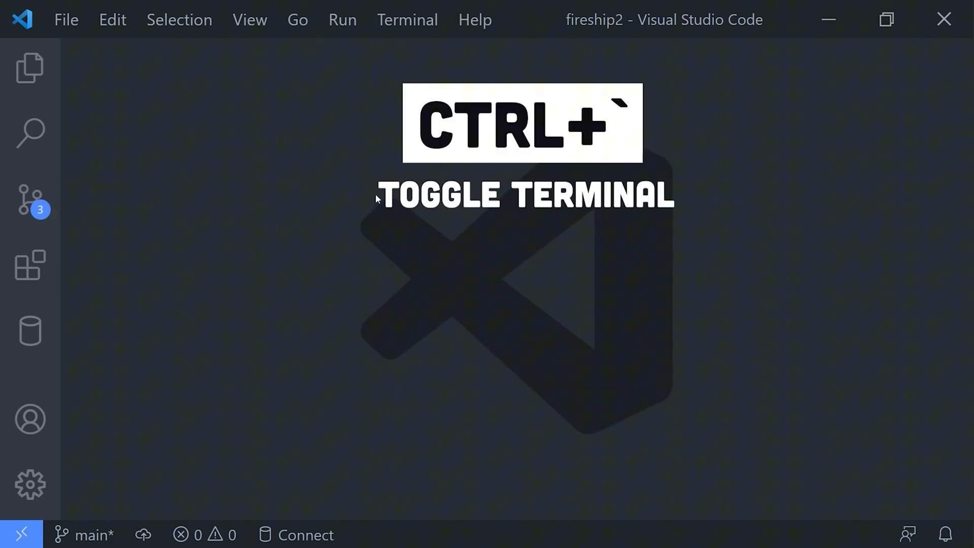
{"action": "key", "text": "ctrl+grave"}
{"action": "key", "text": "ctrl+grave"}
{"action": "key", "text": "ctrl+grave"}
{"action": "key", "text": "ctrl+grave"}
{"action": "key", "text": "ctrl+grave"}
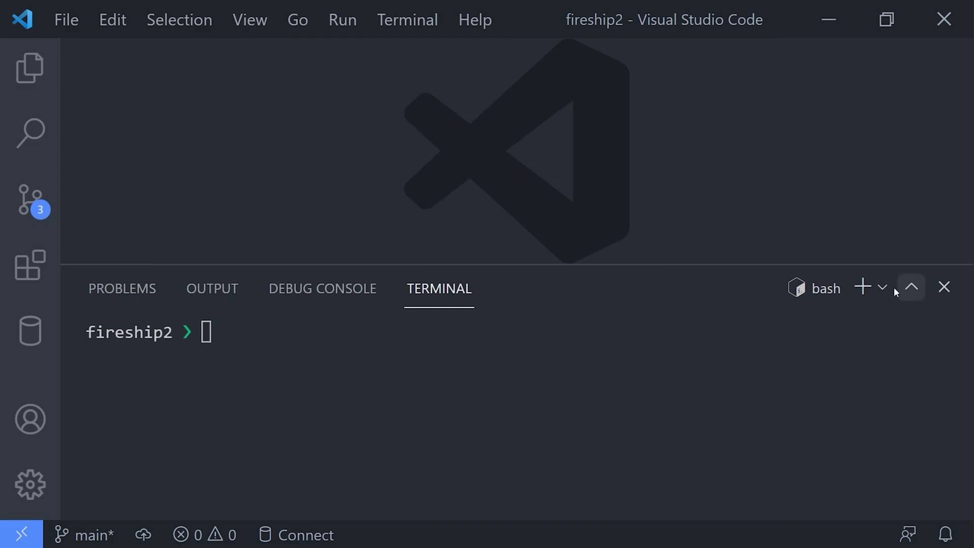
Check the available shell types, create a second bash terminal and give it a green colour.
{"action": "left_click", "coordinate": [883, 287]}
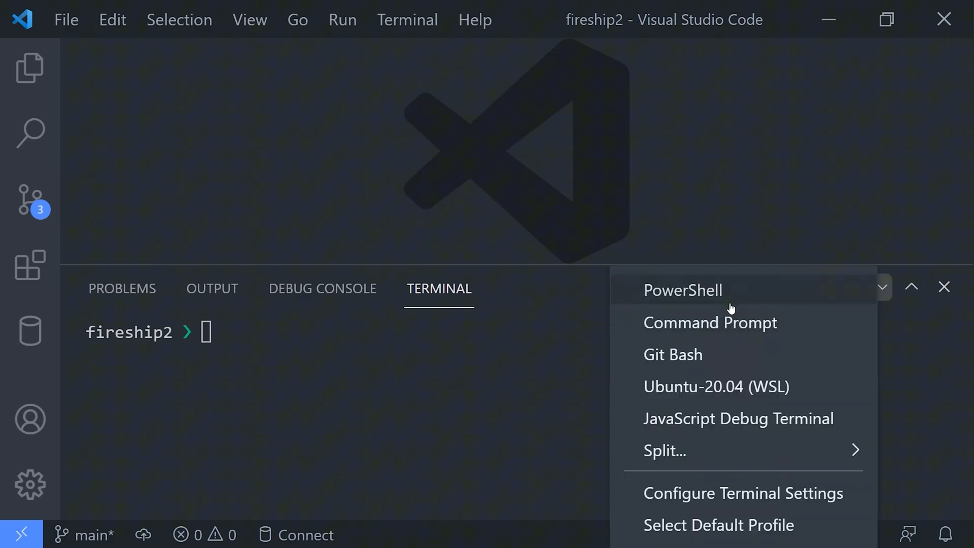
{"action": "left_click", "coordinate": [493, 396]}
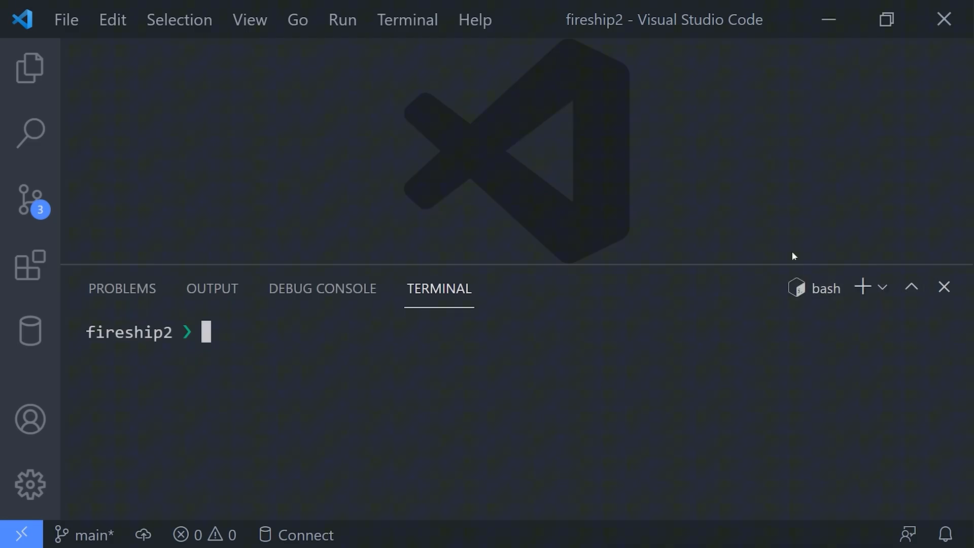
{"action": "left_click", "coordinate": [863, 288]}
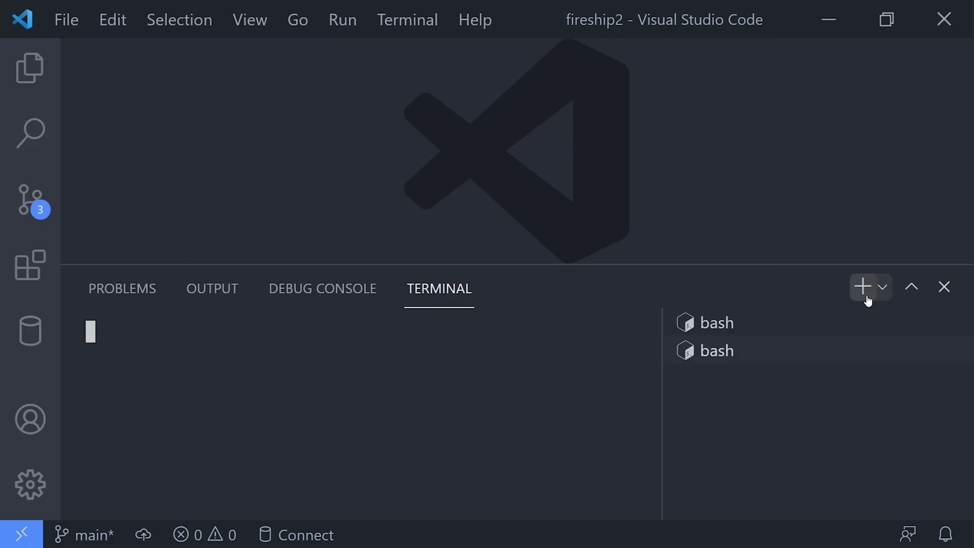
{"action": "right_click", "coordinate": [723, 352]}
{"action": "left_click", "coordinate": [513, 215]}
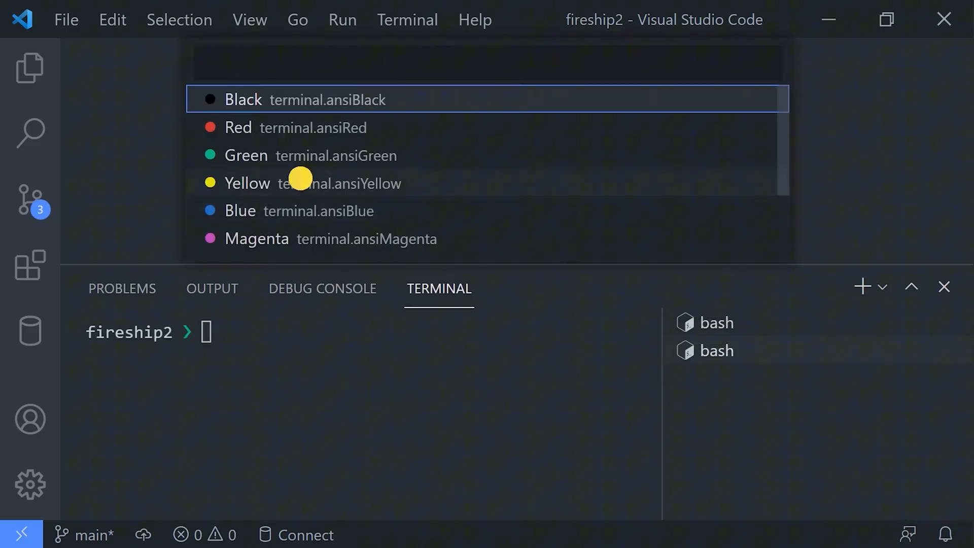
Rename the newest terminal to 'dev server' and colour it magenta.
{"action": "left_click", "coordinate": [470, 270]}
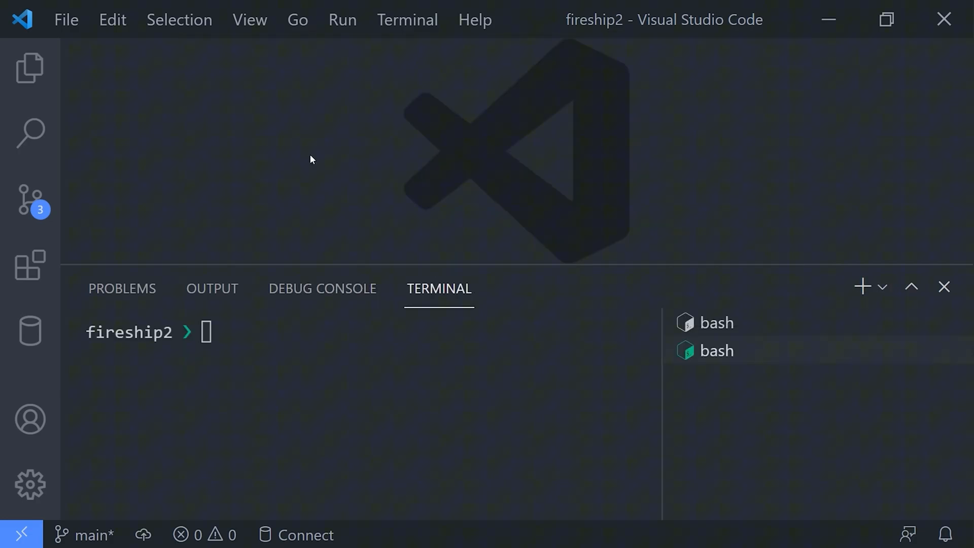
{"action": "type", "text": "dev"}
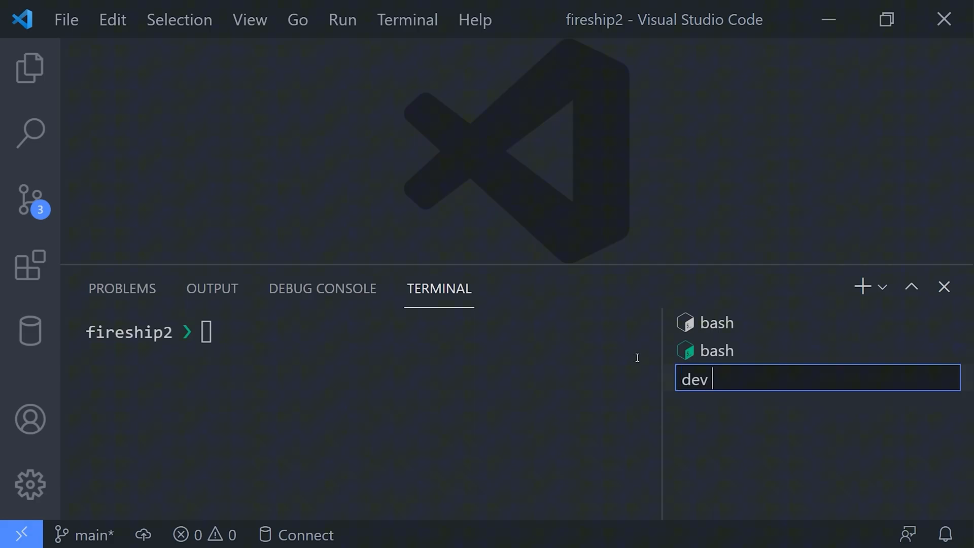
{"action": "type", "text": " server"}
{"action": "key", "text": "Return"}
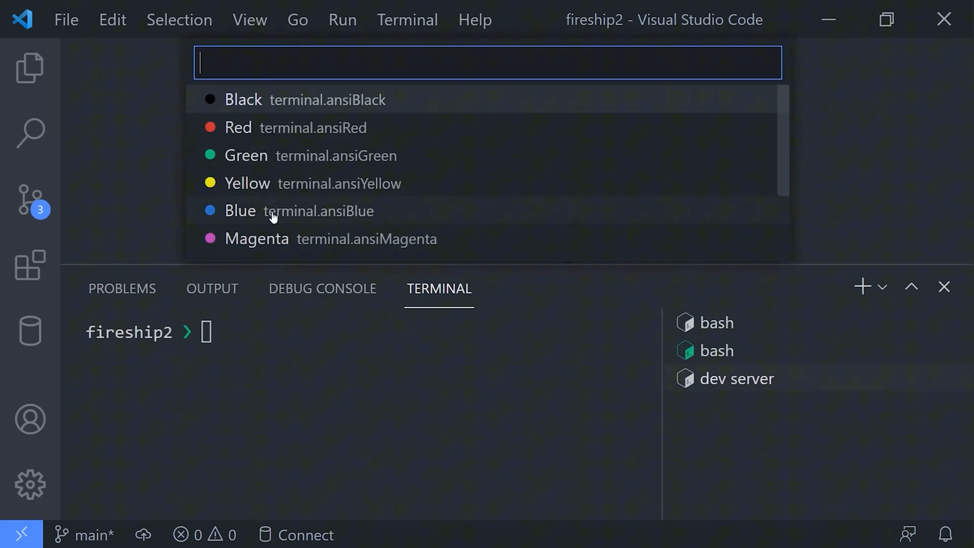
{"action": "left_click", "coordinate": [268, 234]}
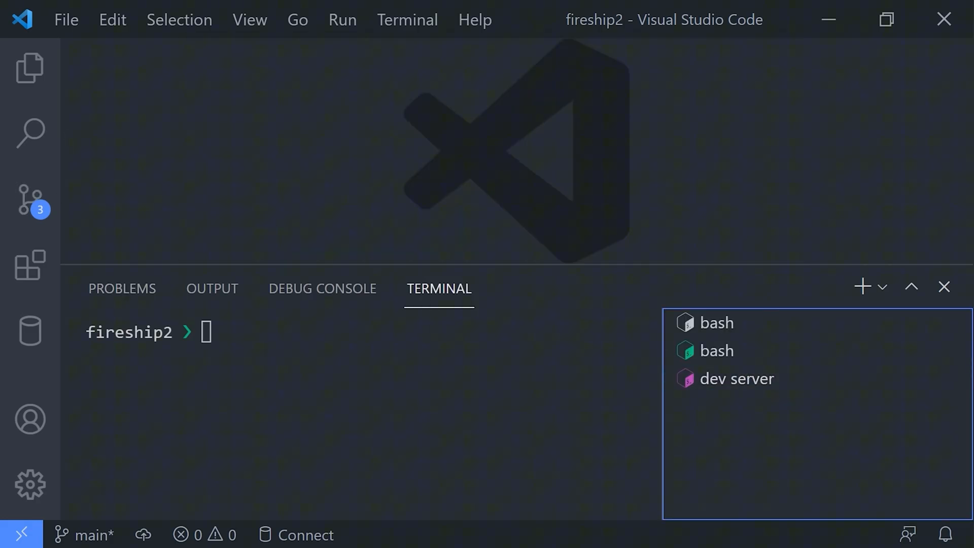
{"action": "left_click", "coordinate": [502, 334]}
{"action": "type", "text": "some long commend i fudged up"}
Move through the terminal command word by word with Ctrl+Left/Right.
{"action": "key", "text": "ctrl+Left"}
{"action": "key", "text": "ctrl+Left"}
{"action": "key", "text": "ctrl+Left"}
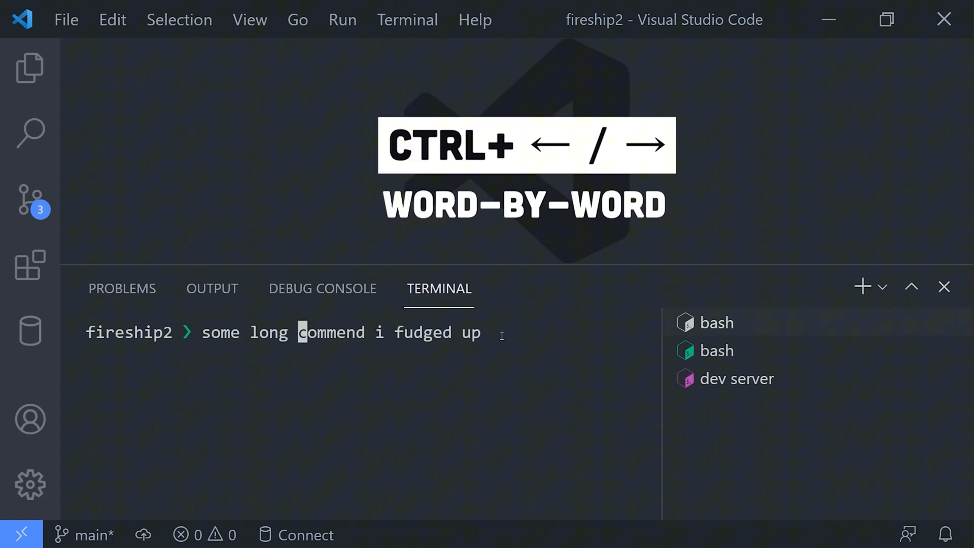
{"action": "key", "text": "ctrl+Left"}
{"action": "key", "text": "ctrl+Left"}
{"action": "key", "text": "ctrl+Right"}
{"action": "key", "text": "ctrl+Right"}
{"action": "key", "text": "ctrl+Right"}
{"action": "key", "text": "ctrl+Left"}
{"action": "key", "text": "ctrl+Left"}
{"action": "key", "text": "ctrl+Left"}
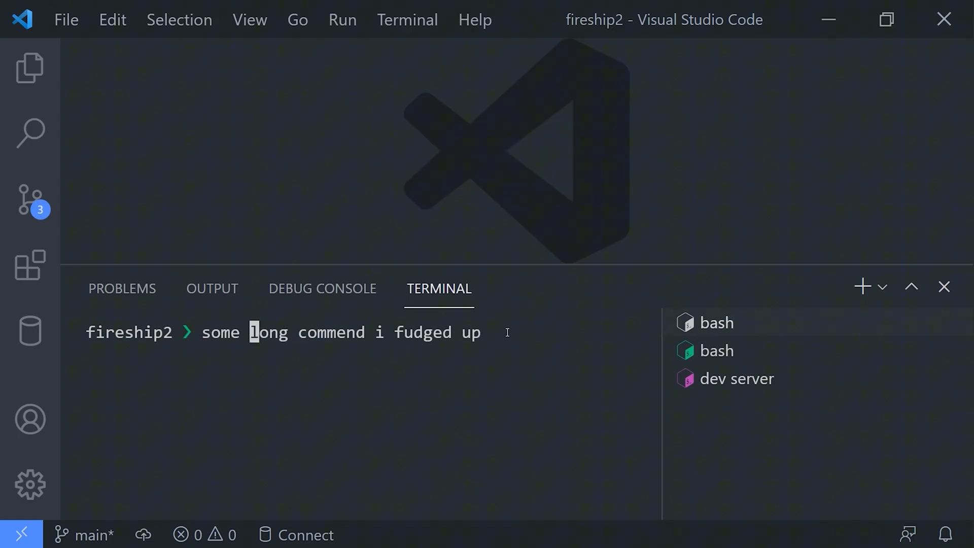
{"action": "key", "text": "ctrl+Left"}
{"action": "key", "text": "ctrl+Right"}
{"action": "key", "text": "ctrl+Right"}
{"action": "key", "text": "ctrl+Right"}
{"action": "key", "text": "ctrl+Left"}
{"action": "key", "text": "ctrl+Left"}
{"action": "key", "text": "ctrl+Left"}
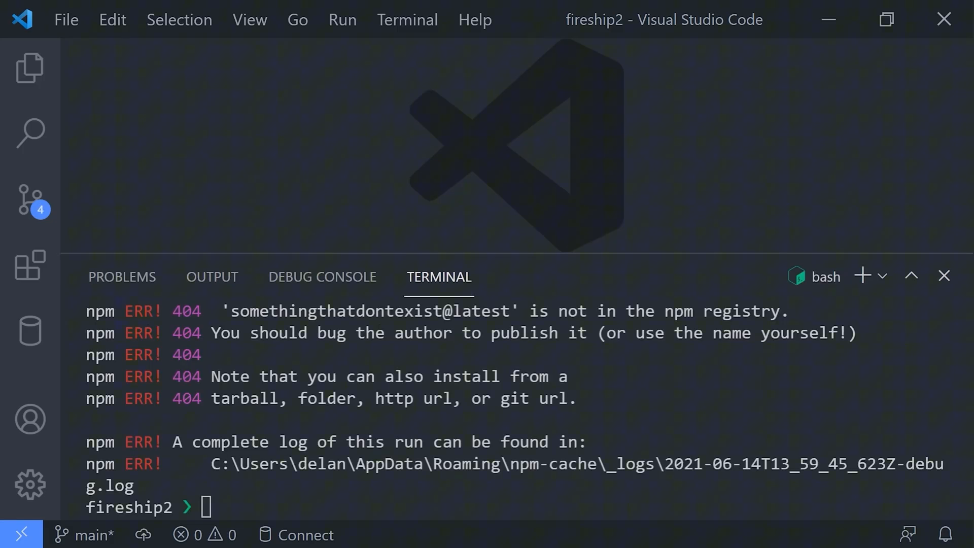
Clear the npm error output with Ctrl+K and step through command history back to an empty prompt.
{"action": "left_click", "coordinate": [536, 419]}
{"action": "key", "text": "ctrl+k"}
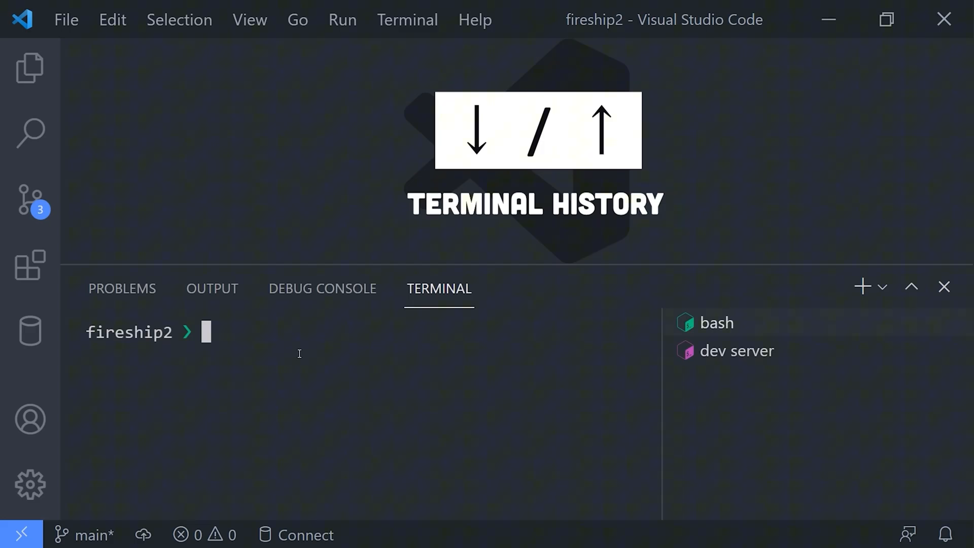
{"action": "key", "text": "Up"}
{"action": "key", "text": "Up"}
{"action": "key", "text": "Up"}
{"action": "key", "text": "Up"}
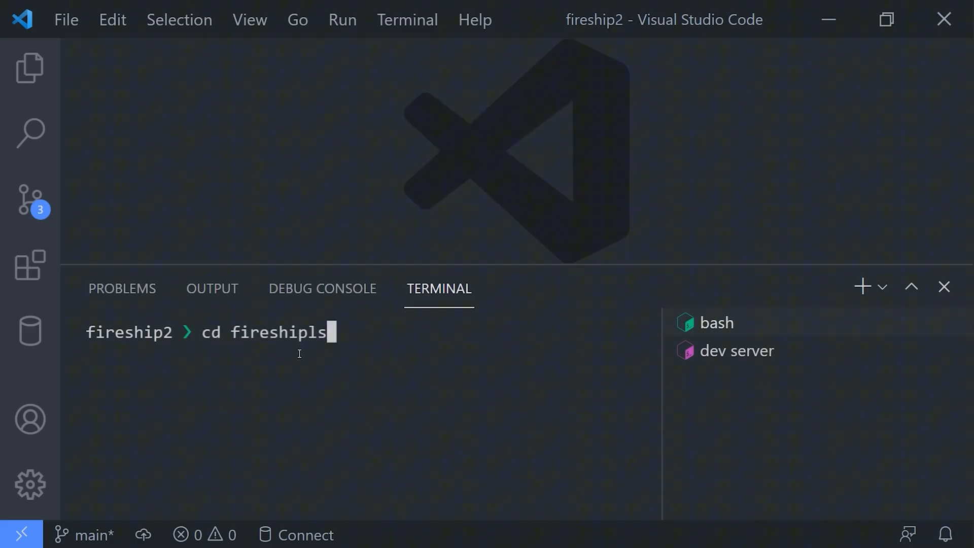
{"action": "key", "text": "Up"}
{"action": "key", "text": "Up"}
{"action": "key", "text": "Up"}
{"action": "key", "text": "Up"}
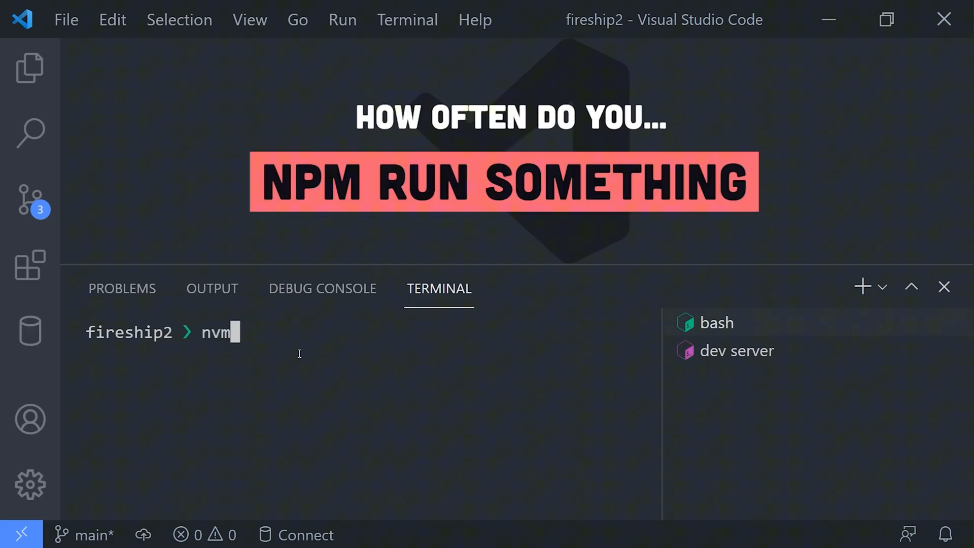
{"action": "key", "text": "Up"}
{"action": "key", "text": "Down"}
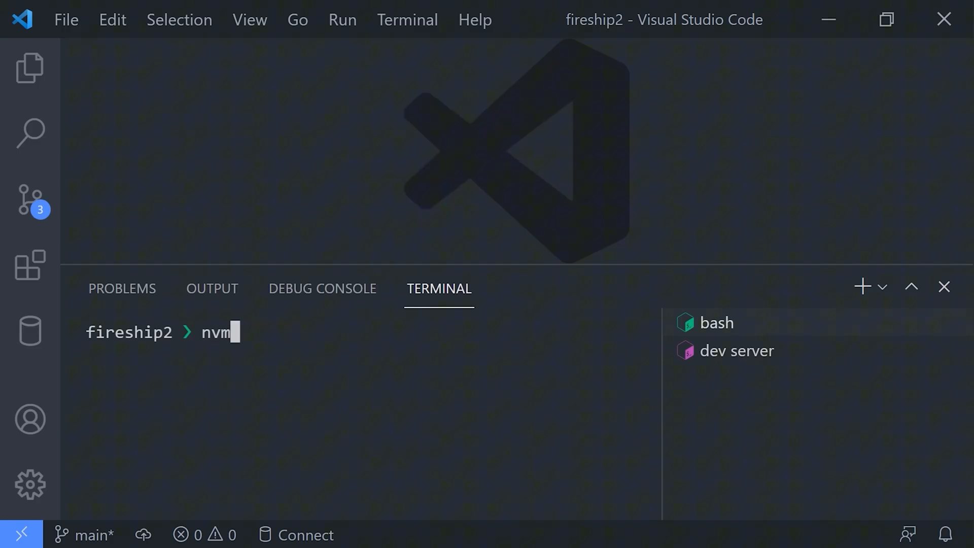
{"action": "key", "text": "Down"}
Make npm: build the default build task via the command palette and close tasks.json.
{"action": "key", "text": "ctrl+p"}
{"action": "type", "text": ">"}
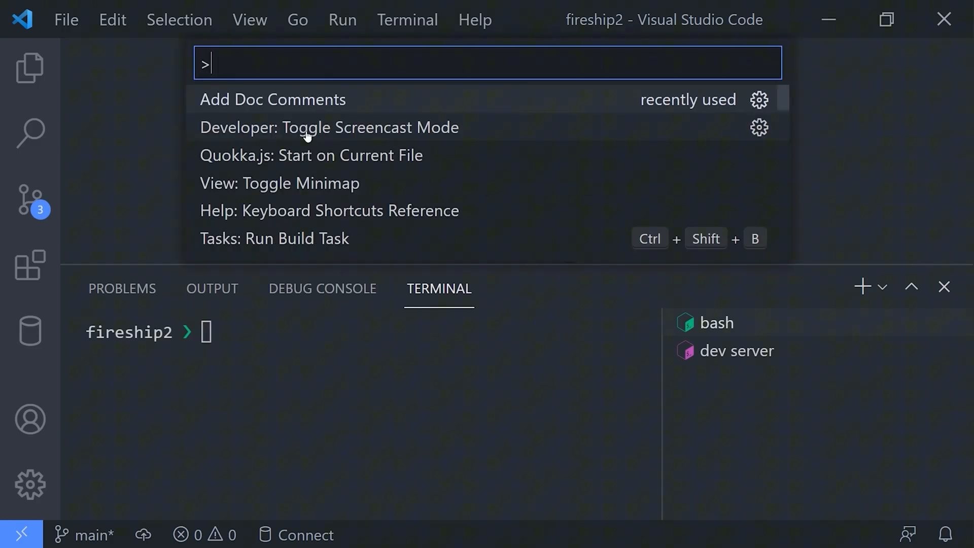
{"action": "type", "text": "task"}
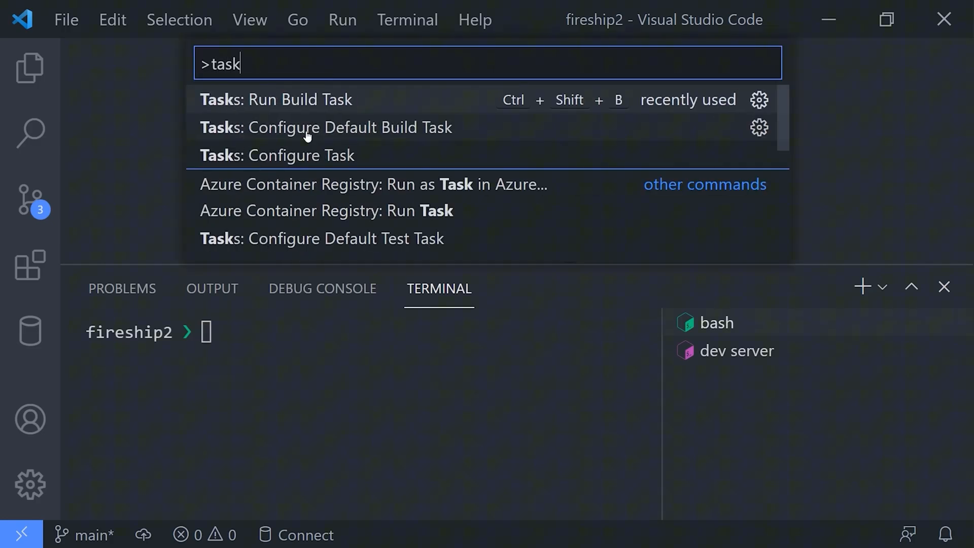
{"action": "key", "text": "Down"}
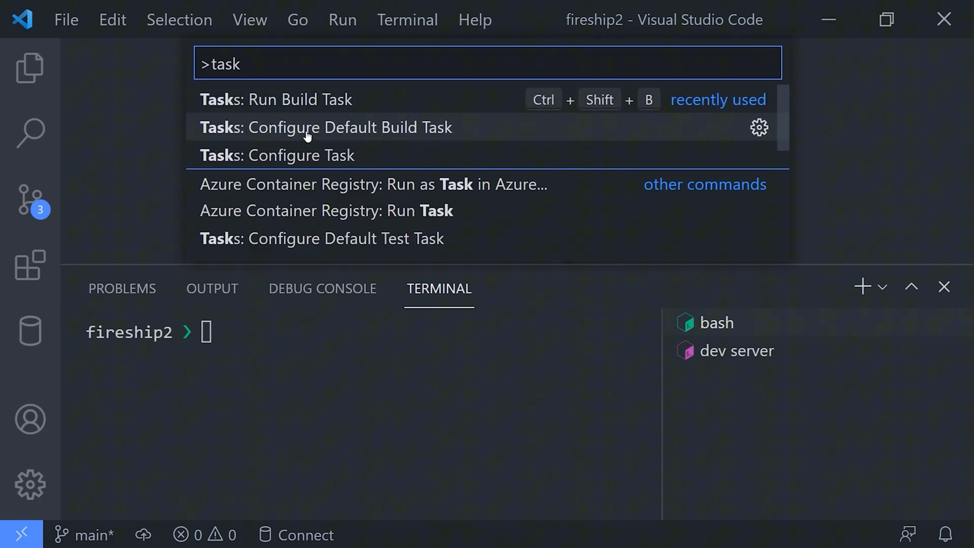
{"action": "left_click", "coordinate": [308, 134]}
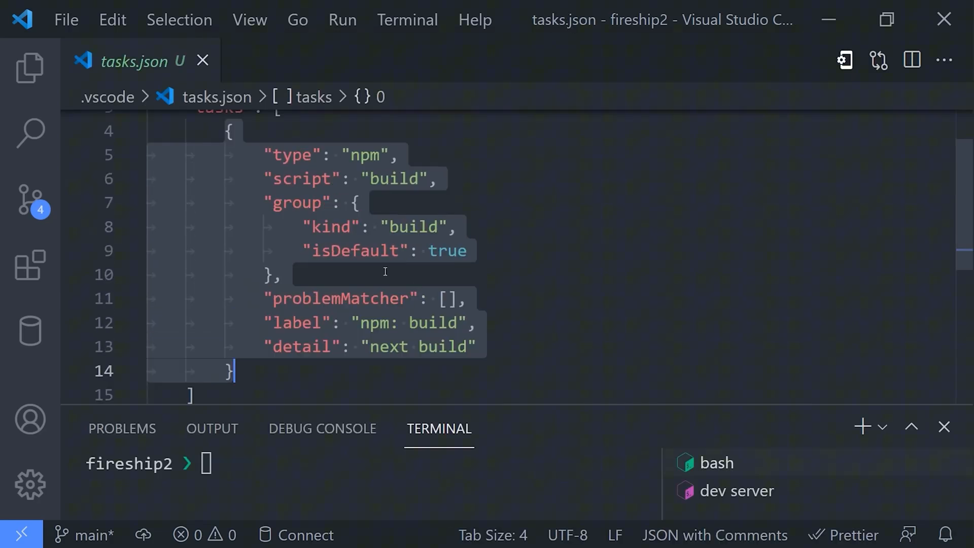
{"action": "key", "text": "ctrl+w"}
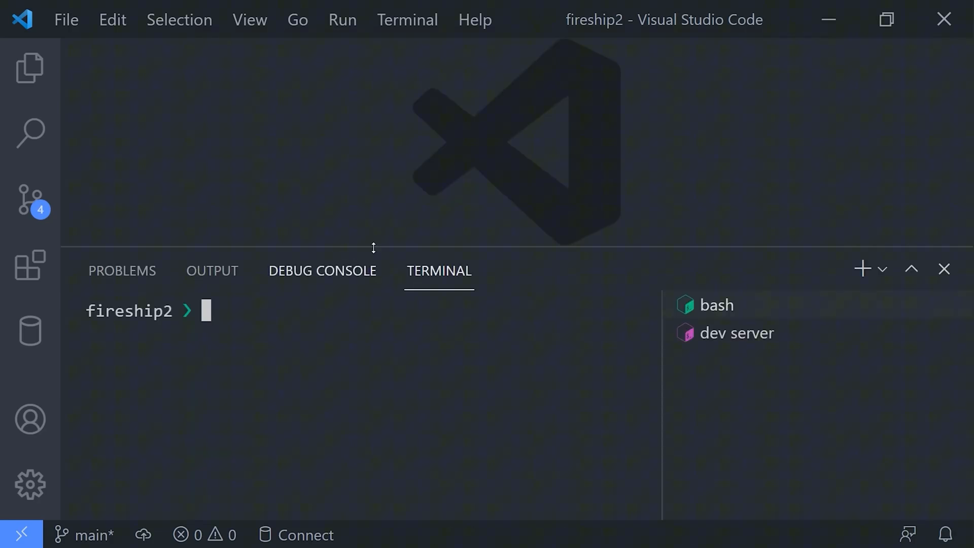
Run the default npm build task, then leave 'git reset --hard' at the terminal prompt.
{"action": "left_click_drag", "start_coordinate": [377, 243], "coordinate": [377, 278]}
{"action": "key", "text": "ctrl+p"}
{"action": "type", "text": "?"}
{"action": "key", "text": "BackSpace"}
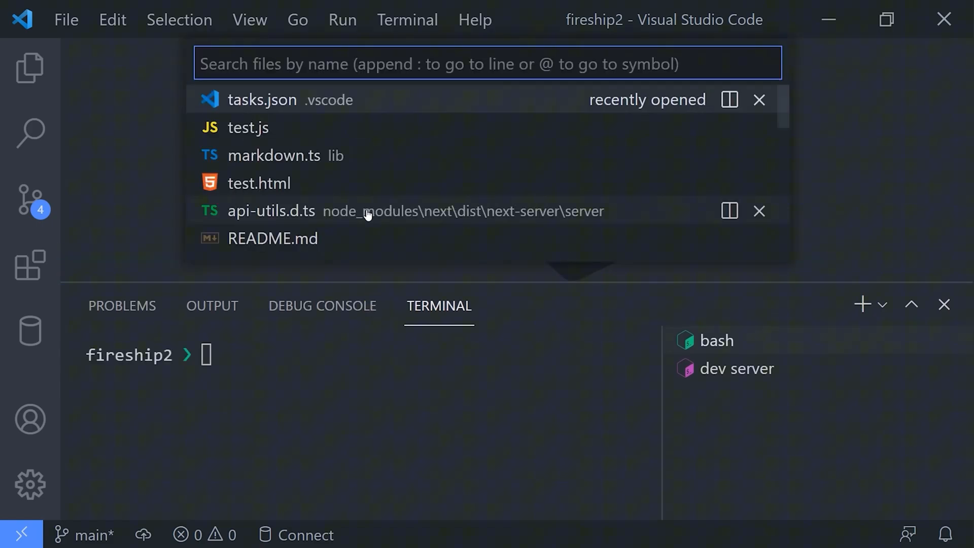
{"action": "type", "text": ">run"}
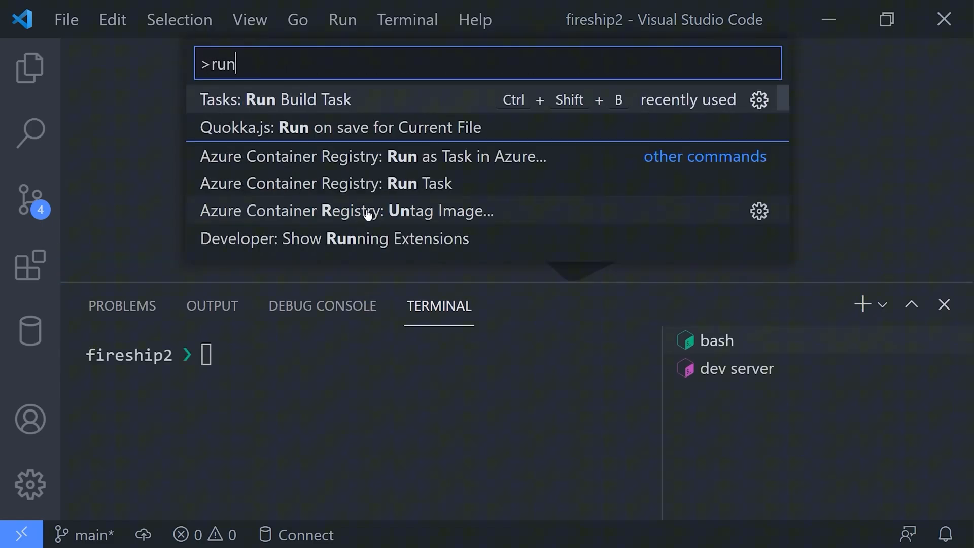
{"action": "key", "text": "Return"}
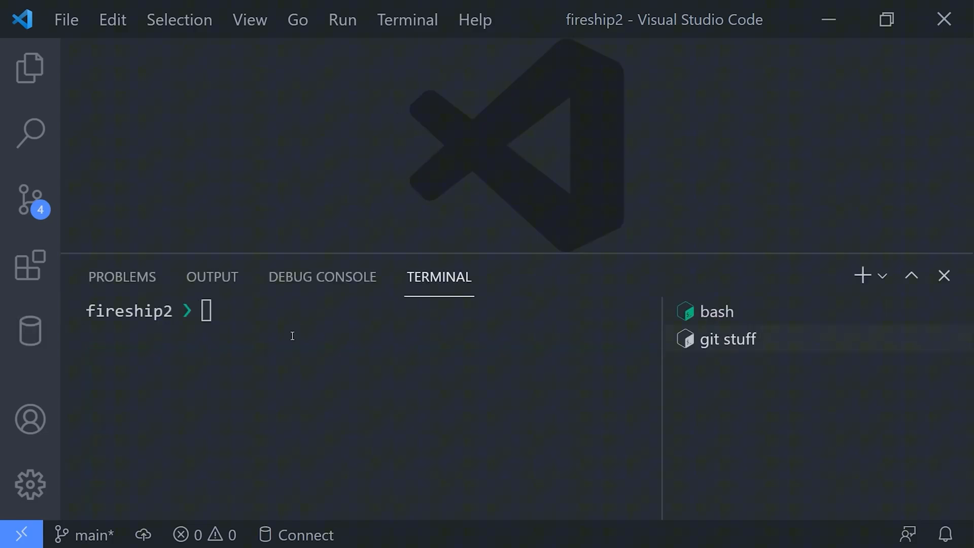
{"action": "type", "text": "git reset --hard HEAD"}
{"action": "key", "text": "BackSpace"}
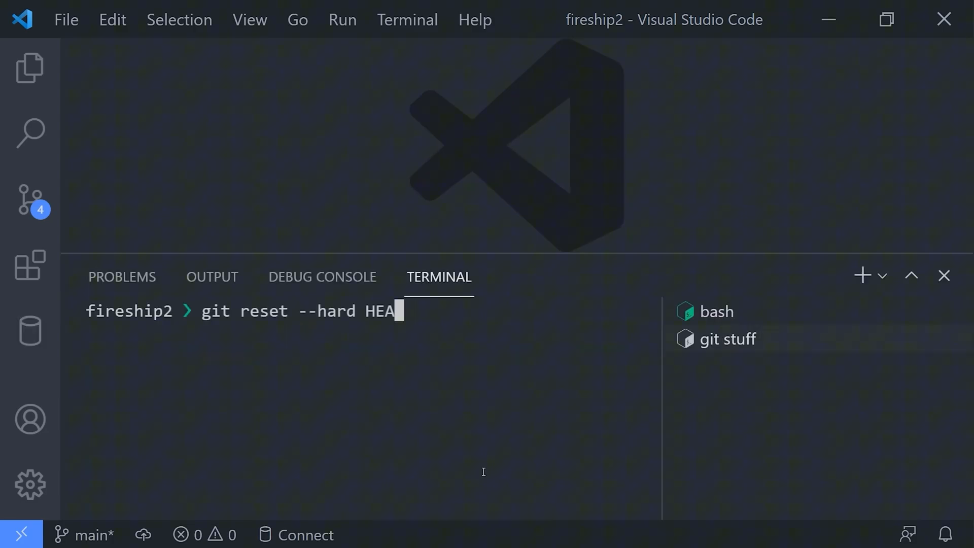
{"action": "key", "text": "BackSpace"}
{"action": "key", "text": "BackSpace"}
{"action": "key", "text": "BackSpace"}
{"action": "type", "text": "HEAD"}
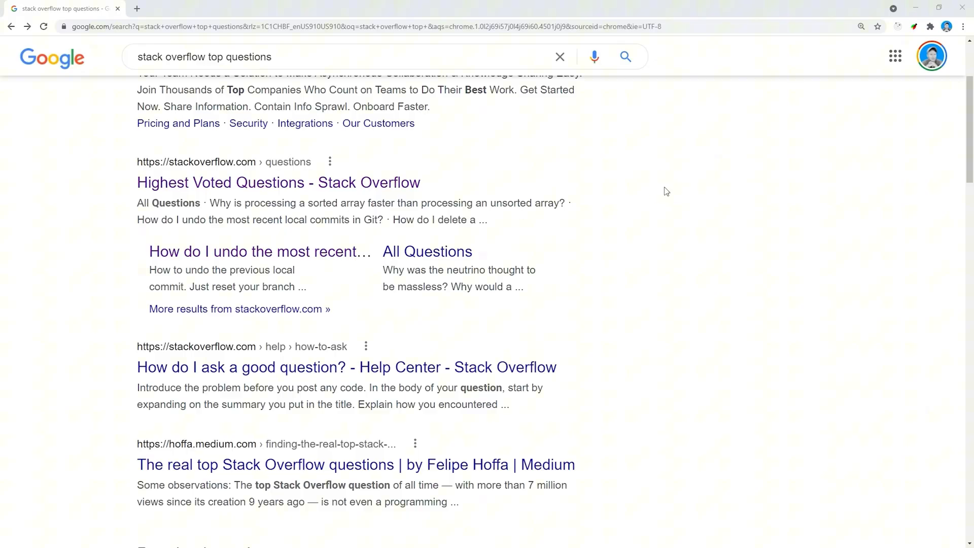
{"action": "left_click", "coordinate": [337, 183]}
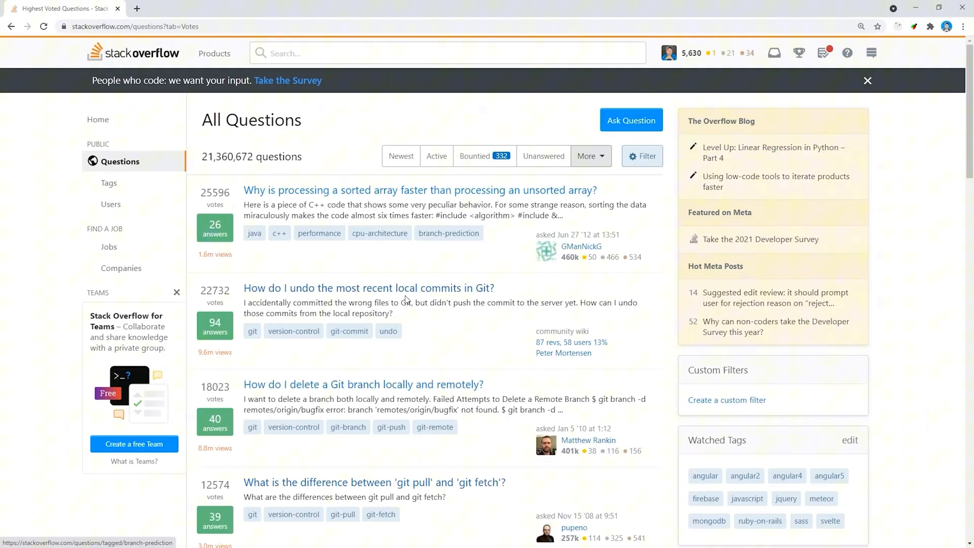
{"action": "scroll", "coordinate": [380, 289], "scroll_direction": "down", "scroll_amount": 2}
{"action": "scroll", "coordinate": [426, 300], "scroll_direction": "down", "scroll_amount": 1}
{"action": "left_click_drag", "start_coordinate": [494, 186], "coordinate": [245, 186]}
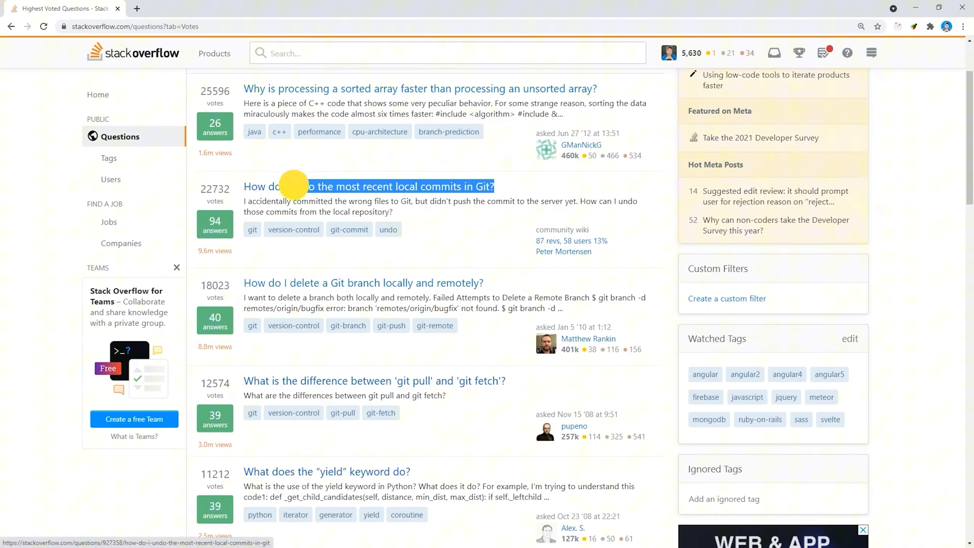
{"action": "left_click_drag", "start_coordinate": [484, 283], "coordinate": [245, 283]}
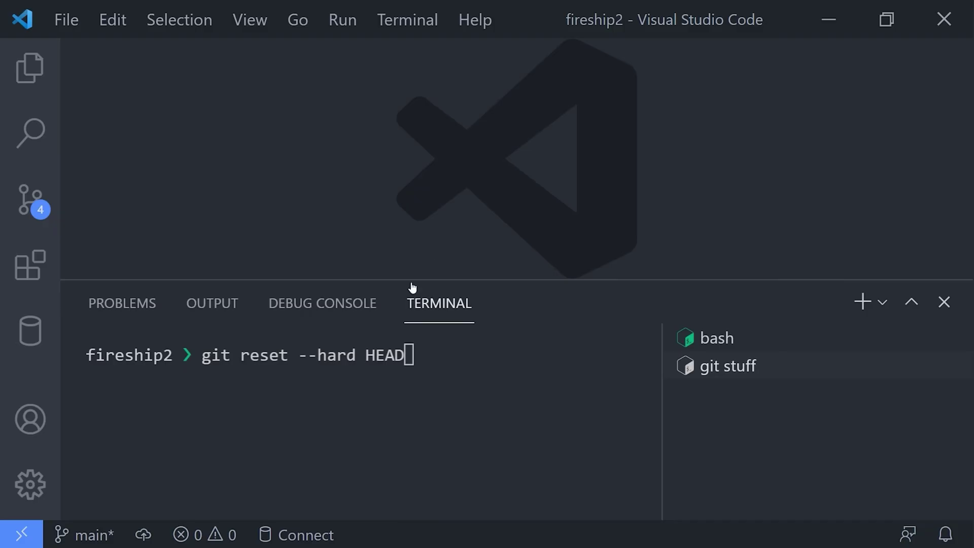
{"action": "key", "text": "ctrl+grave"}
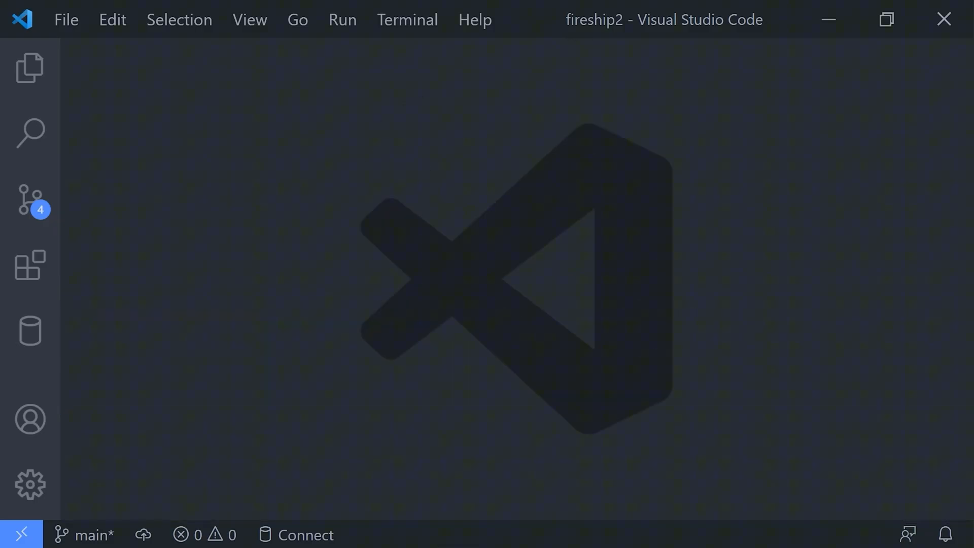
In Source Control stage test.html, test.js, tasks.json and markdown.ts.
{"action": "left_click", "coordinate": [30, 201]}
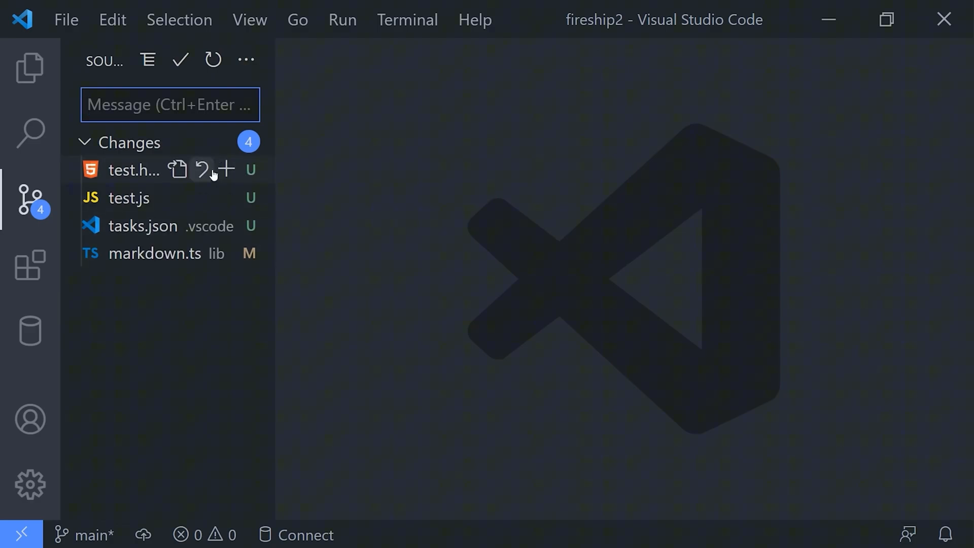
{"action": "left_click", "coordinate": [227, 169]}
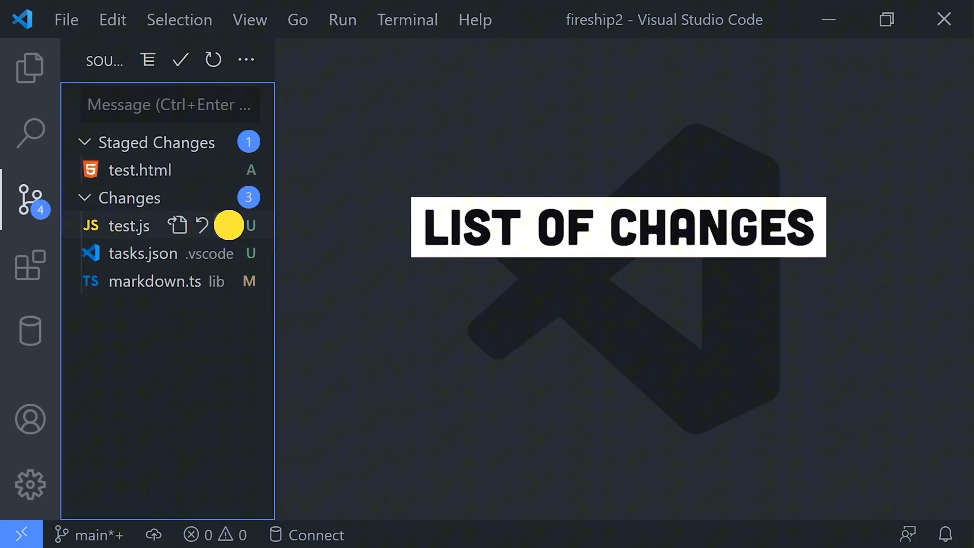
{"action": "left_click", "coordinate": [228, 225]}
{"action": "left_click", "coordinate": [228, 251]}
{"action": "mouse_move", "coordinate": [153, 280]}
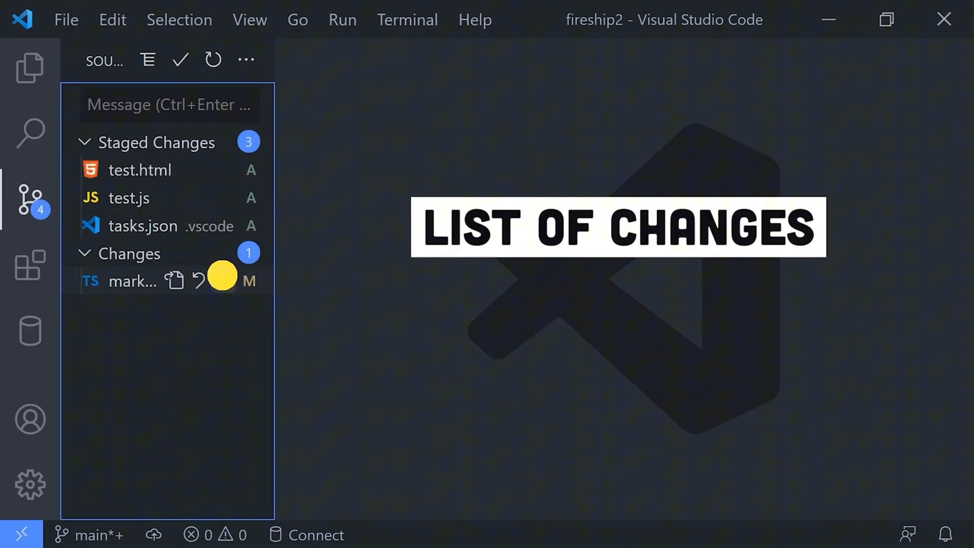
{"action": "left_click", "coordinate": [226, 255]}
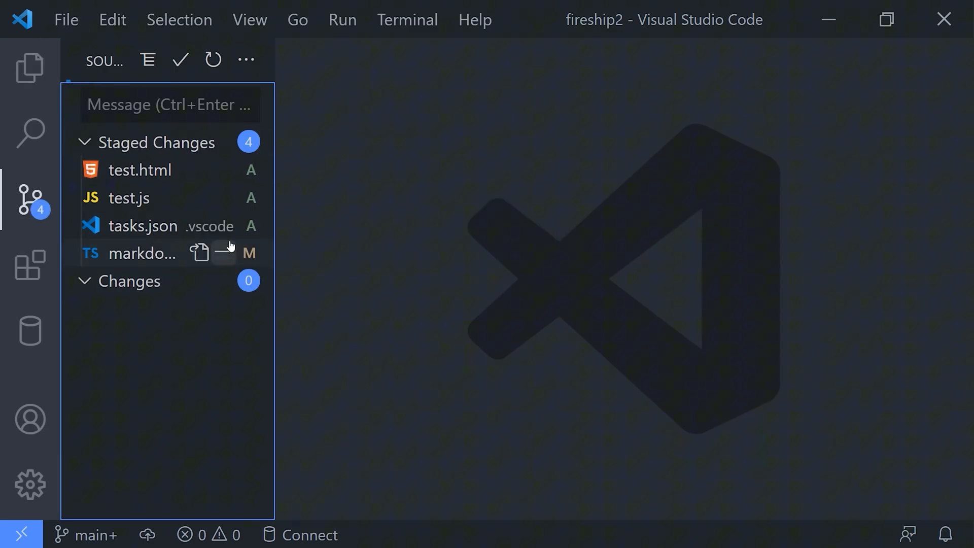
Unstage markdown.ts, tasks.json, test.js and test.html again.
{"action": "left_click", "coordinate": [226, 253]}
{"action": "left_click", "coordinate": [226, 226]}
{"action": "left_click", "coordinate": [226, 198]}
{"action": "left_click", "coordinate": [228, 170]}
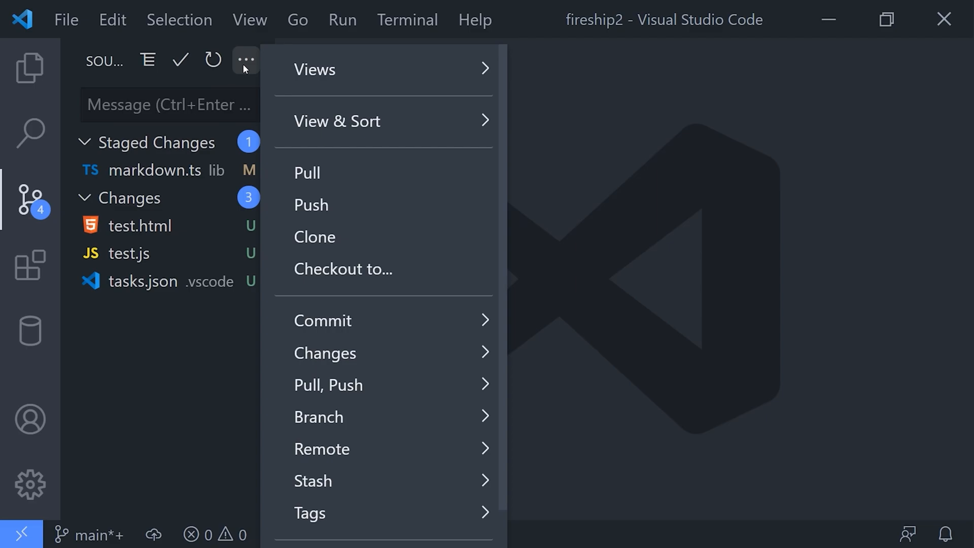
{"action": "mouse_move", "coordinate": [323, 320]}
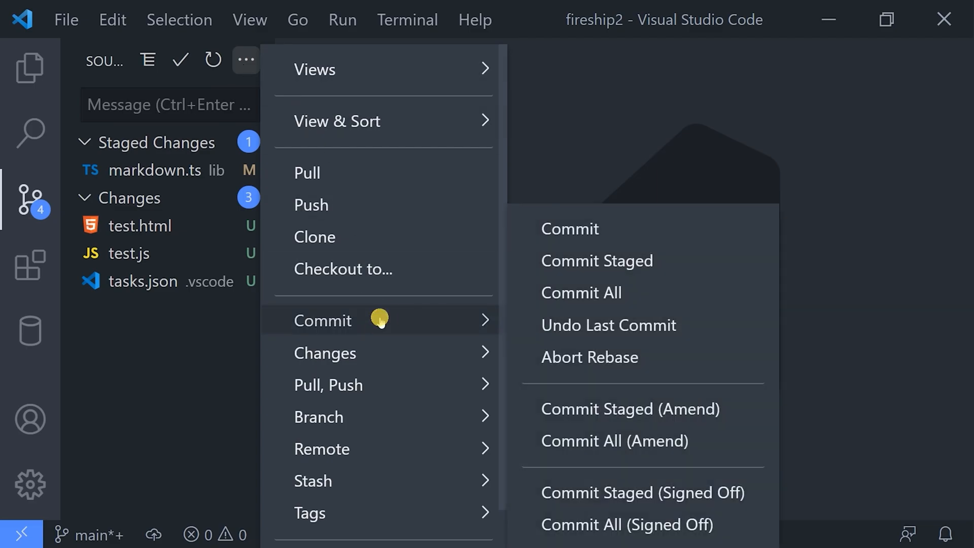
Close the GitLens page, open lib/markdown.ts and view its blame commit e2d307d.
{"action": "left_click", "coordinate": [544, 237]}
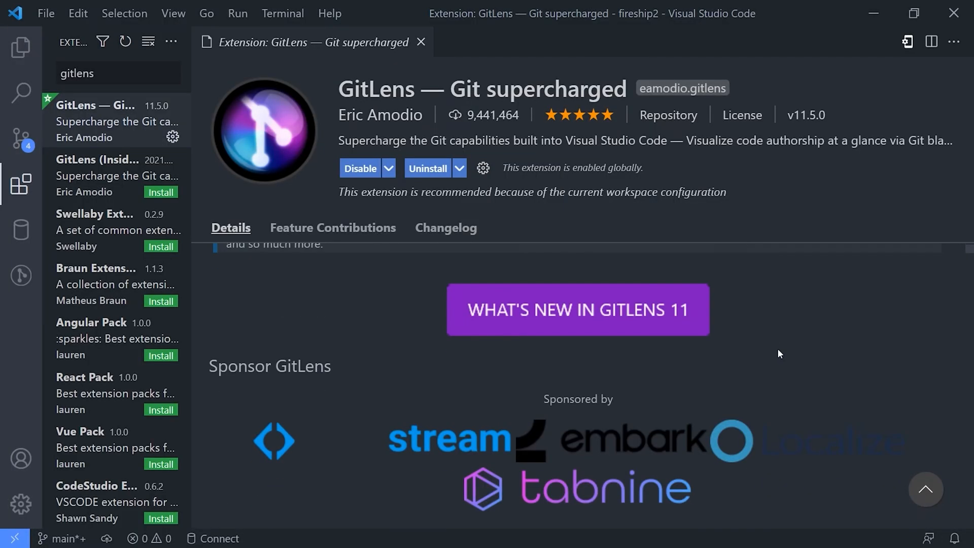
{"action": "scroll", "coordinate": [779, 401], "scroll_direction": "down", "scroll_amount": 5}
{"action": "scroll", "coordinate": [778, 401], "scroll_direction": "down", "scroll_amount": 3}
{"action": "scroll", "coordinate": [513, 279], "scroll_direction": "up", "scroll_amount": 5}
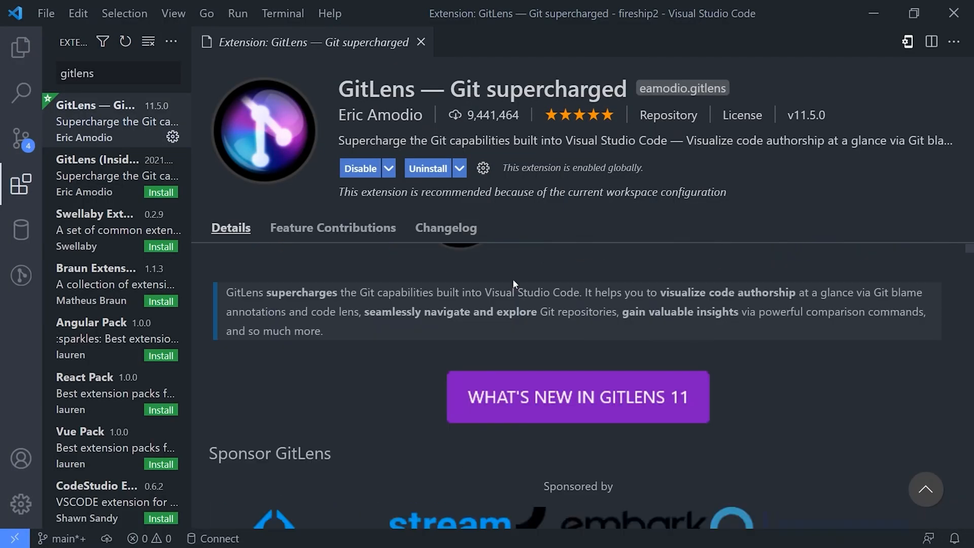
{"action": "left_click", "coordinate": [21, 47]}
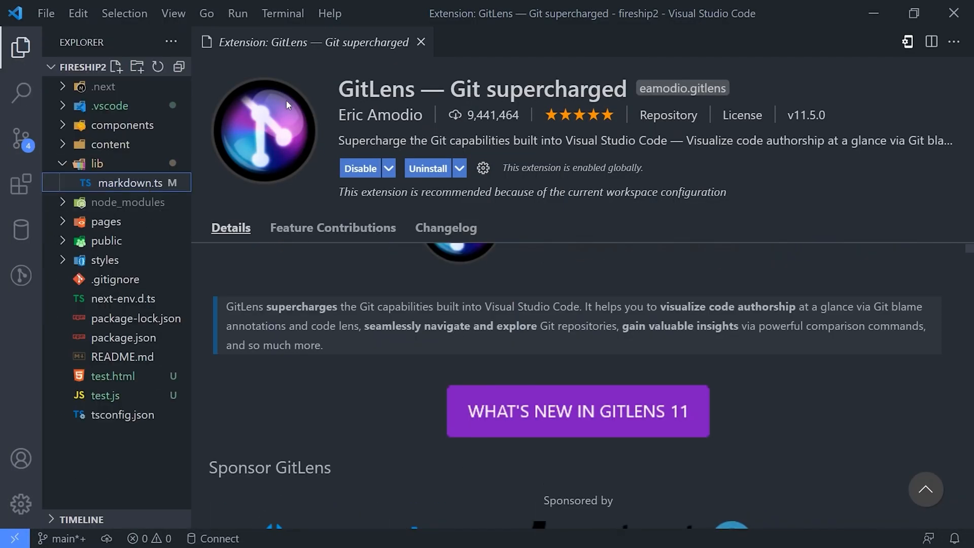
{"action": "left_click", "coordinate": [421, 42]}
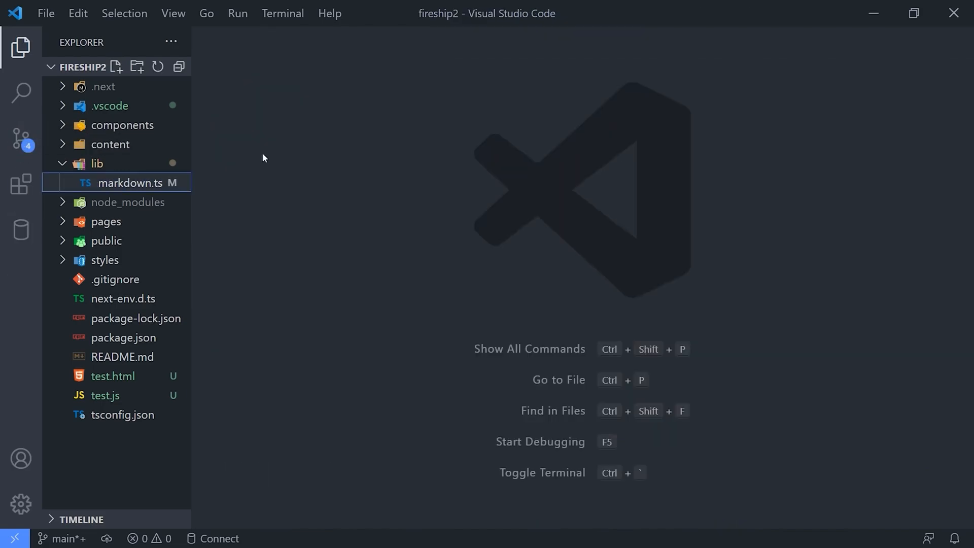
{"action": "left_click", "coordinate": [145, 183]}
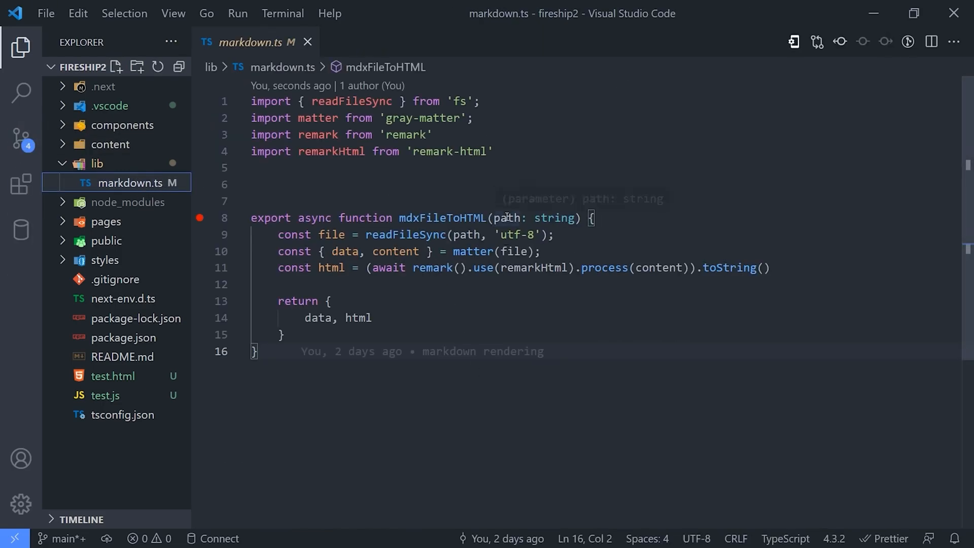
{"action": "mouse_move", "coordinate": [422, 351]}
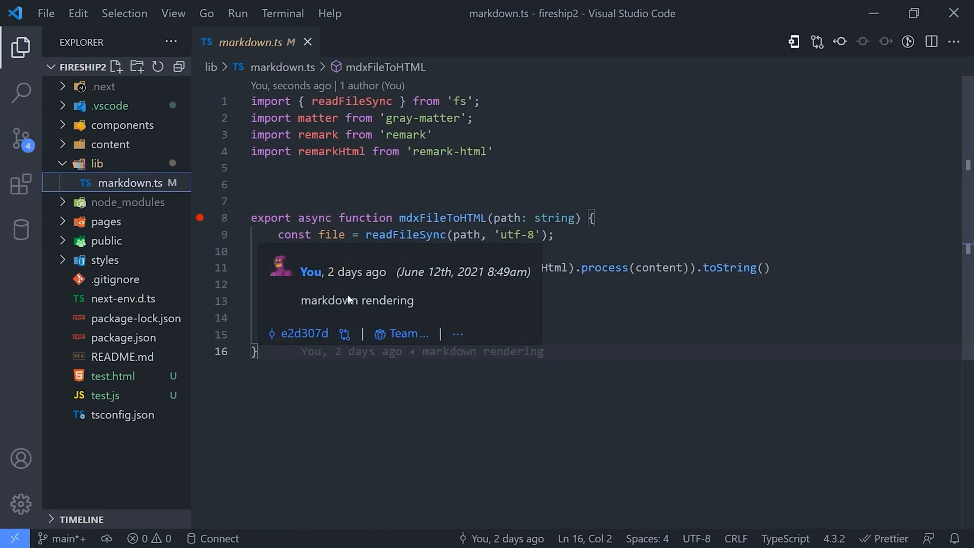
{"action": "left_click", "coordinate": [304, 333]}
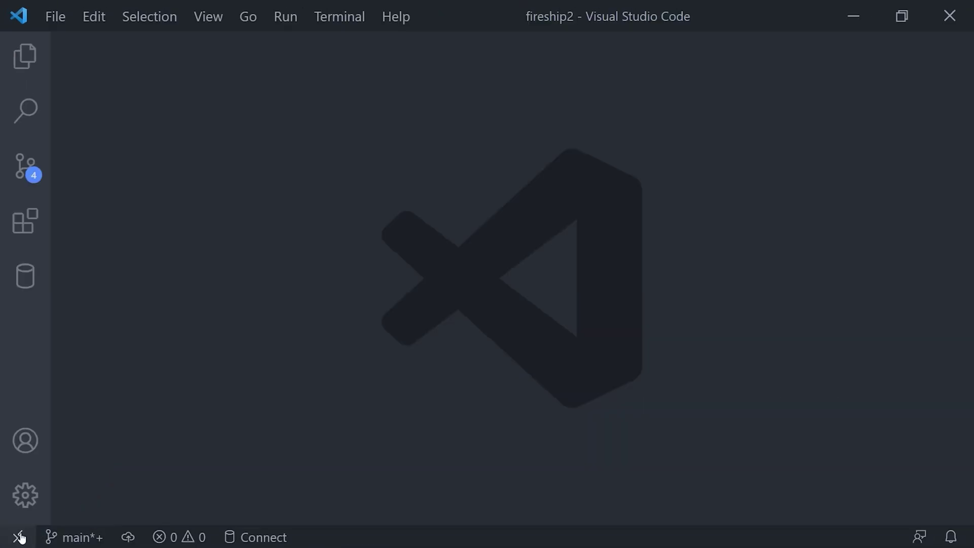
Open the flutter-firebase-quizapp-course GitHub repo remotely, authorizing access, and view lib/main.dart.
{"action": "left_click", "coordinate": [19, 537]}
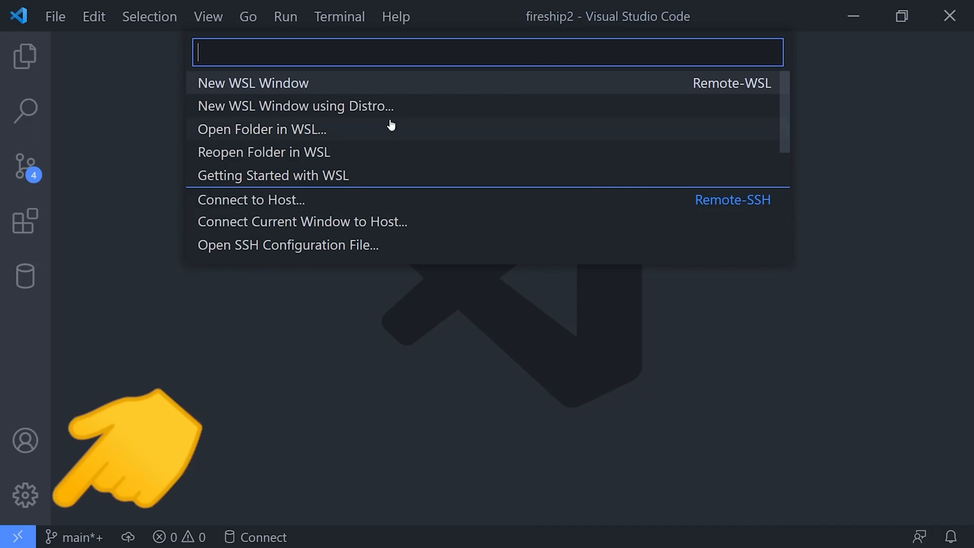
{"action": "scroll", "coordinate": [381, 183], "scroll_direction": "down", "scroll_amount": 3}
{"action": "scroll", "coordinate": [399, 190], "scroll_direction": "down", "scroll_amount": 2}
{"action": "left_click", "coordinate": [316, 245]}
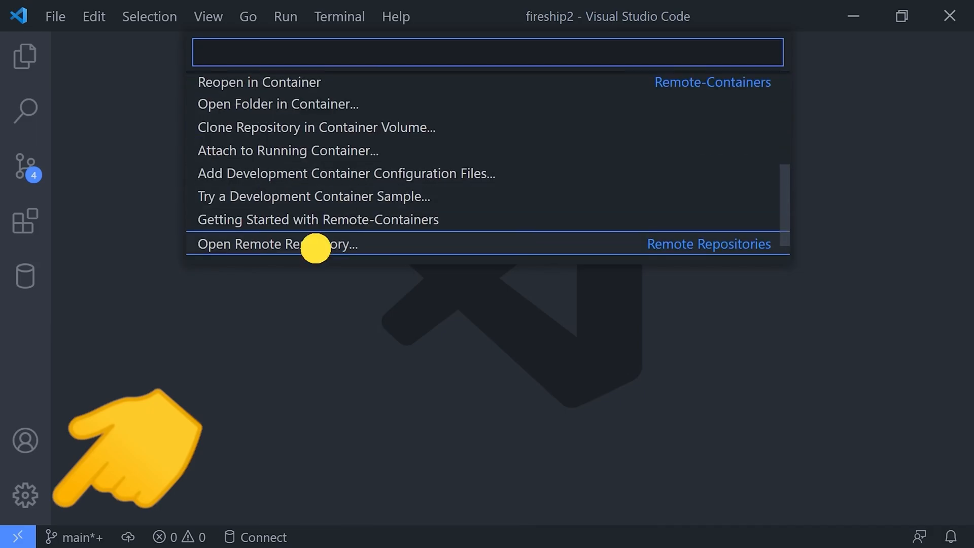
{"action": "left_click", "coordinate": [366, 107]}
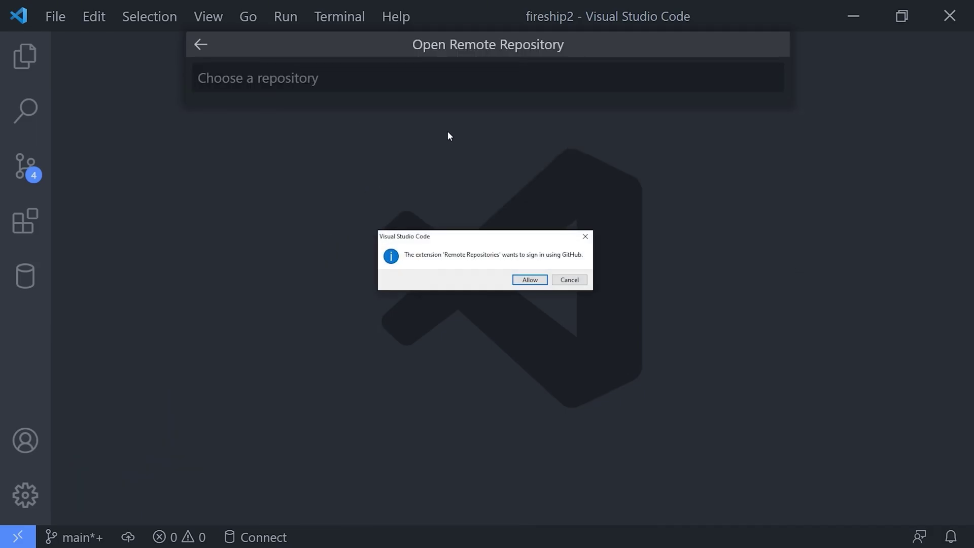
{"action": "left_click", "coordinate": [530, 280]}
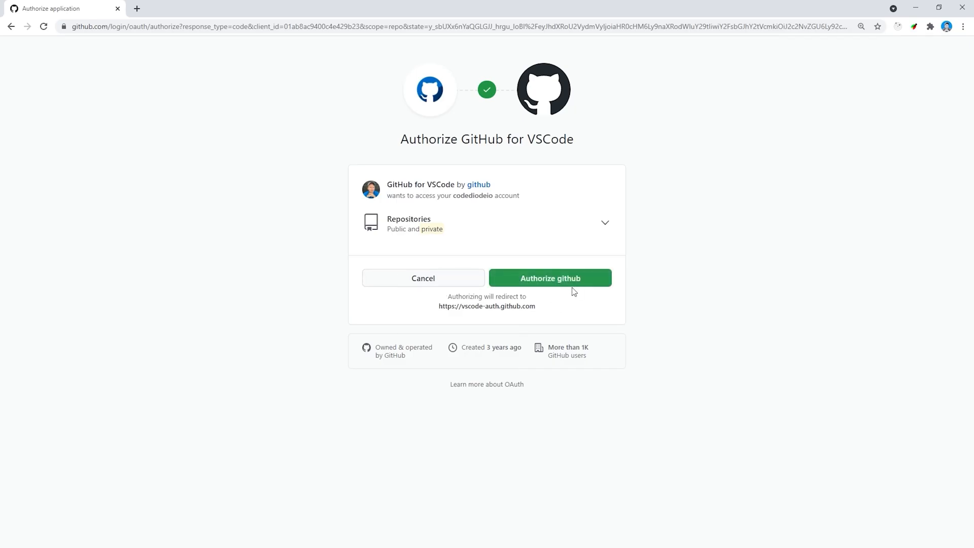
{"action": "left_click", "coordinate": [571, 280]}
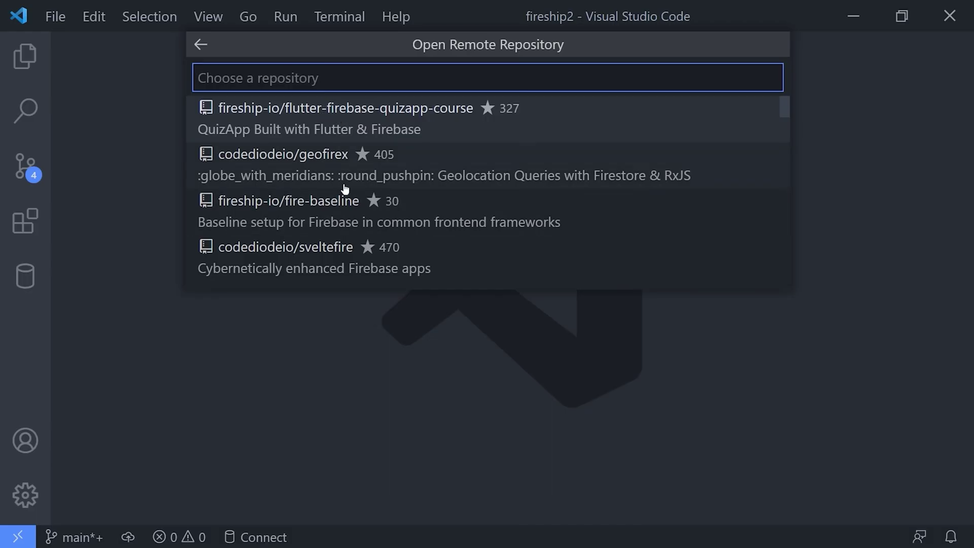
{"action": "scroll", "coordinate": [344, 187], "scroll_direction": "down", "scroll_amount": 1}
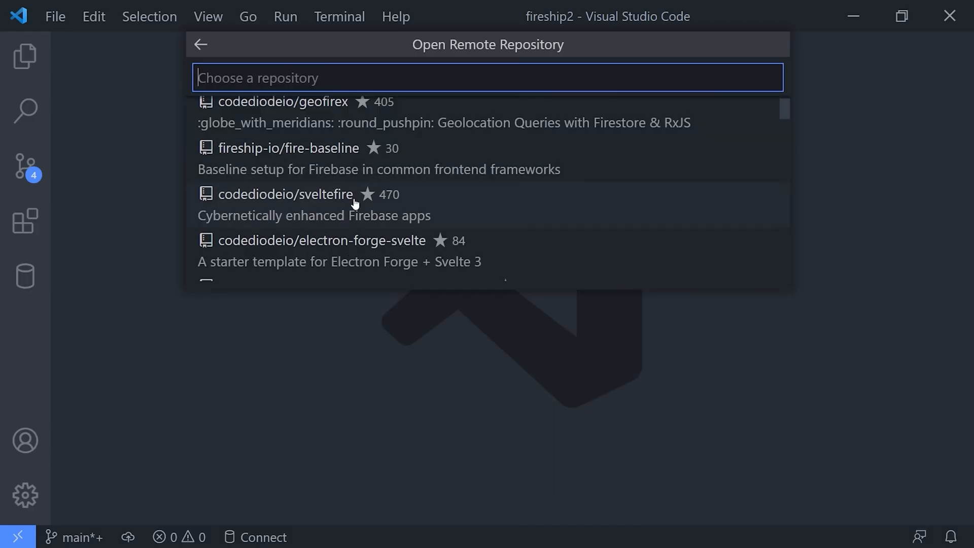
{"action": "scroll", "coordinate": [357, 206], "scroll_direction": "up", "scroll_amount": 1}
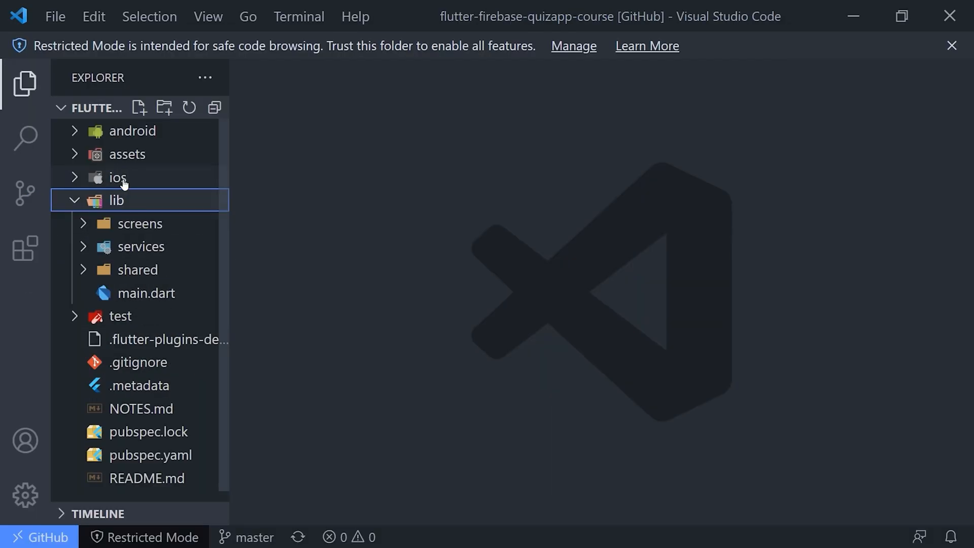
{"action": "left_click", "coordinate": [137, 292]}
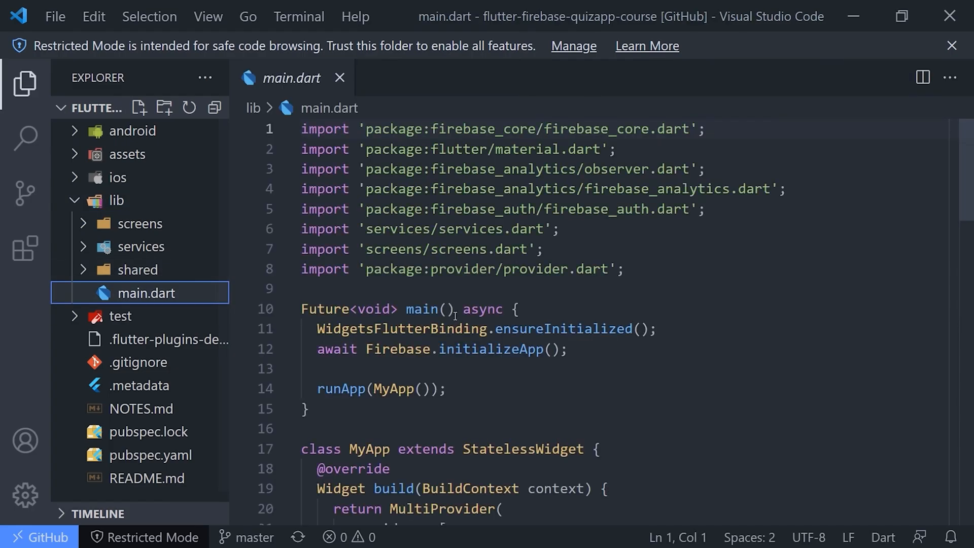
{"action": "left_click", "coordinate": [701, 343]}
{"action": "scroll", "coordinate": [683, 372], "scroll_direction": "down", "scroll_amount": 5}
{"action": "scroll", "coordinate": [682, 372], "scroll_direction": "up", "scroll_amount": 5}
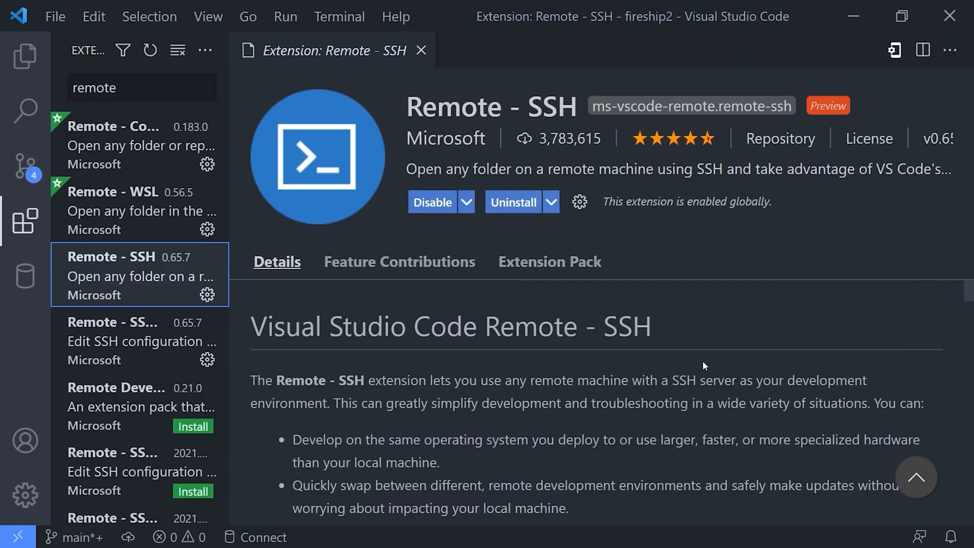
{"action": "scroll", "coordinate": [694, 353], "scroll_direction": "down", "scroll_amount": 3}
{"action": "scroll", "coordinate": [695, 353], "scroll_direction": "up", "scroll_amount": 3}
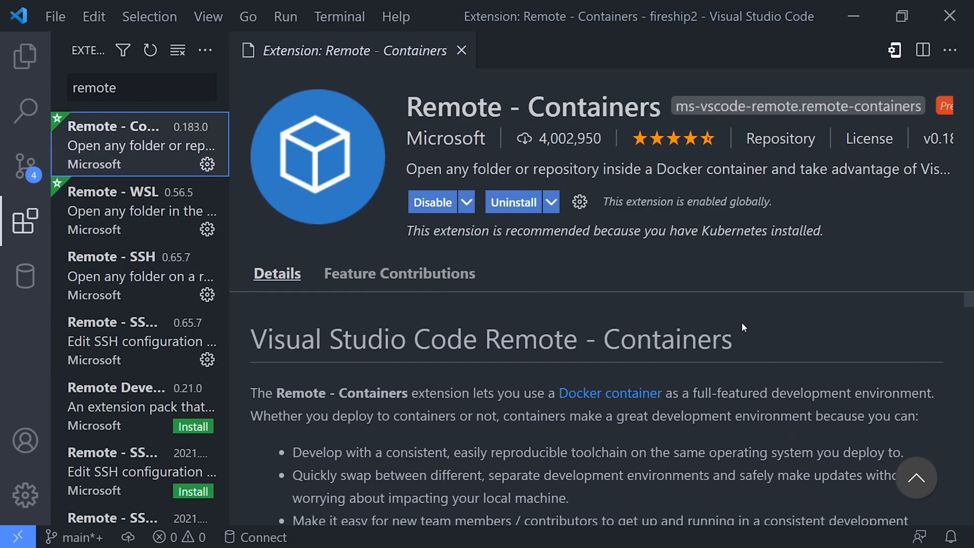
{"action": "scroll", "coordinate": [498, 339], "scroll_direction": "down", "scroll_amount": 3}
{"action": "scroll", "coordinate": [533, 342], "scroll_direction": "down", "scroll_amount": 3}
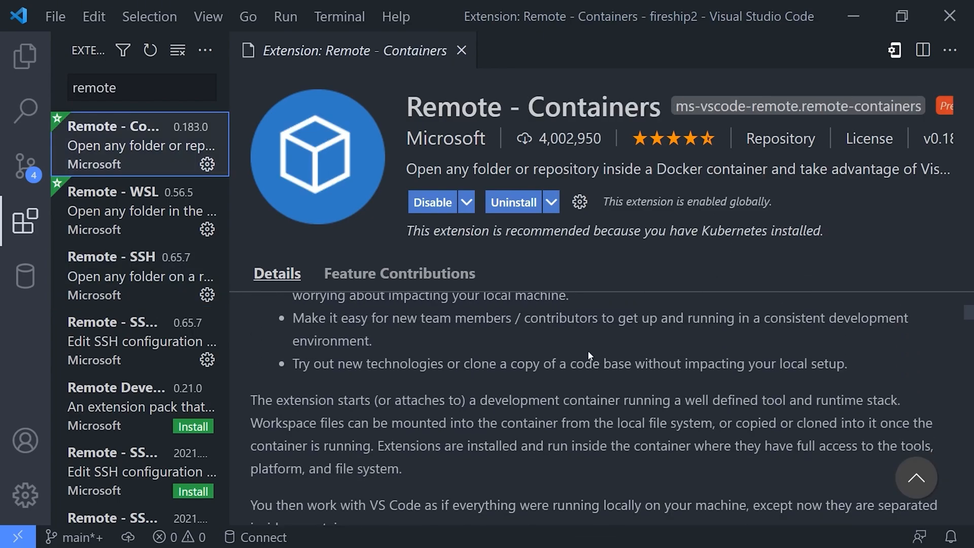
{"action": "scroll", "coordinate": [533, 342], "scroll_direction": "down", "scroll_amount": 3}
{"action": "scroll", "coordinate": [593, 348], "scroll_direction": "up", "scroll_amount": 8}
{"action": "scroll", "coordinate": [592, 348], "scroll_direction": "up", "scroll_amount": 1}
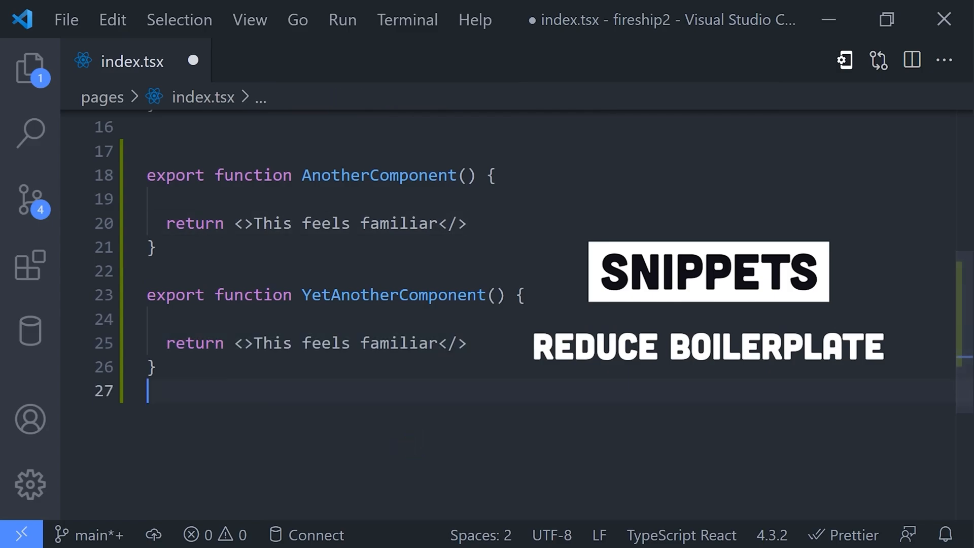
Run Configure User Snippets and open the nextjs.code-snippets file.
{"action": "left_click", "coordinate": [525, 295]}
{"action": "left_click", "coordinate": [654, 321]}
{"action": "key", "text": "ctrl+p"}
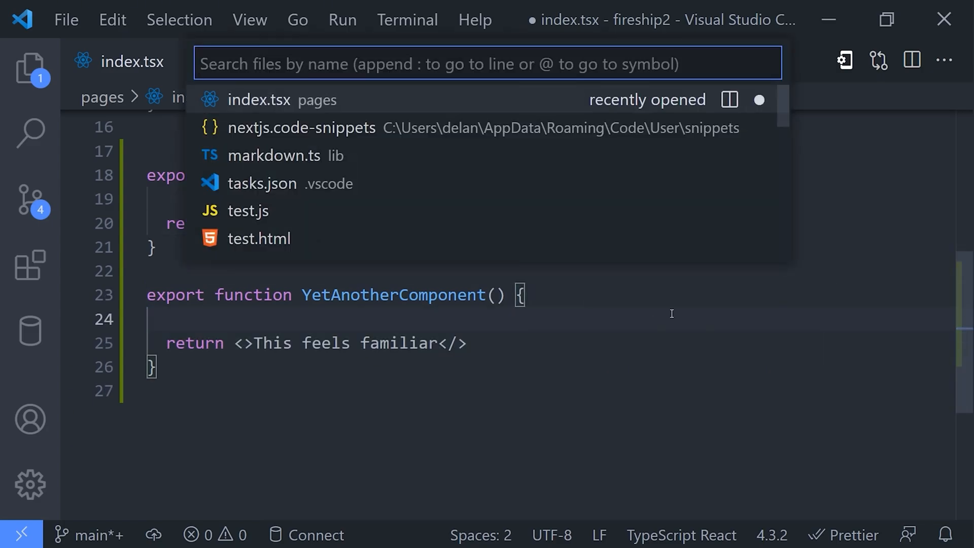
{"action": "type", "text": ">c"}
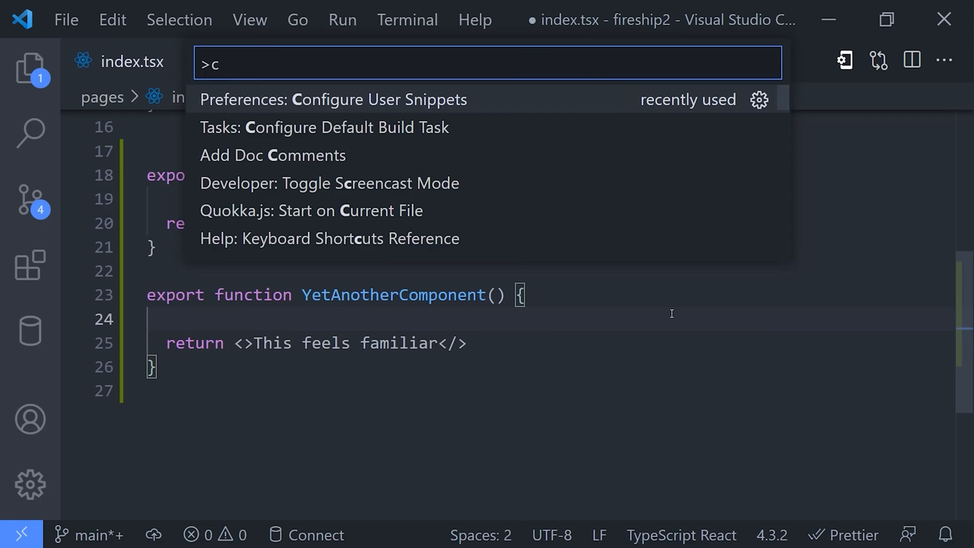
{"action": "key", "text": "Return"}
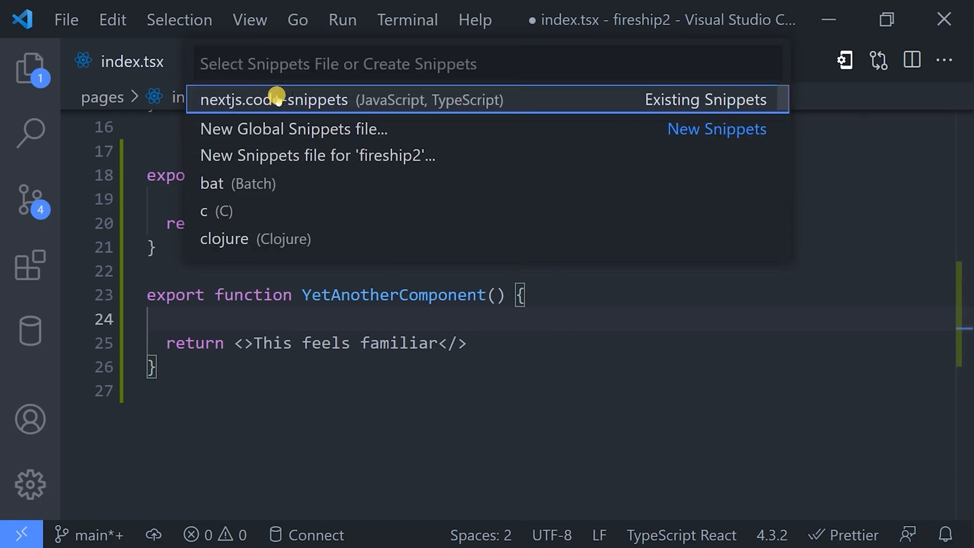
{"action": "left_click", "coordinate": [276, 97]}
{"action": "left_click", "coordinate": [507, 377]}
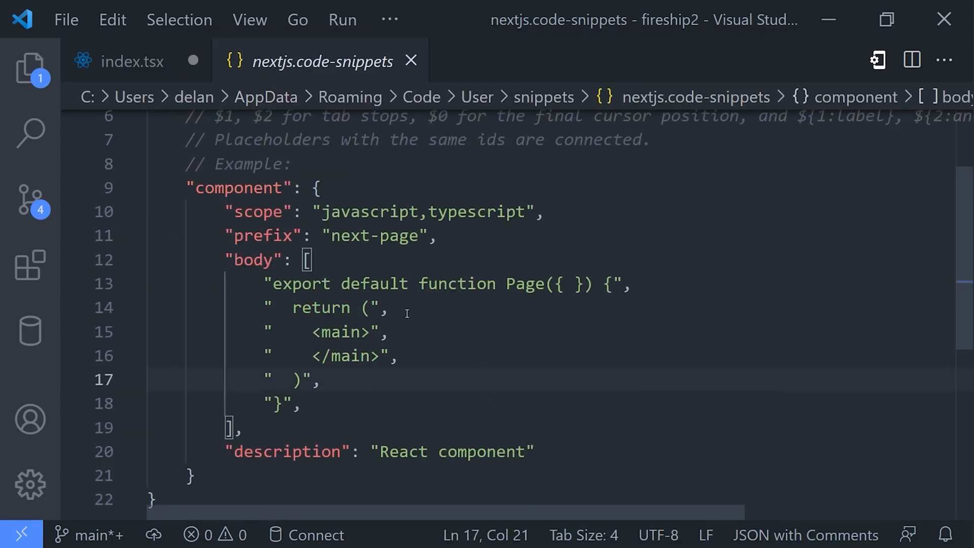
{"action": "scroll", "coordinate": [407, 313], "scroll_direction": "down", "scroll_amount": 1}
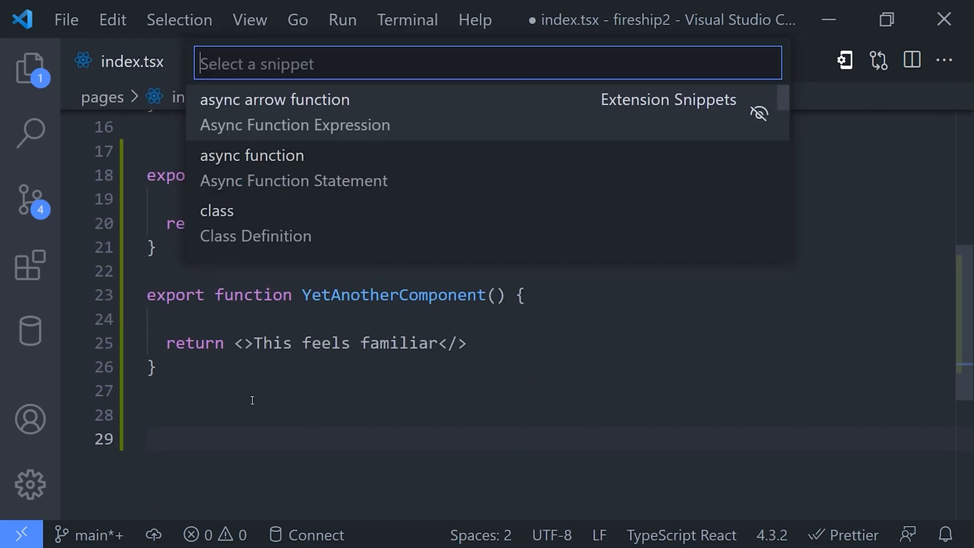
{"action": "type", "text": "next"}
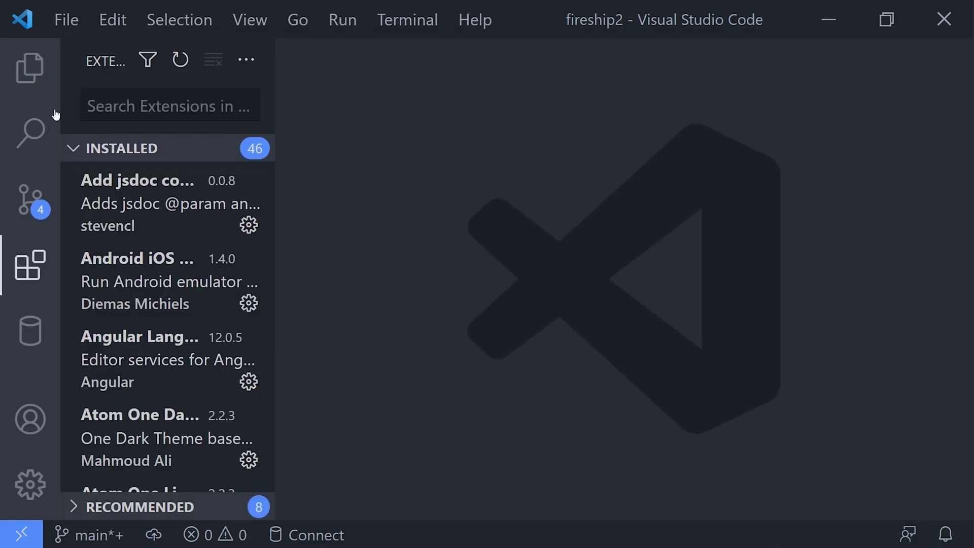
Search Extensions for 'flutter snipp' and open the Awesome Flutter Snippets page.
{"action": "left_click", "coordinate": [152, 104]}
{"action": "type", "text": "flu"}
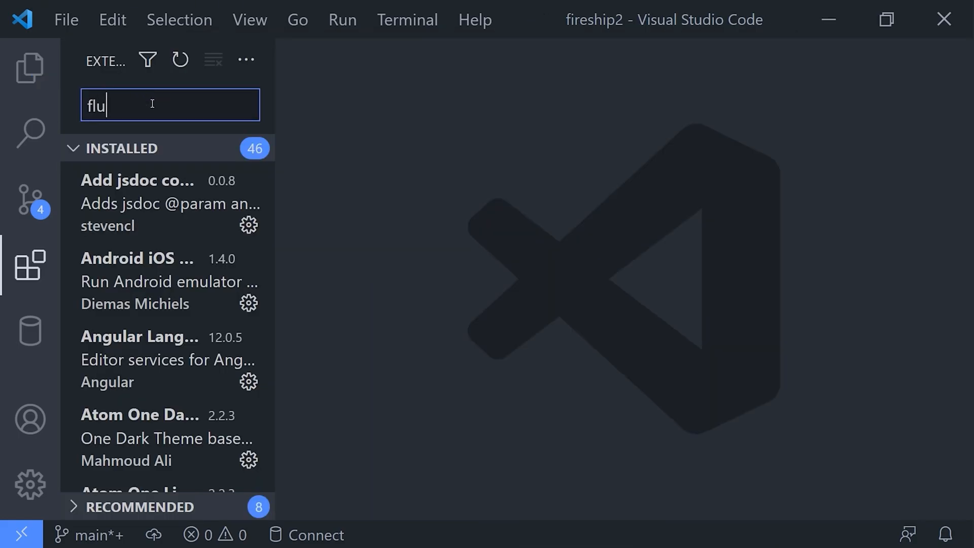
{"action": "type", "text": "tter snipp"}
{"action": "left_click", "coordinate": [164, 255]}
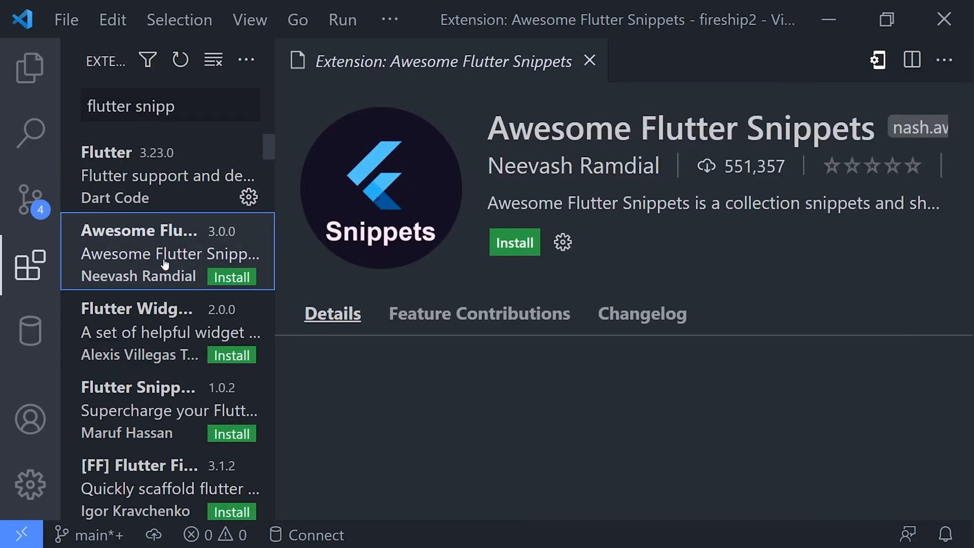
{"action": "left_click", "coordinate": [198, 106]}
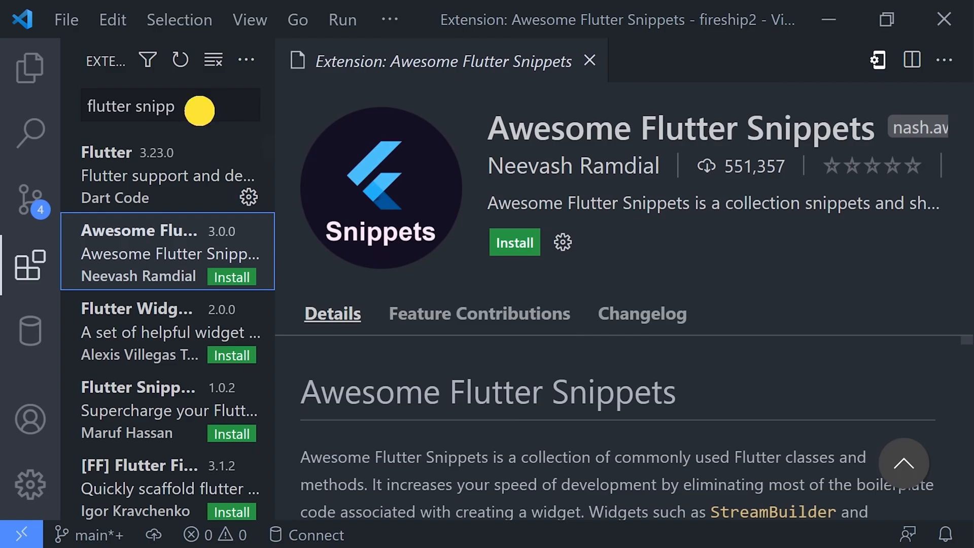
{"action": "key", "text": "ctrl+a"}
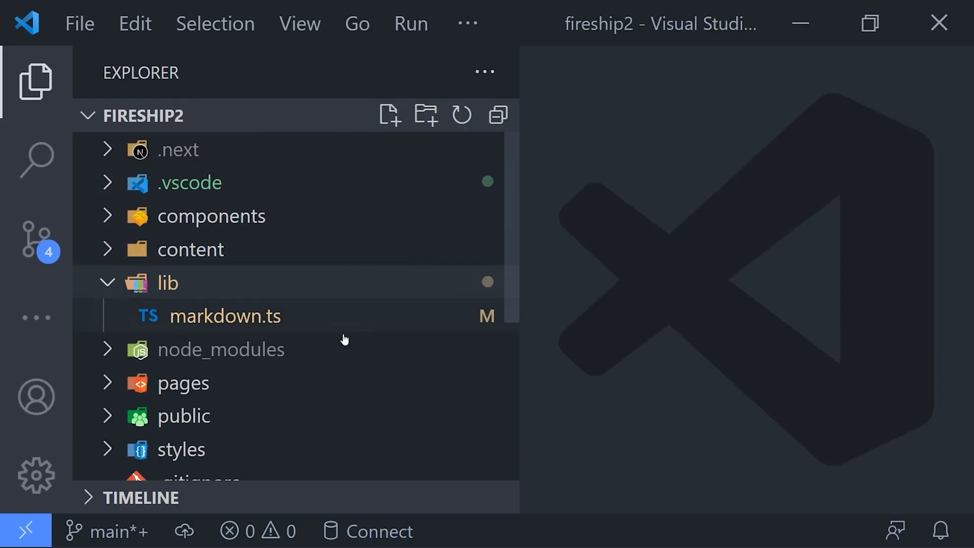
Create lib/deeply/nested/file/here.ts by entering the full path as a new file name.
{"action": "left_click", "coordinate": [389, 115]}
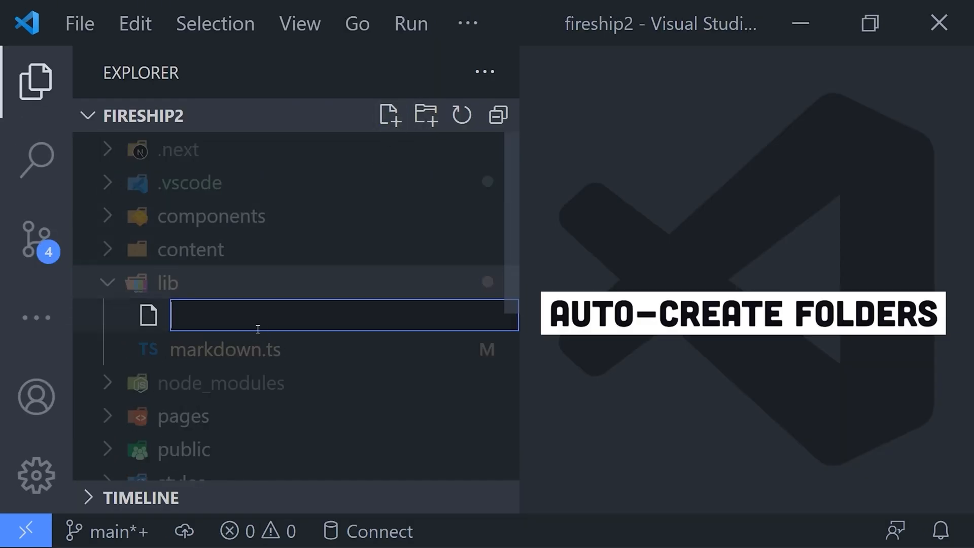
{"action": "type", "text": "deeply/neste"}
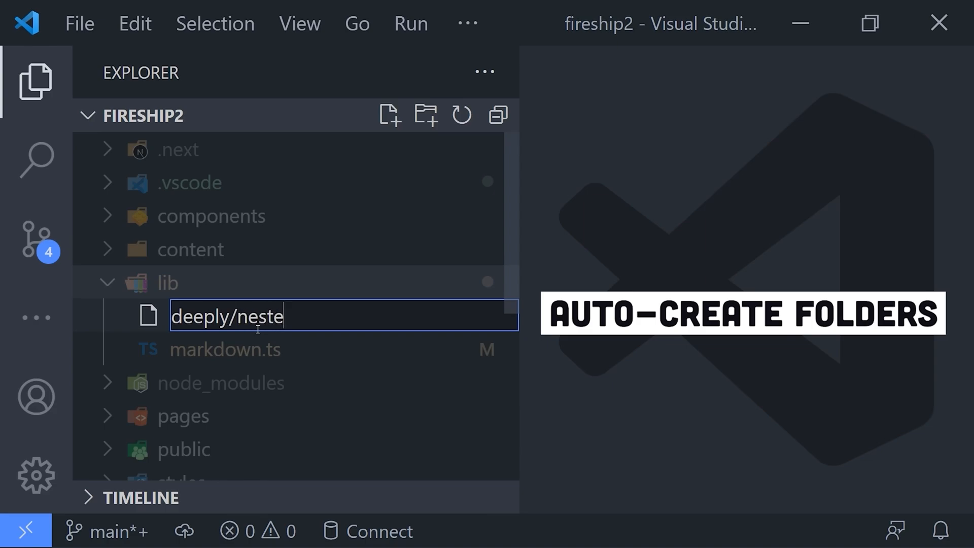
{"action": "type", "text": "d/fule"}
{"action": "key", "text": "BackSpace"}
{"action": "key", "text": "BackSpace"}
{"action": "key", "text": "BackSpace"}
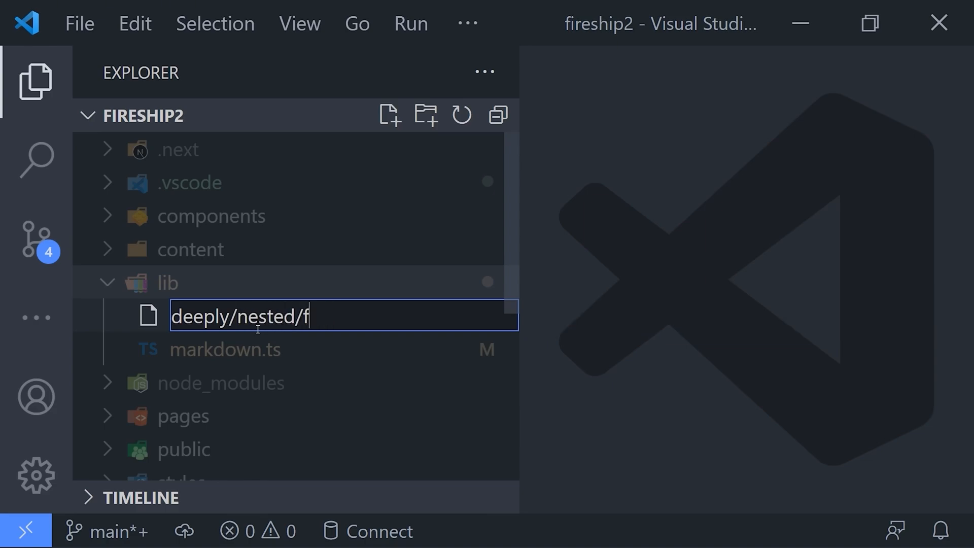
{"action": "type", "text": "ile."}
{"action": "key", "text": "BackSpace"}
{"action": "type", "text": "/h"}
{"action": "type", "text": "ere.ts"}
{"action": "key", "text": "Return"}
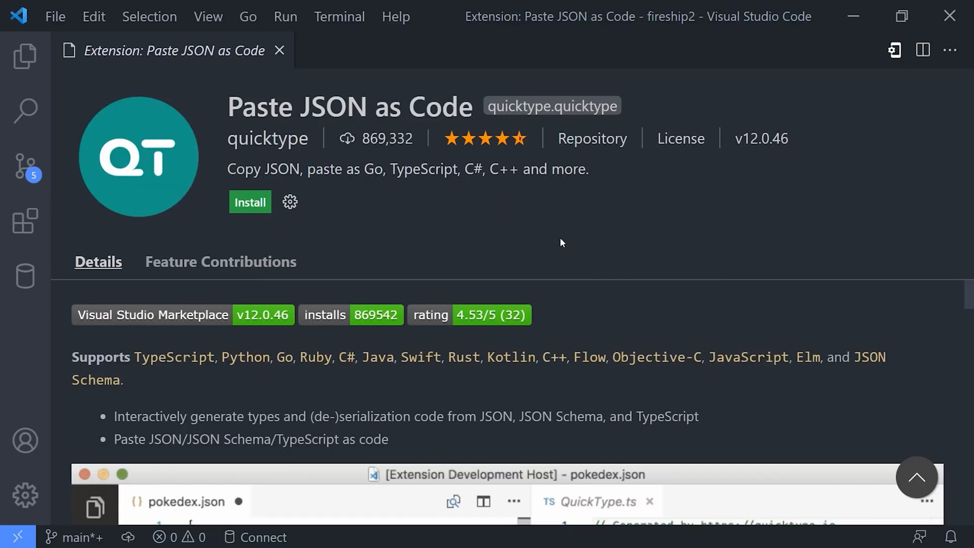
{"action": "scroll", "coordinate": [574, 337], "scroll_direction": "down", "scroll_amount": 5}
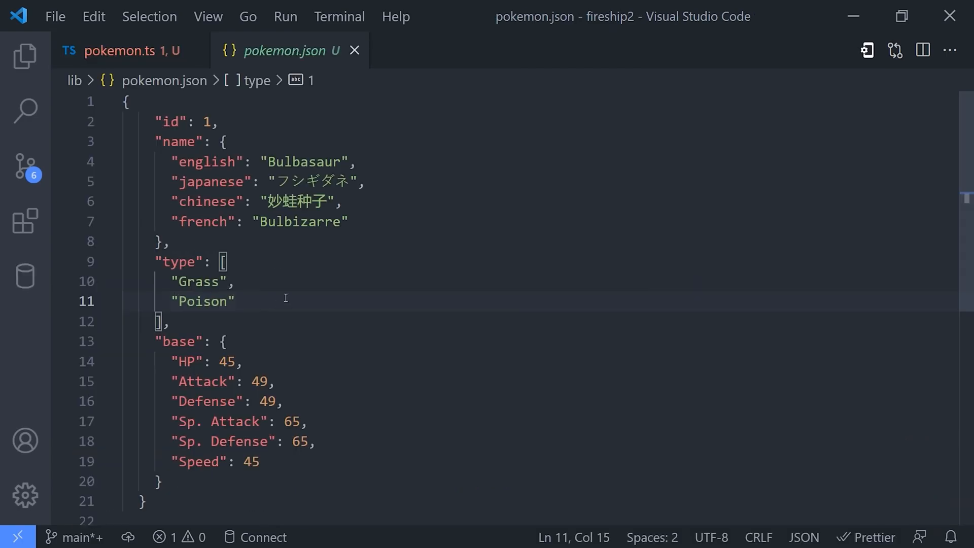
Copy all of the pokemon.json data and switch to the empty pokemon.ts file.
{"action": "left_click_drag", "start_coordinate": [148, 501], "coordinate": [123, 102]}
{"action": "key", "text": "ctrl+c"}
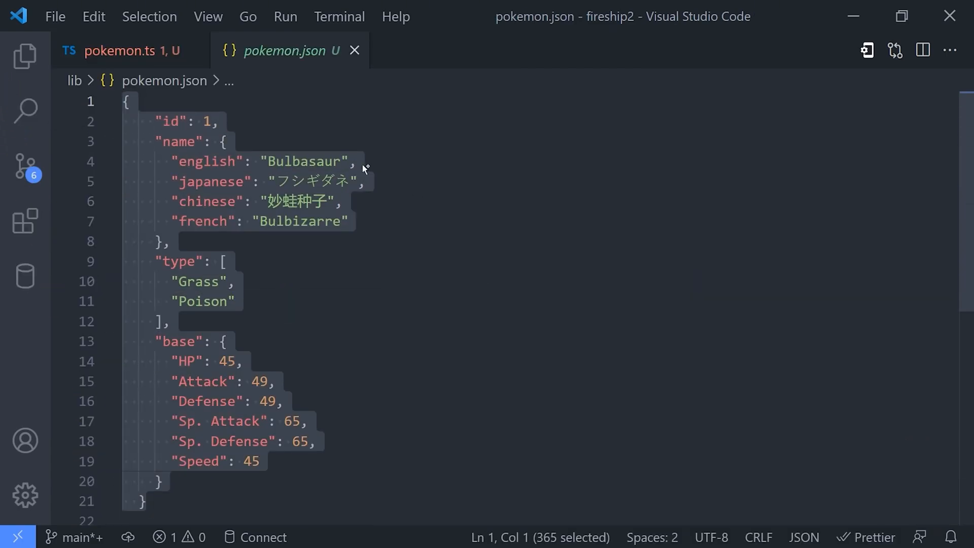
{"action": "left_click", "coordinate": [119, 50]}
{"action": "right_click", "coordinate": [247, 165]}
{"action": "key", "text": "Escape"}
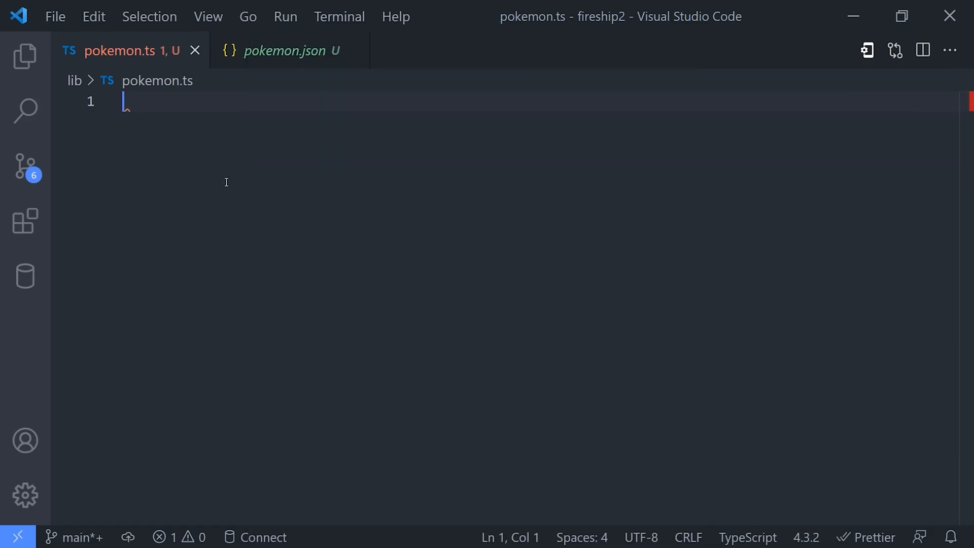
Run Paste JSON as Code with top-level type 'pokemon' to generate Pokemon, Base and Name interfaces.
{"action": "key", "text": "ctrl+p"}
{"action": "type", "text": ">p"}
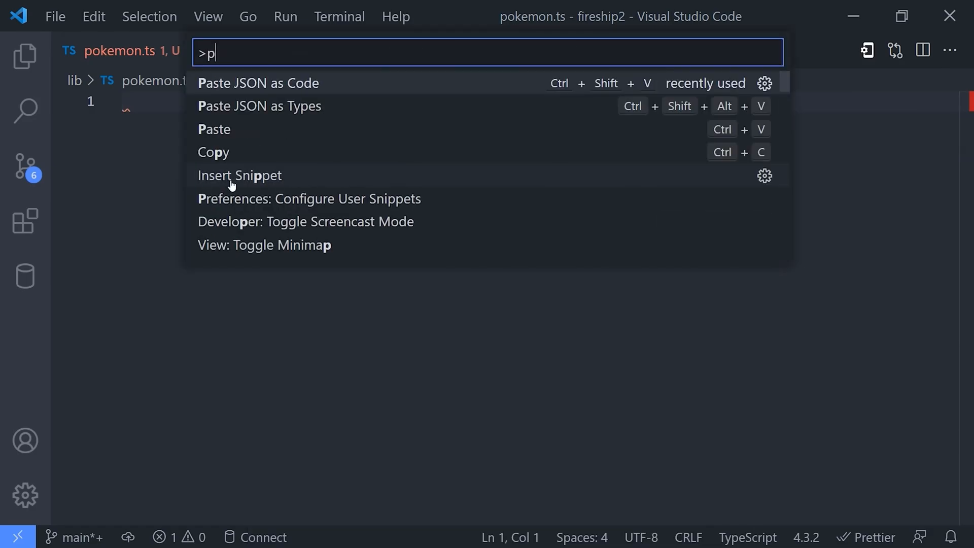
{"action": "key", "text": "Return"}
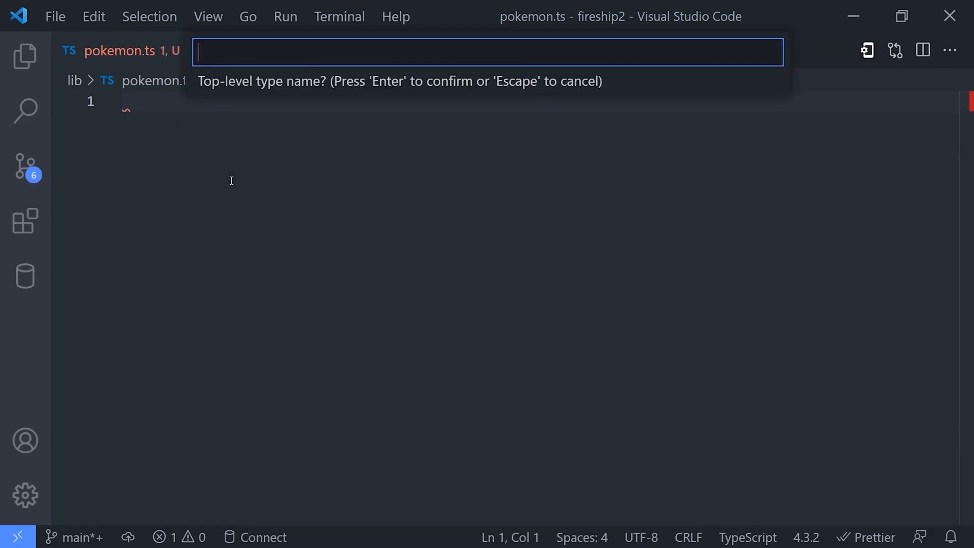
{"action": "type", "text": "pokeon"}
{"action": "key", "text": "BackSpace"}
{"action": "key", "text": "BackSpace"}
{"action": "type", "text": "mon"}
{"action": "key", "text": "Return"}
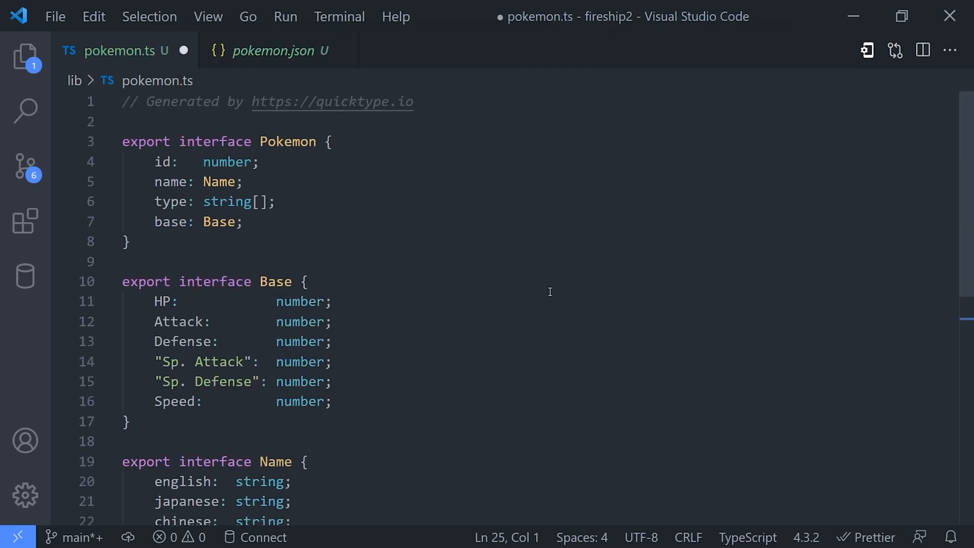
{"action": "left_click", "coordinate": [549, 291]}
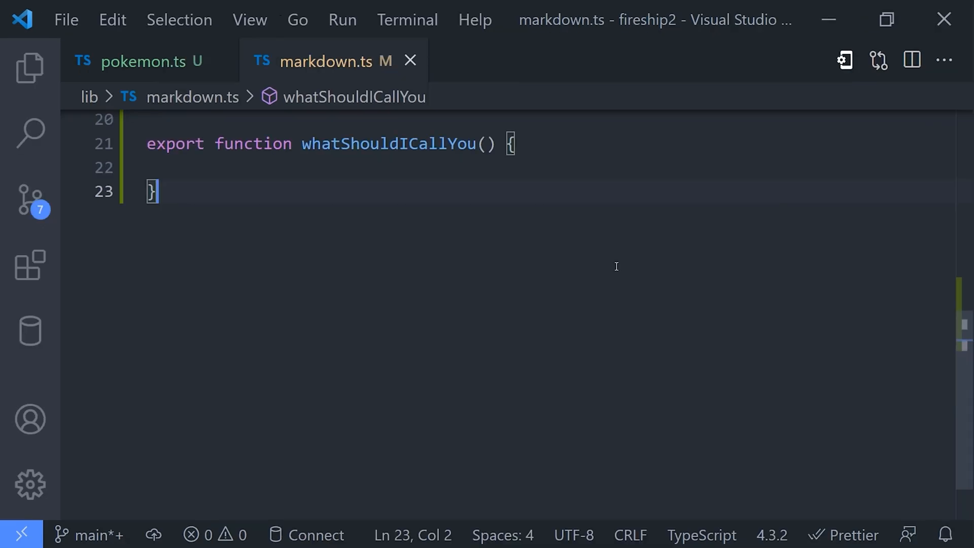
{"action": "scroll", "coordinate": [480, 226], "scroll_direction": "up", "scroll_amount": 2}
{"action": "scroll", "coordinate": [481, 226], "scroll_direction": "down", "scroll_amount": 1}
Find all references to whatShouldICallYou, then start Rename Symbol on the function.
{"action": "left_click", "coordinate": [426, 197]}
{"action": "right_click", "coordinate": [374, 207]}
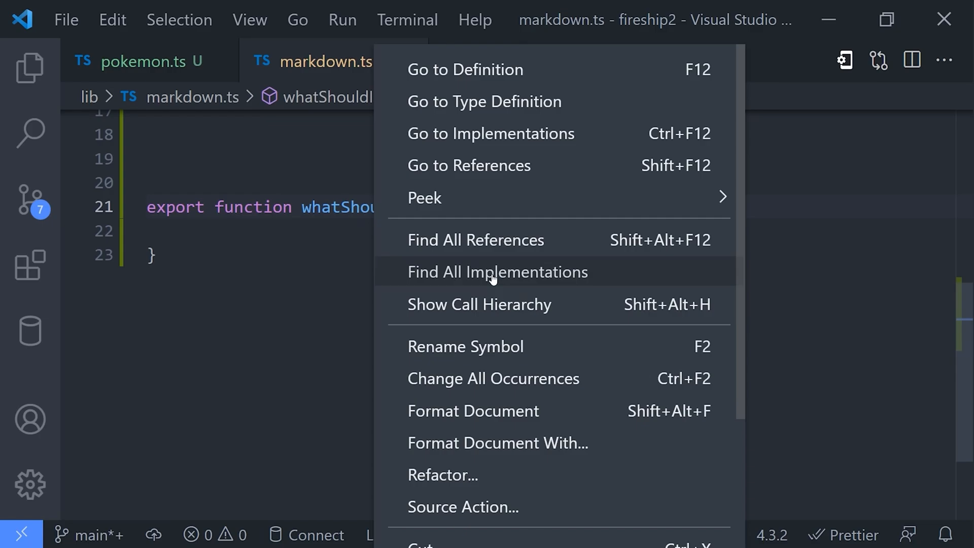
{"action": "left_click", "coordinate": [496, 245]}
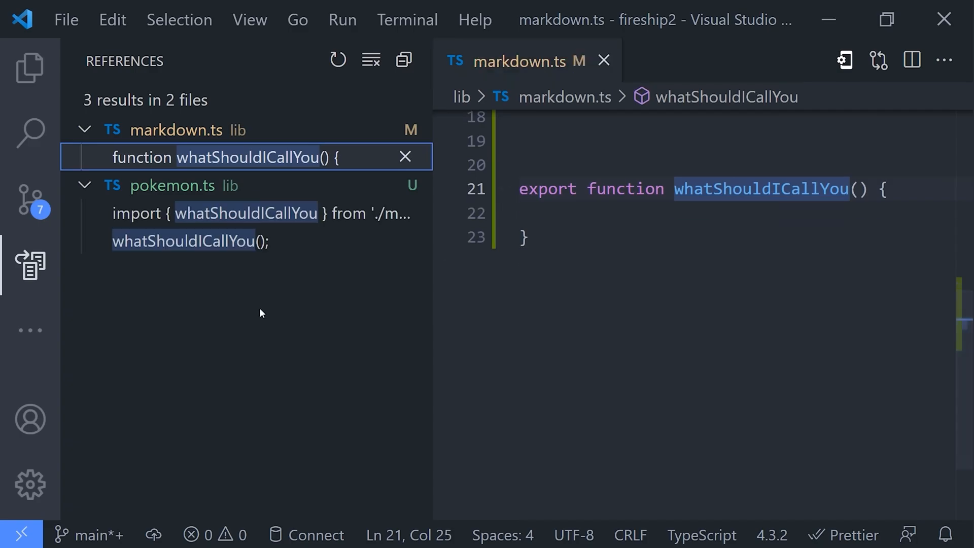
{"action": "right_click", "coordinate": [740, 191]}
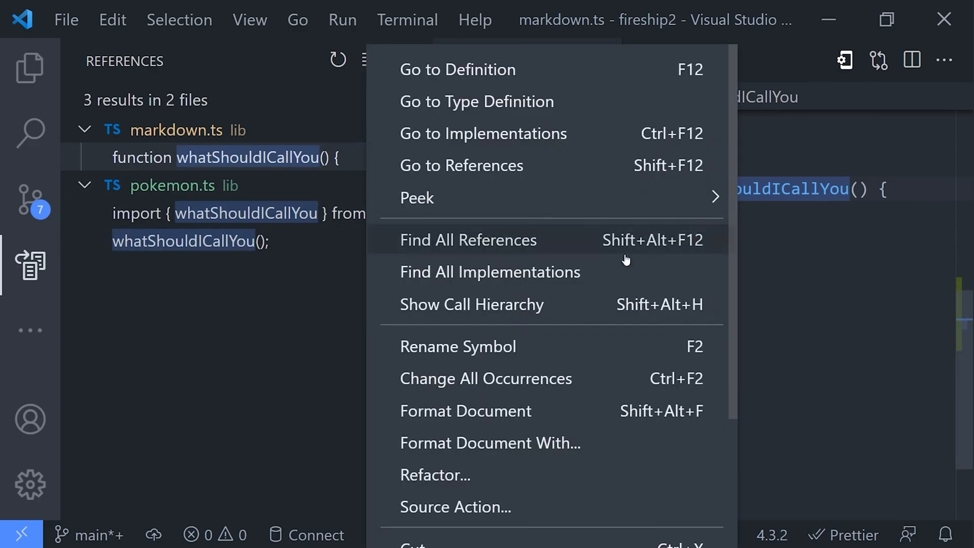
{"action": "left_click", "coordinate": [532, 346]}
{"action": "type", "text": "that"}
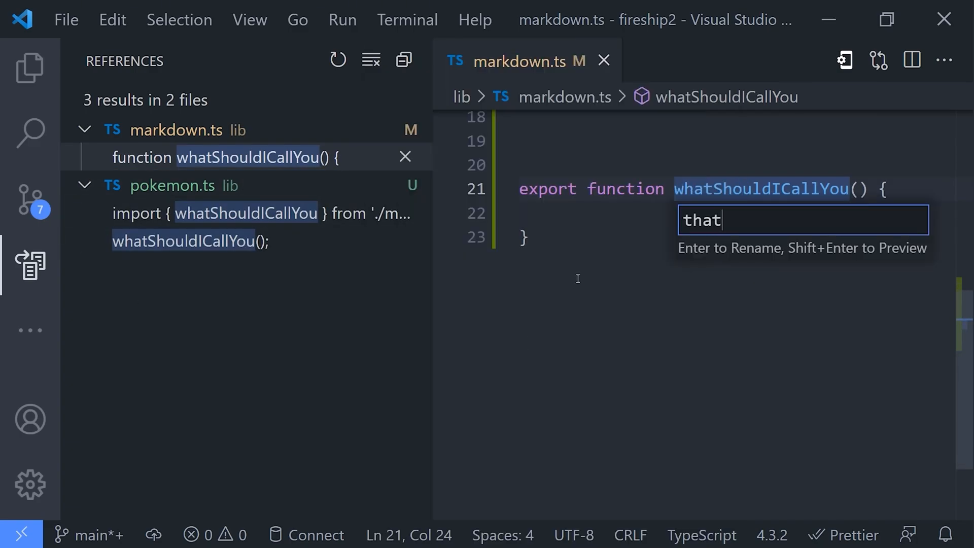
{"action": "type", "text": "IsBett"}
{"action": "type", "text": "er"}
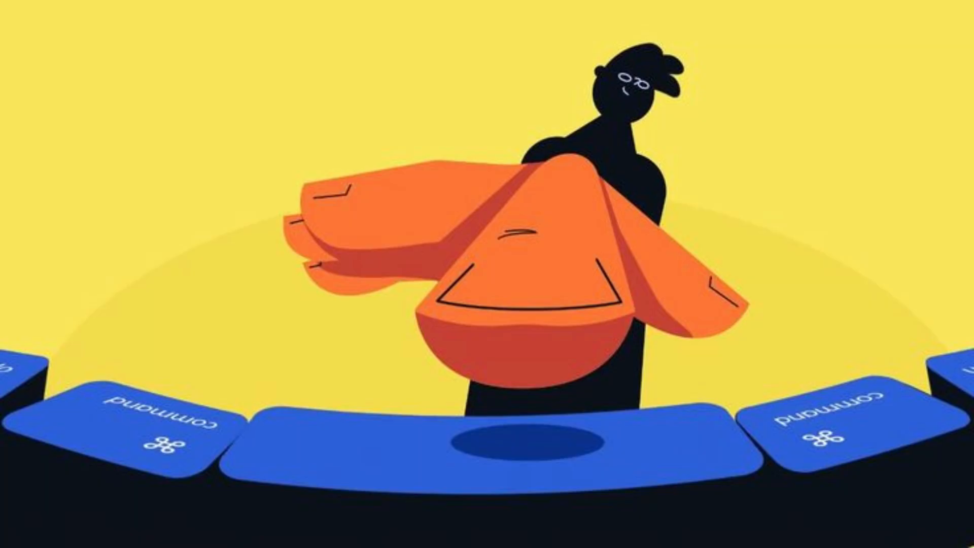